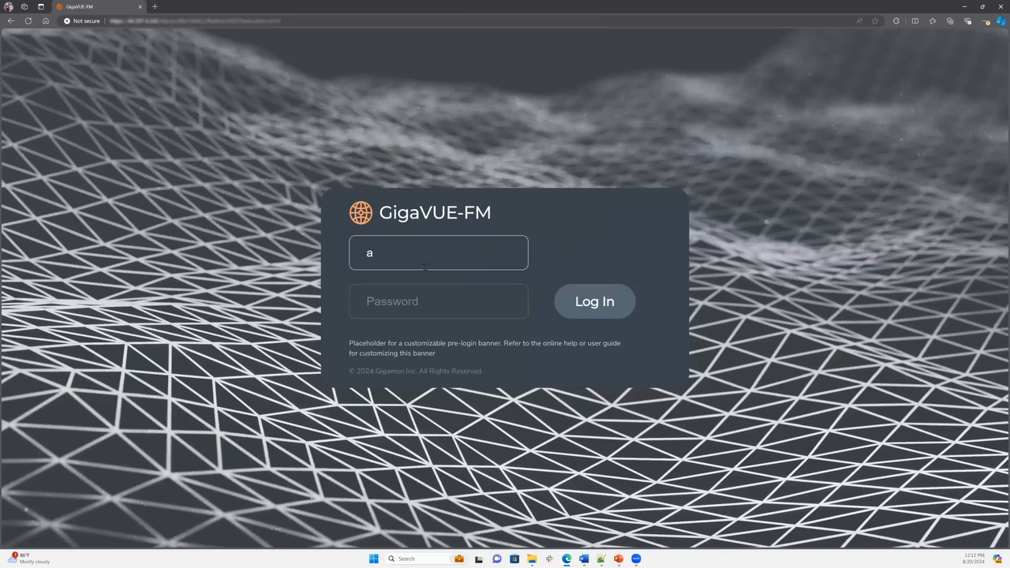
Complete the username, enter the account password, and log in to GigaVUE-FM
key(Tab)
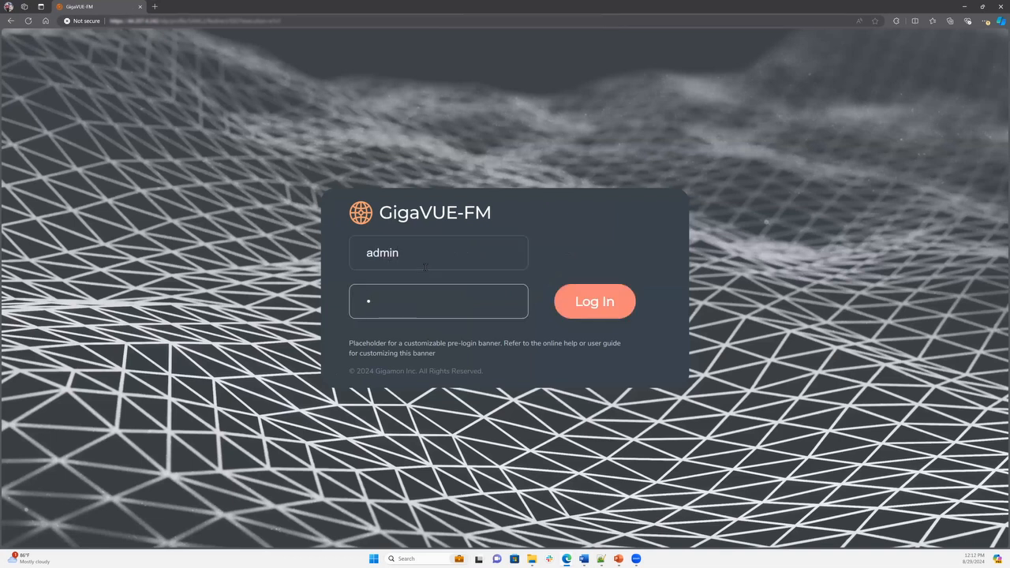
click(602, 309)
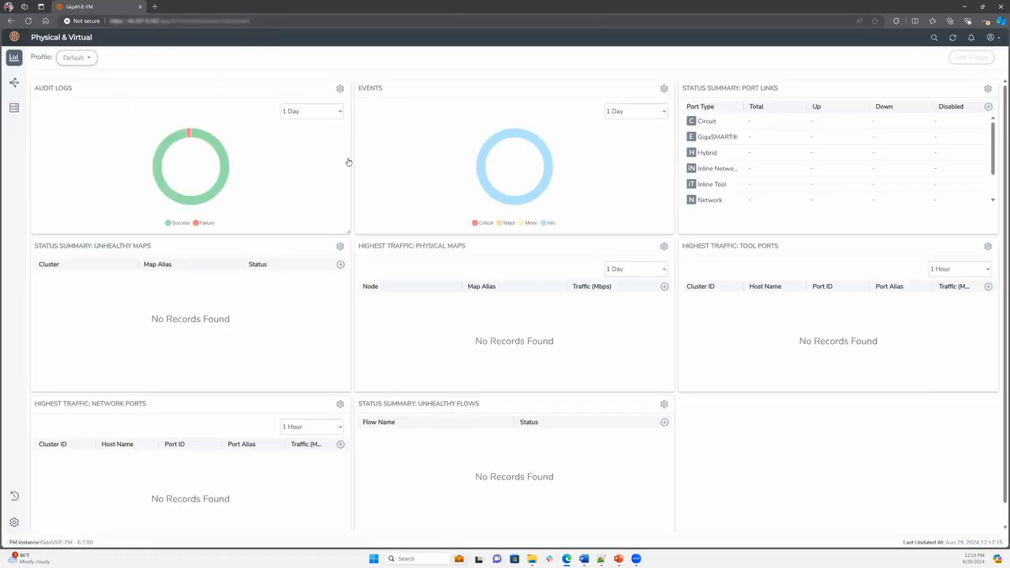
Go to Traffic > Virtual > Orchestrated Flows > AWS and view the GMon-MS session
click(12, 89)
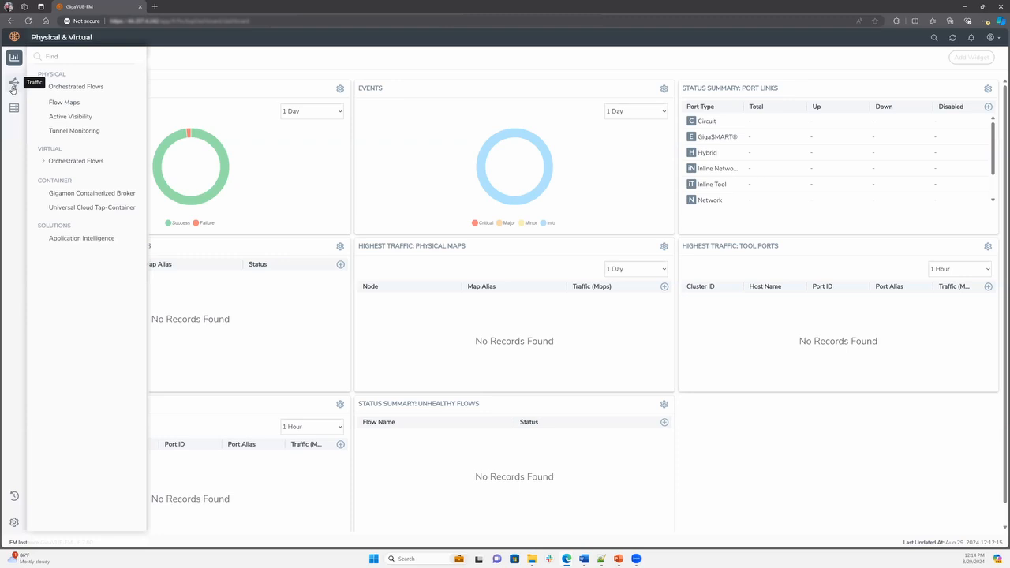
click(59, 161)
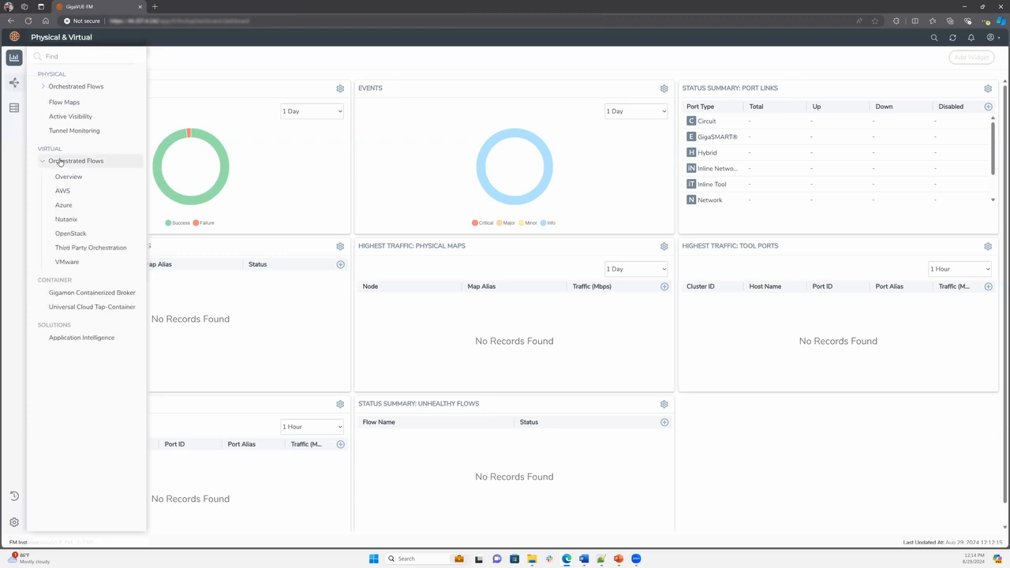
click(63, 191)
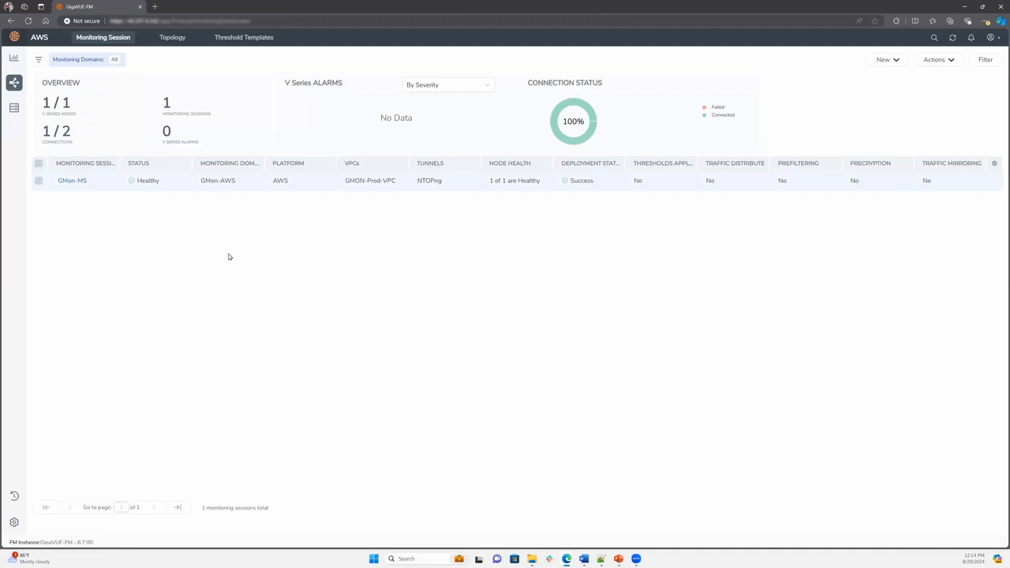
click(76, 183)
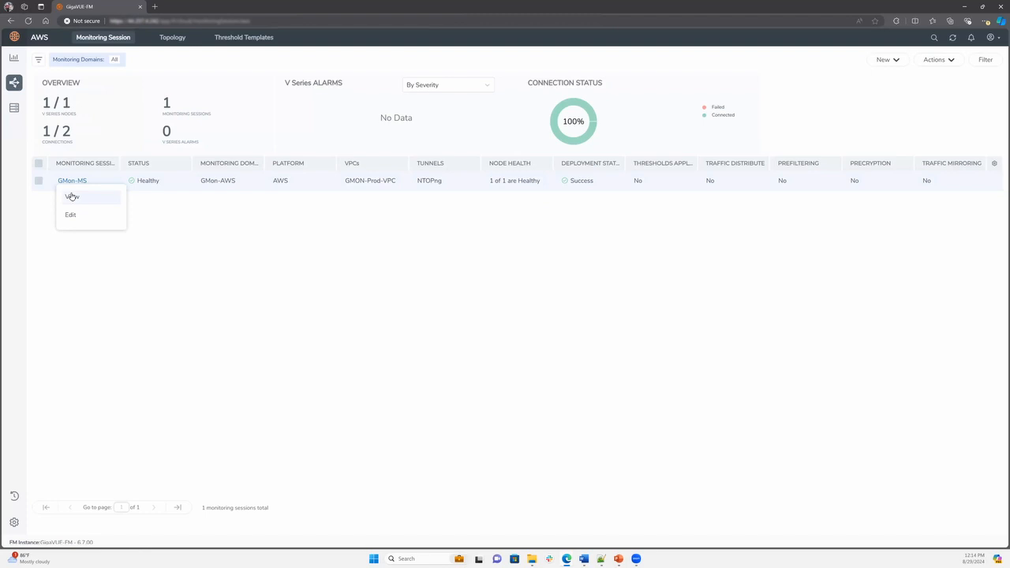
click(71, 196)
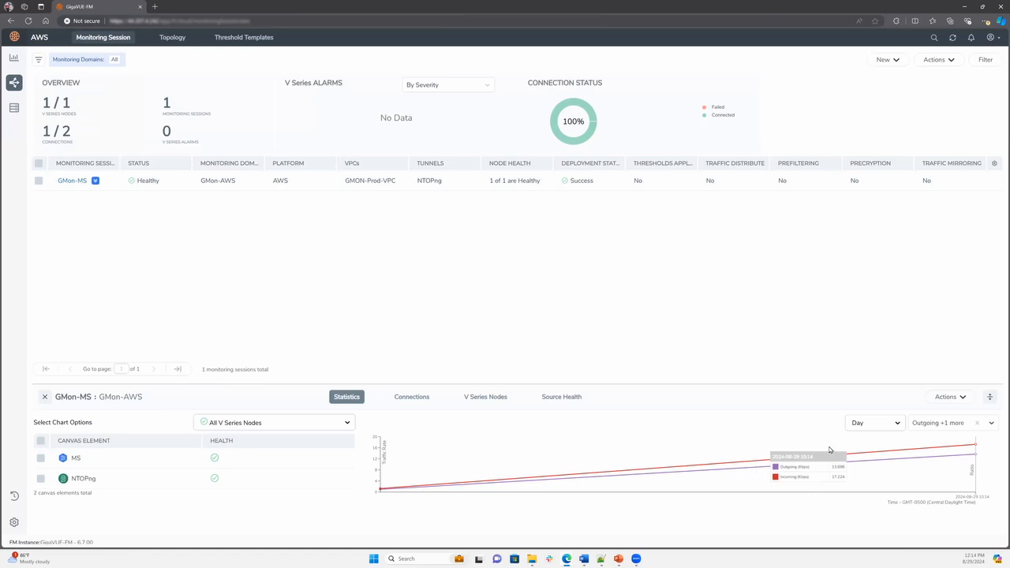
Chart statistics for Gigamon-VSeriesNode-1 with only the NTOPng tunnel, beside the ntopng dashboard
click(346, 426)
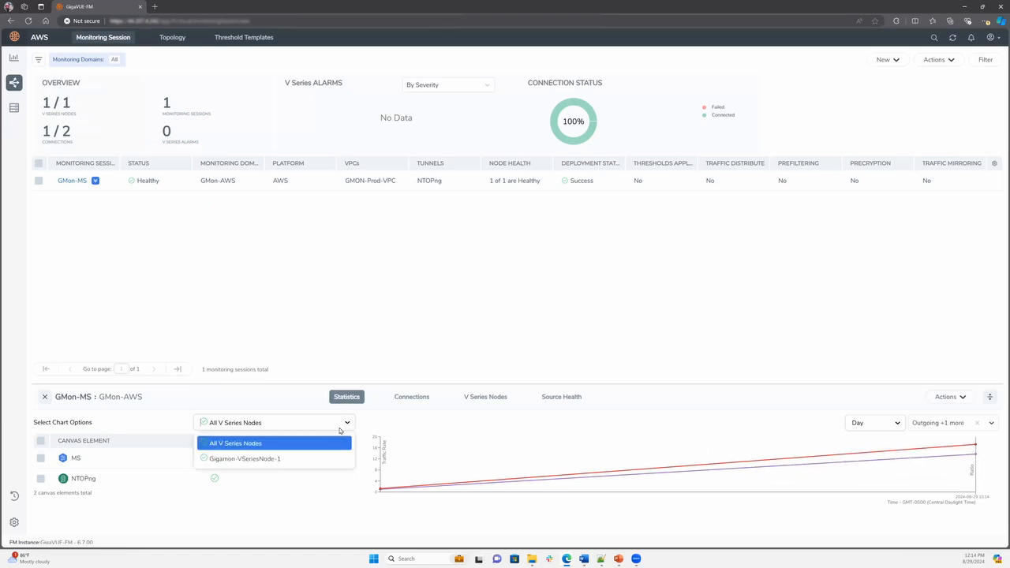
click(284, 459)
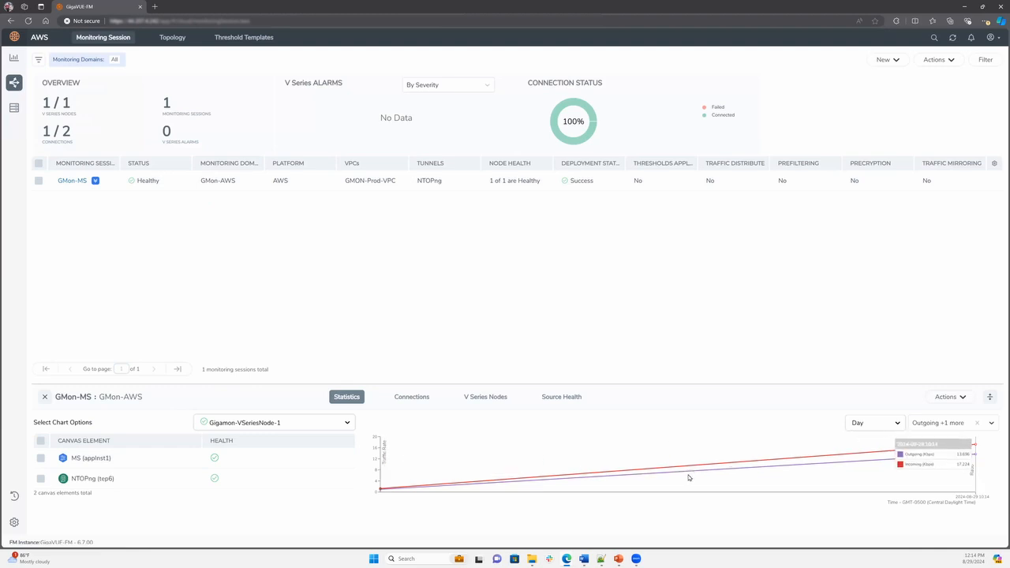
click(41, 479)
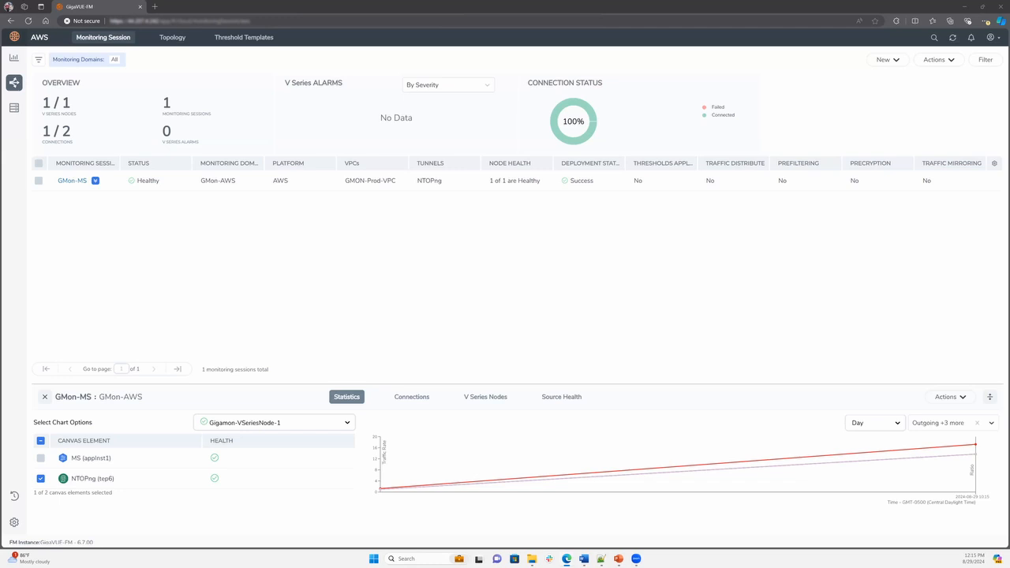
drag(1009, 115, 807, 115)
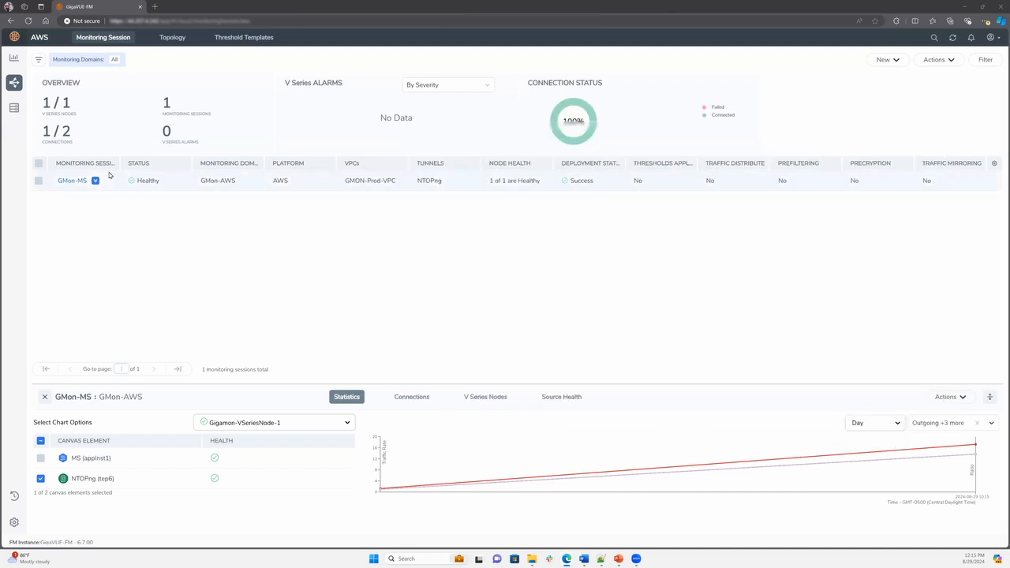
Show the Topology for domain GMon-AWS, session GMon-MS and connection GMON-Prod-VPC
click(173, 40)
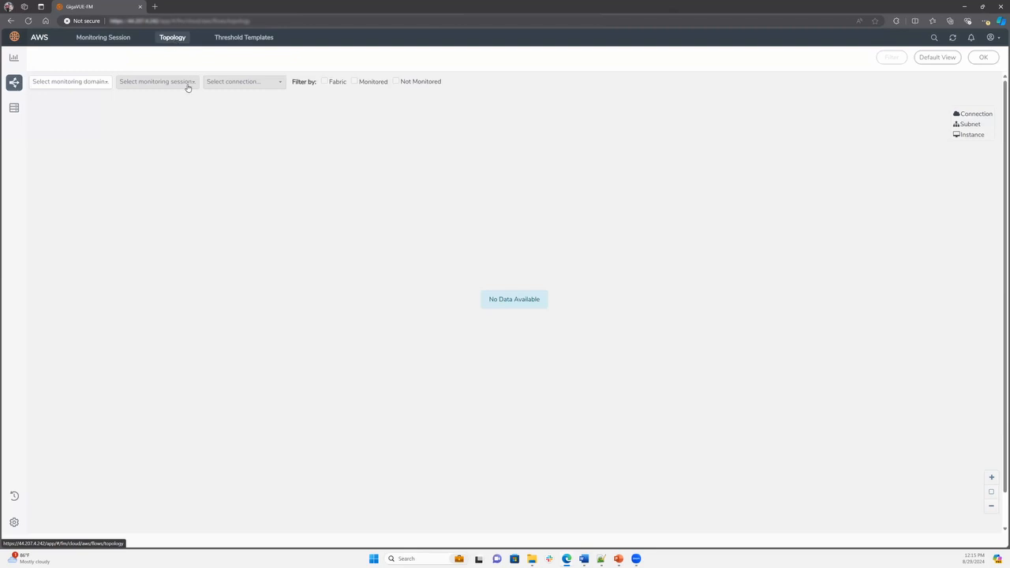
click(89, 84)
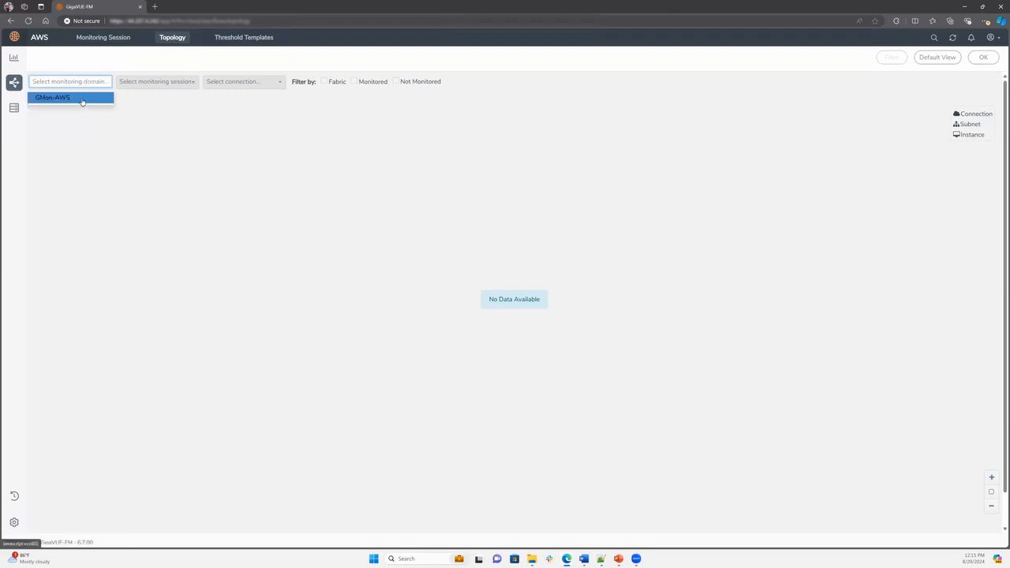
click(86, 104)
click(181, 82)
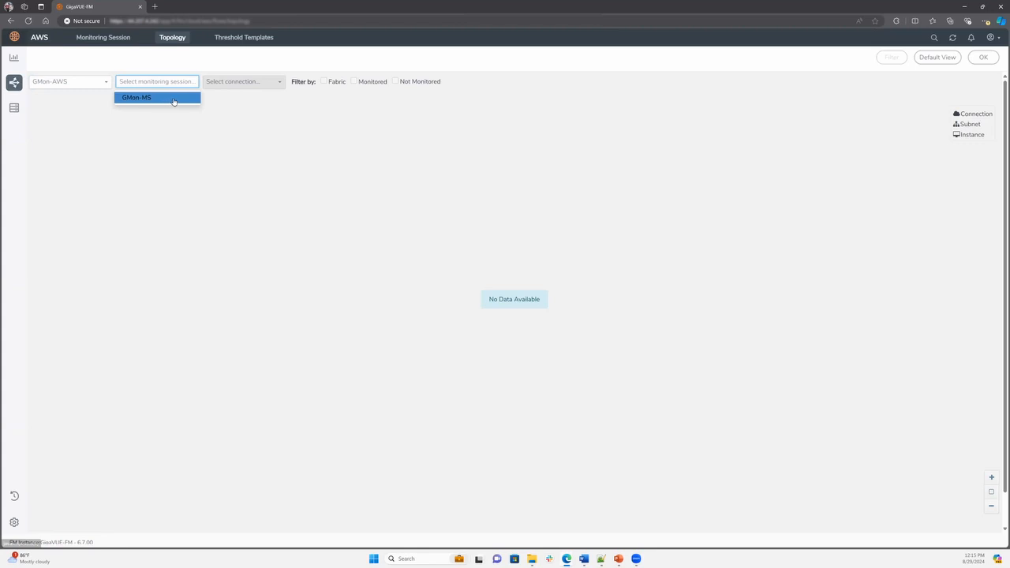
click(173, 102)
click(226, 83)
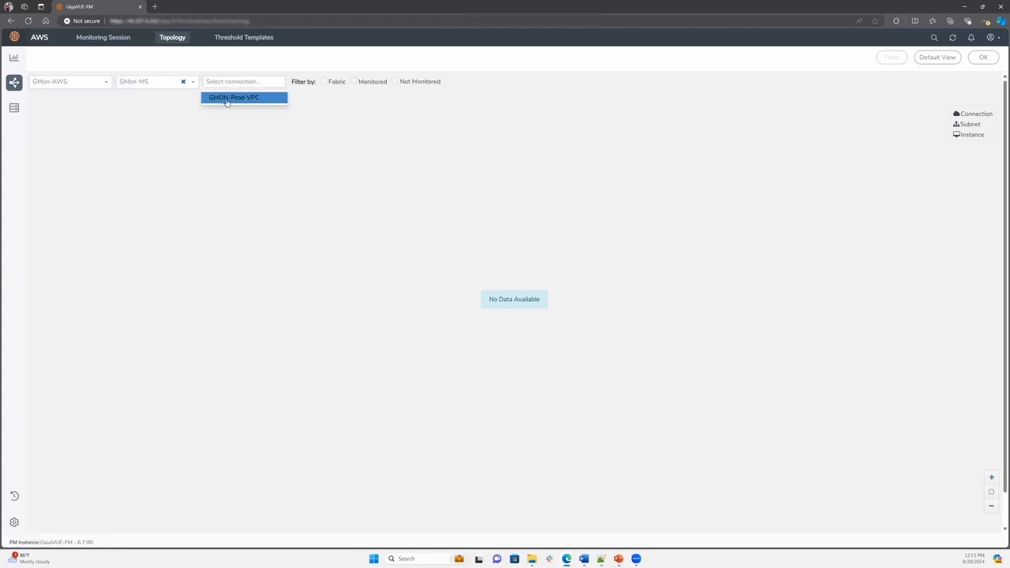
click(227, 99)
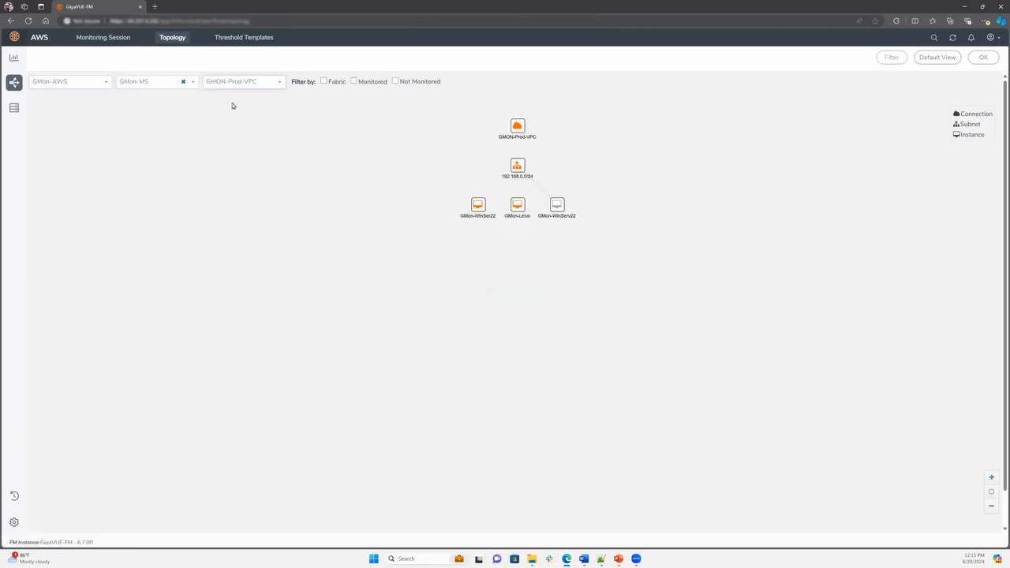
Inspect the details cards of the GMon-WinSer22, GMon-Linux and GMon-WinServ22 instances
click(478, 211)
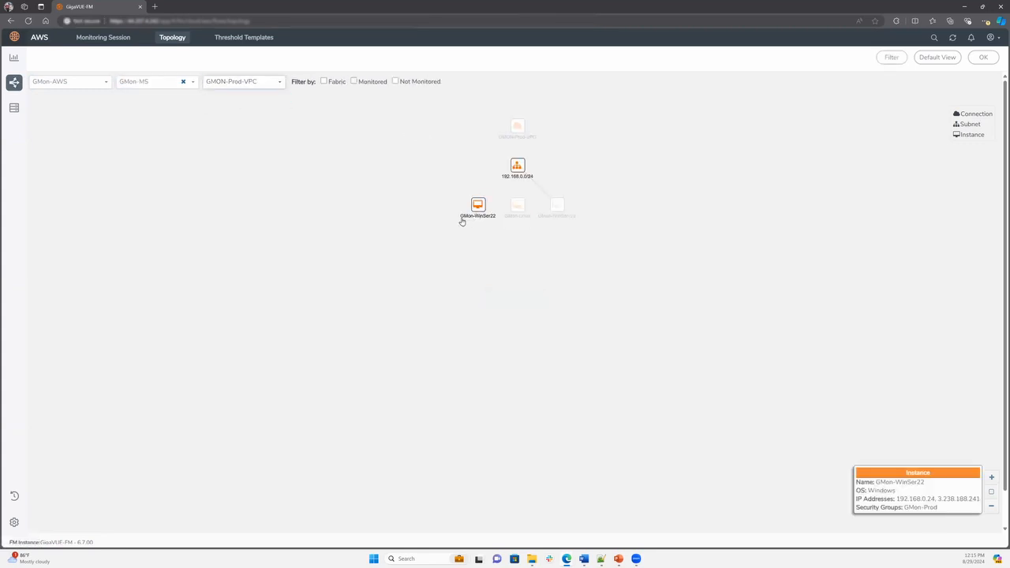
click(567, 228)
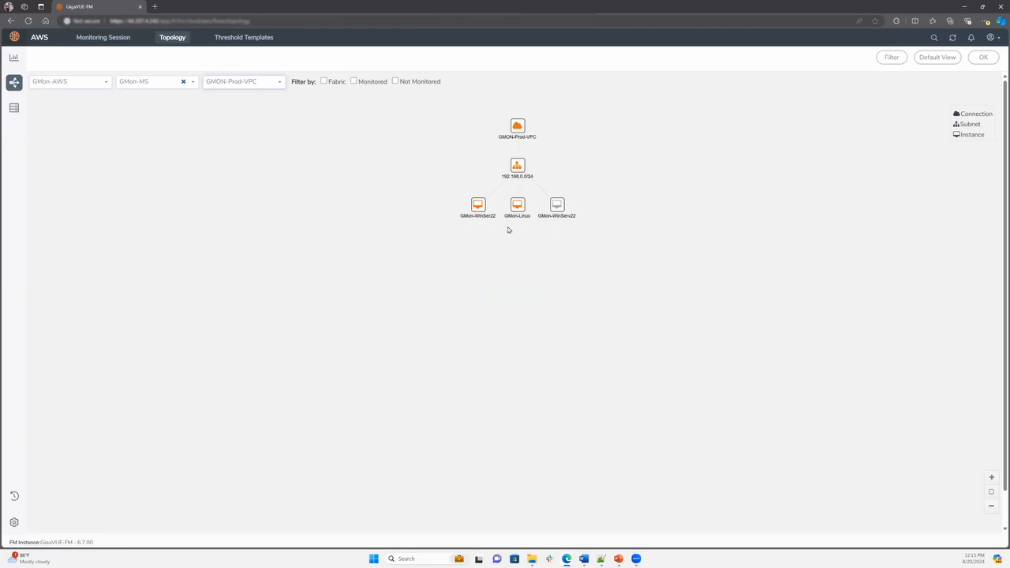
click(559, 213)
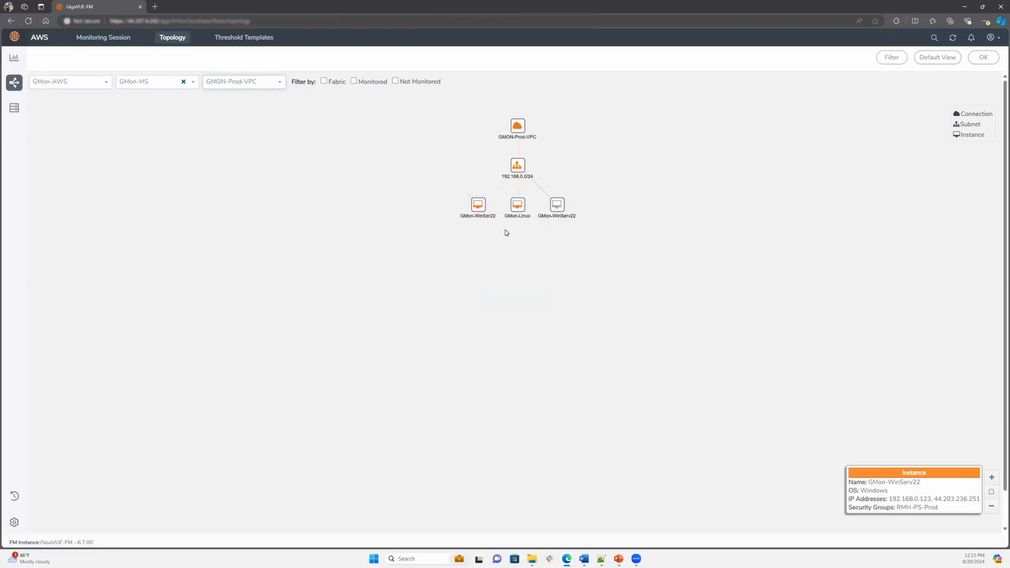
click(474, 229)
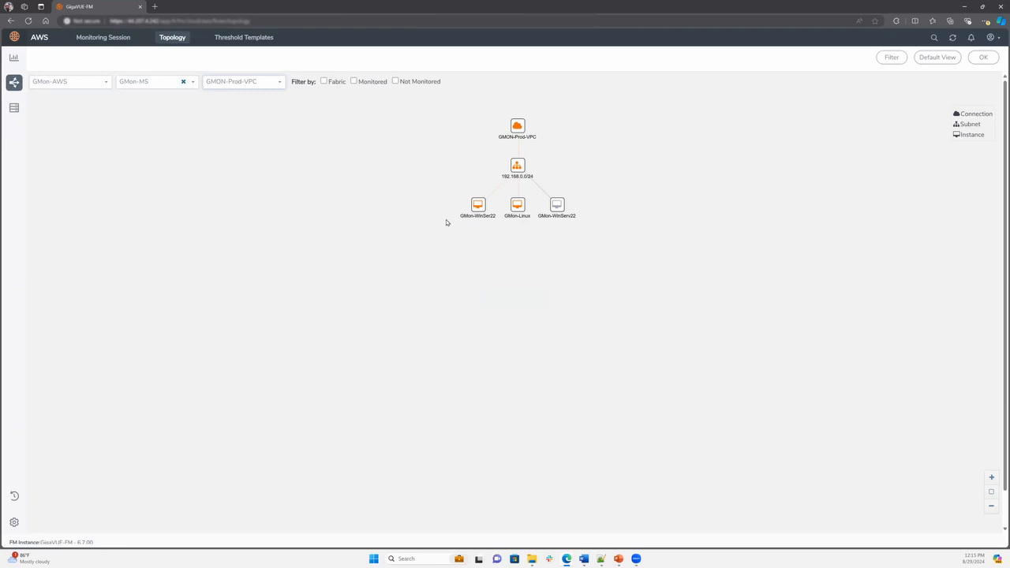
click(568, 222)
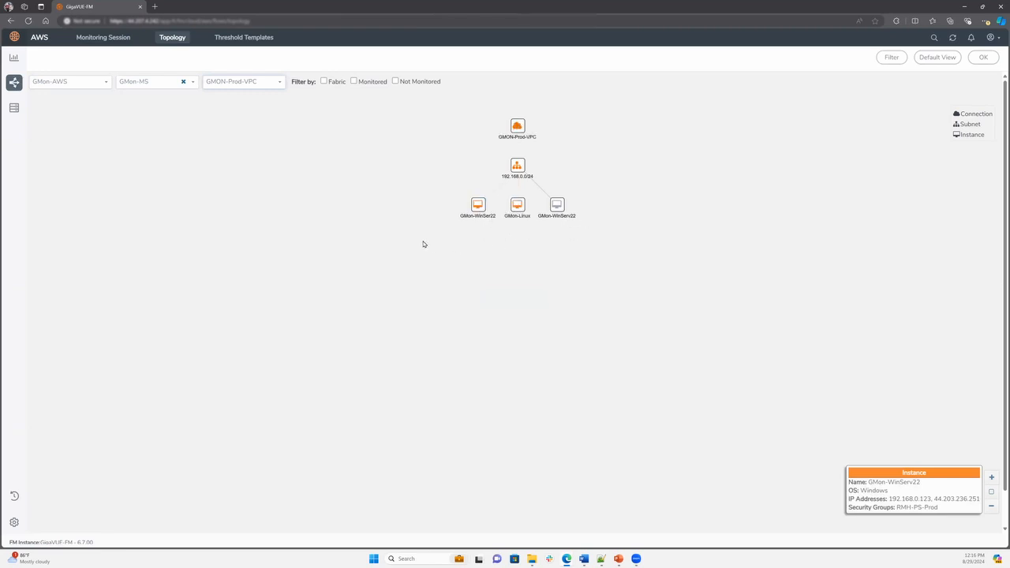
click(564, 227)
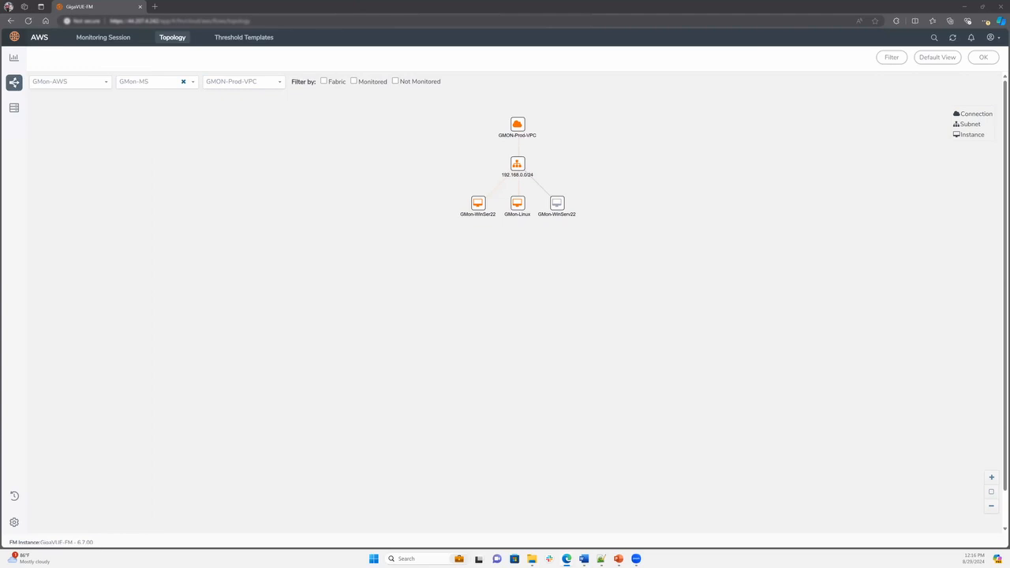
Maximize the EC2 Instances window and show GMon-WinServ22's details (t2.micro, GMON-Prod-VPC)
drag(1009, 99, 588, 98)
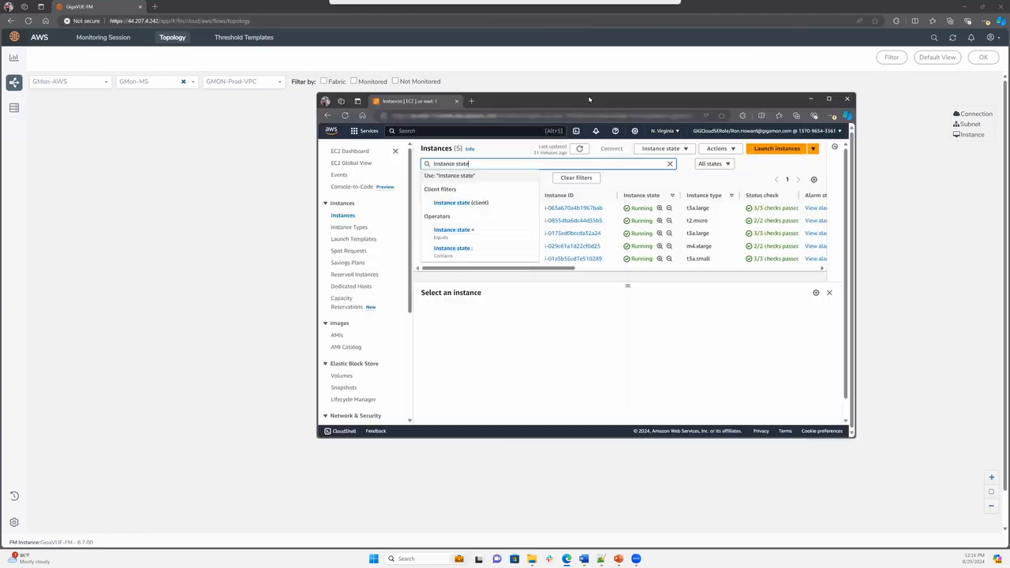
double_click(587, 99)
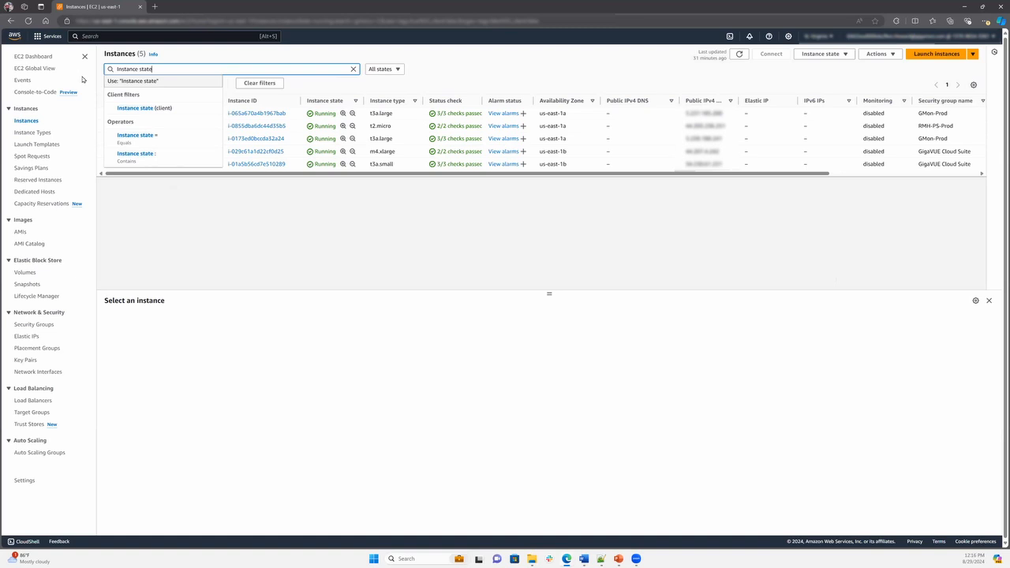
click(226, 210)
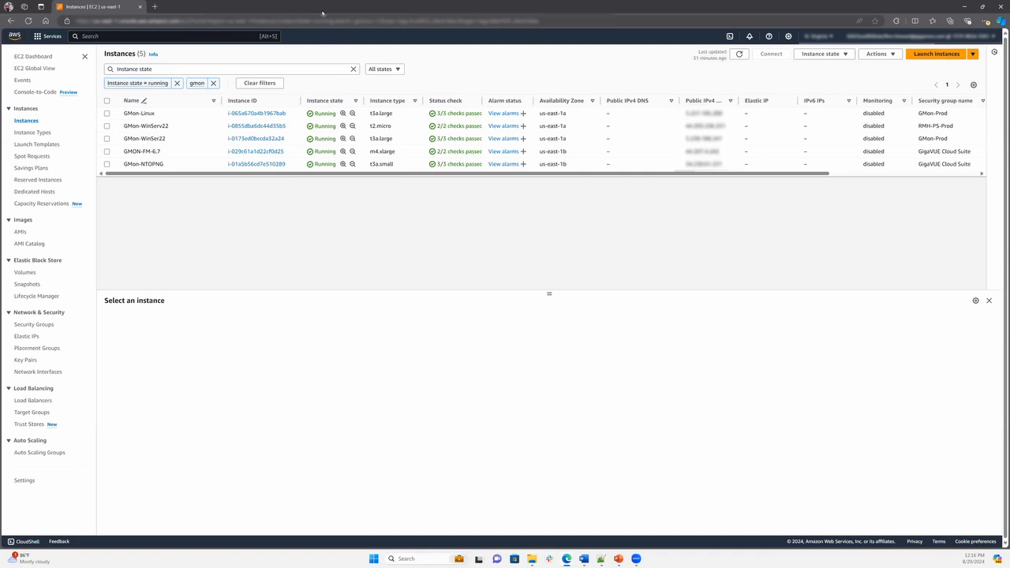
drag(451, 8, 453, 101)
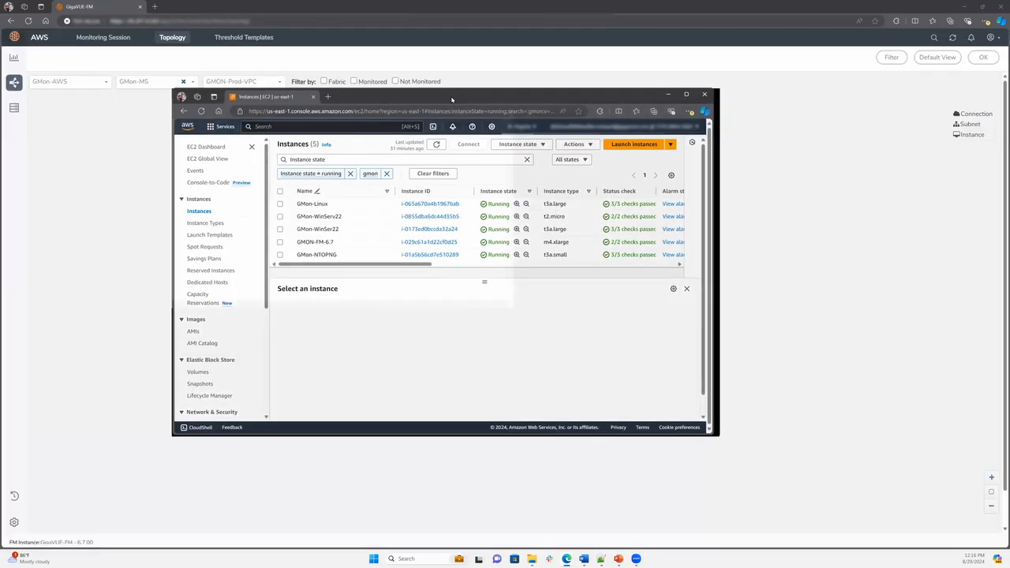
double_click(451, 98)
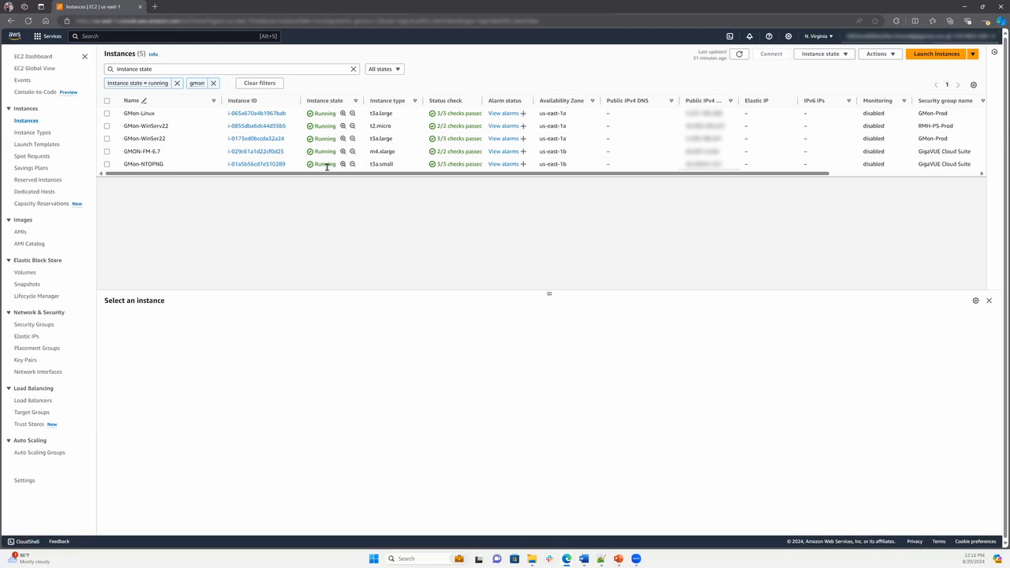
drag(392, 126, 369, 132)
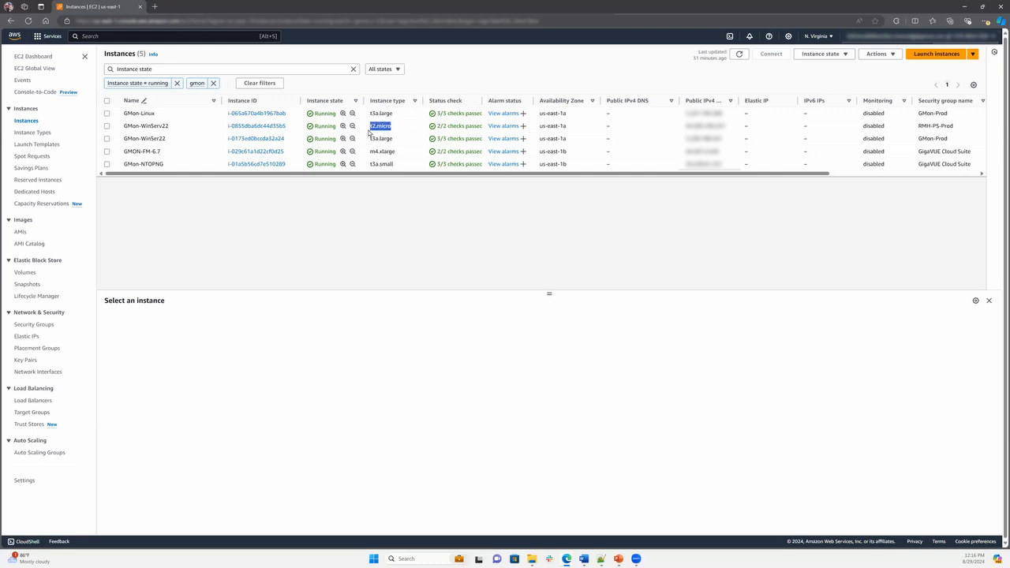
click(161, 131)
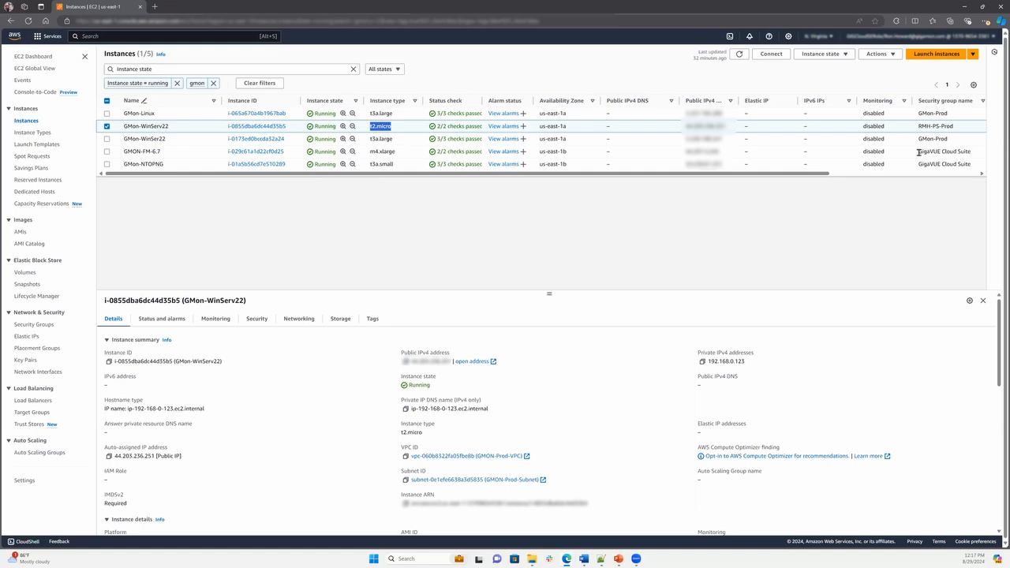
Open GMON-FM-6.7's details page and review its Security tab inbound and outbound rules
click(249, 153)
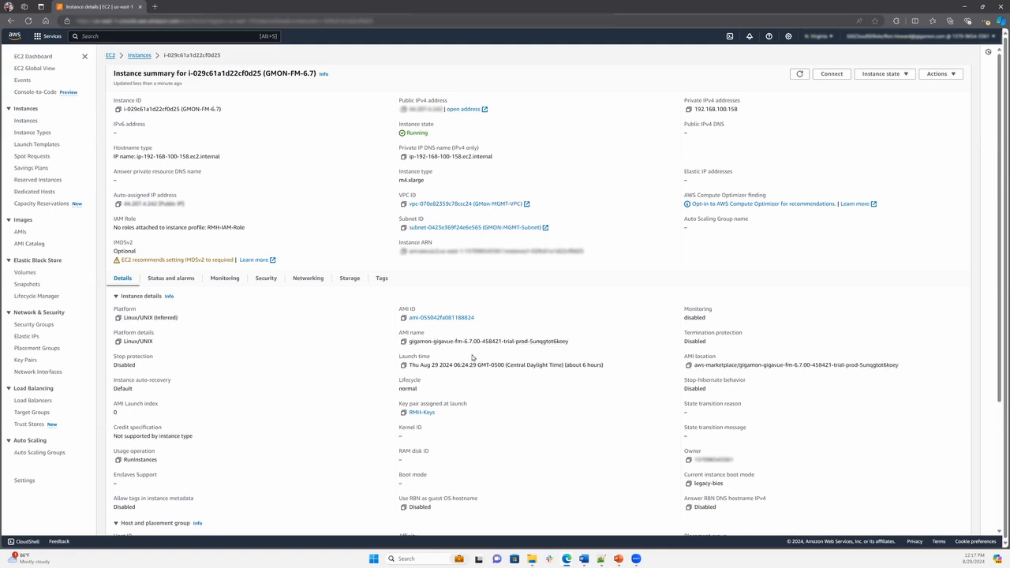
scroll(484, 335, down, 2)
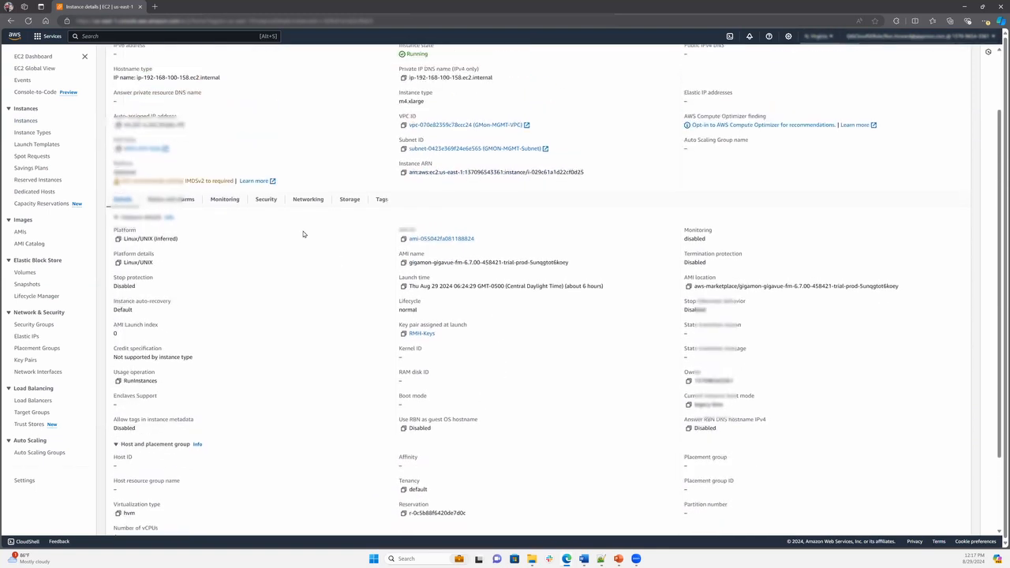
click(266, 200)
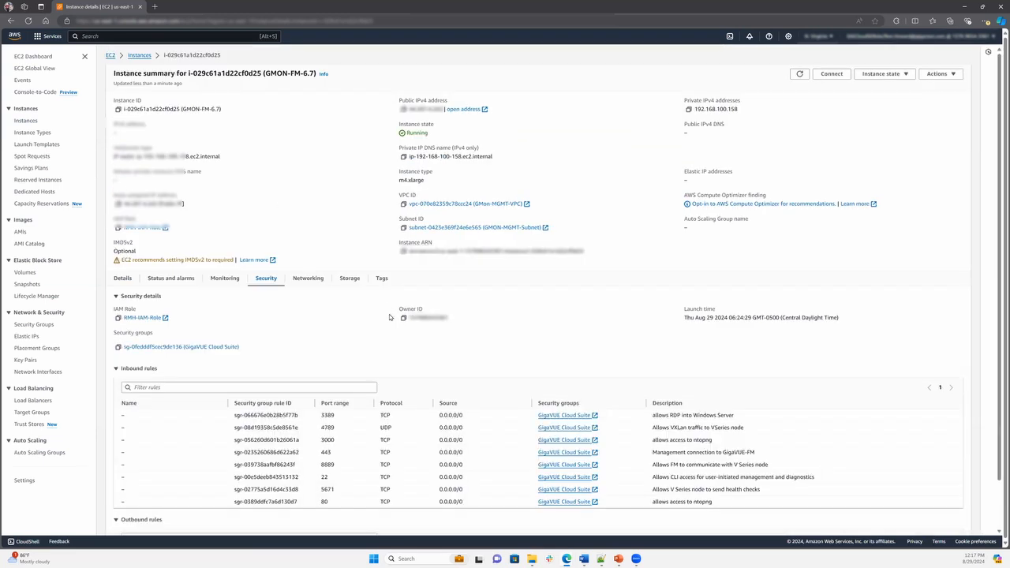
scroll(403, 332, down, 1)
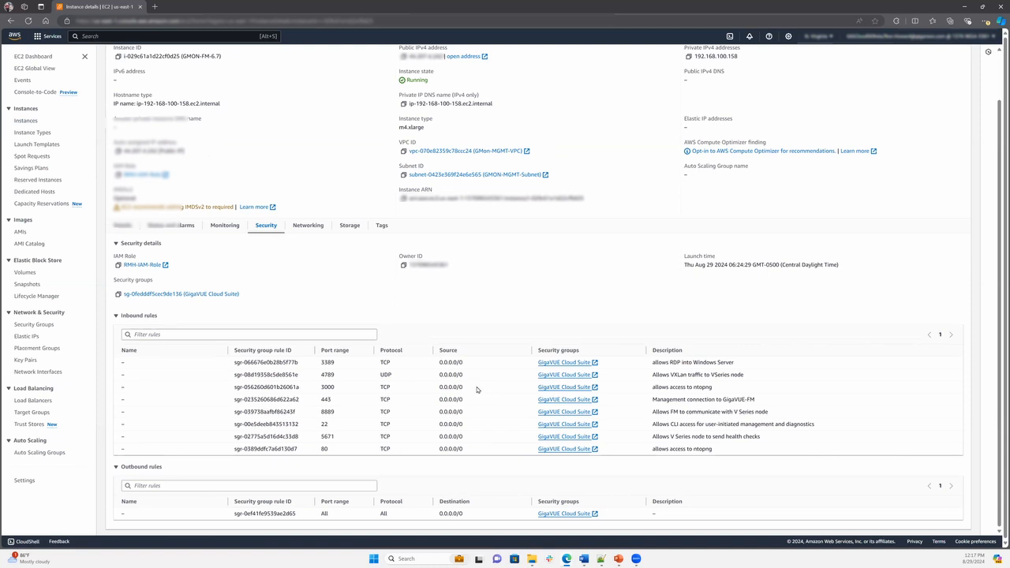
scroll(477, 389, up, 1)
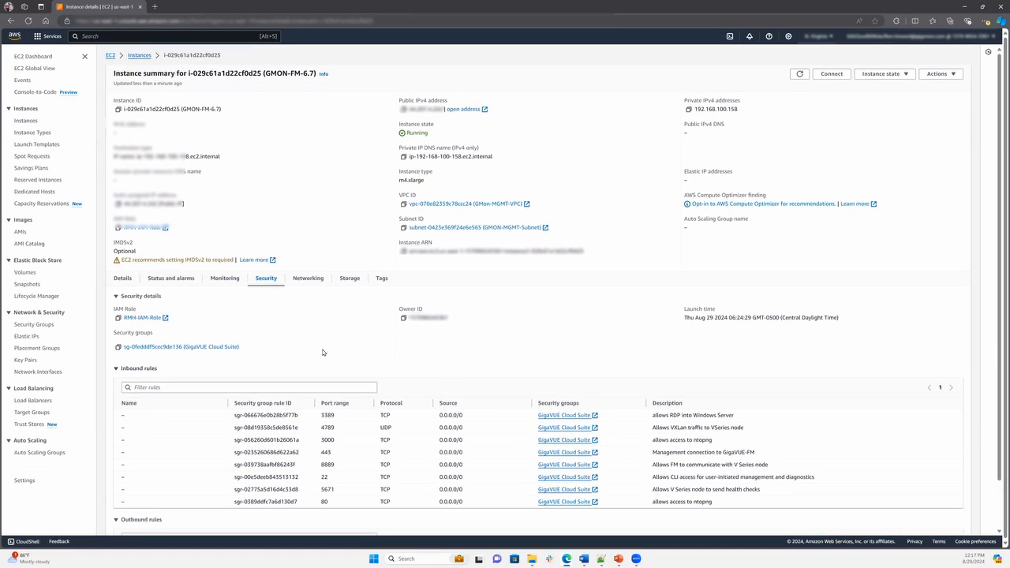
Open RMH-IAM-Role and review its RMH-IAM-Policy permissions as JSON, then return to the role
click(144, 317)
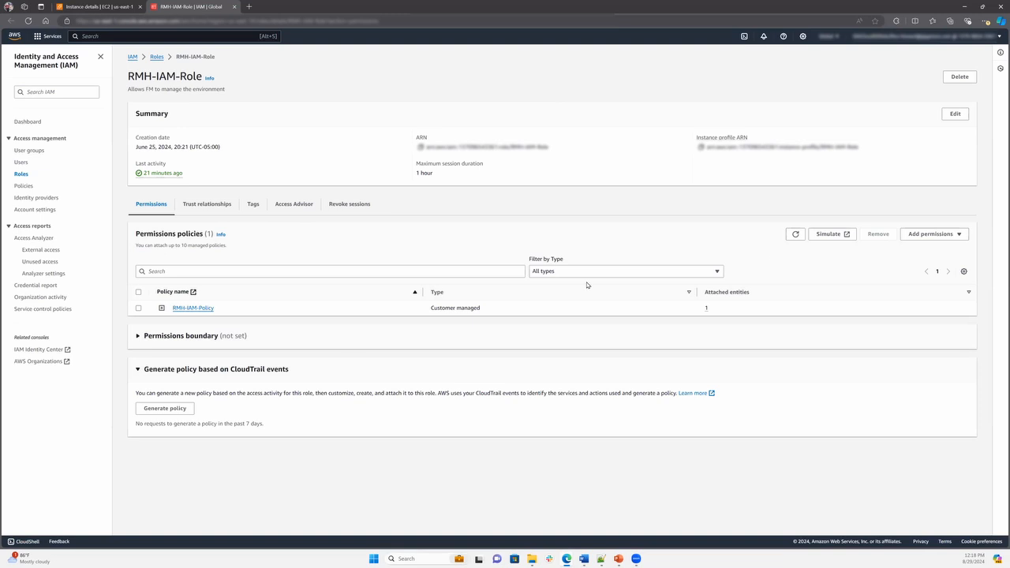
click(190, 309)
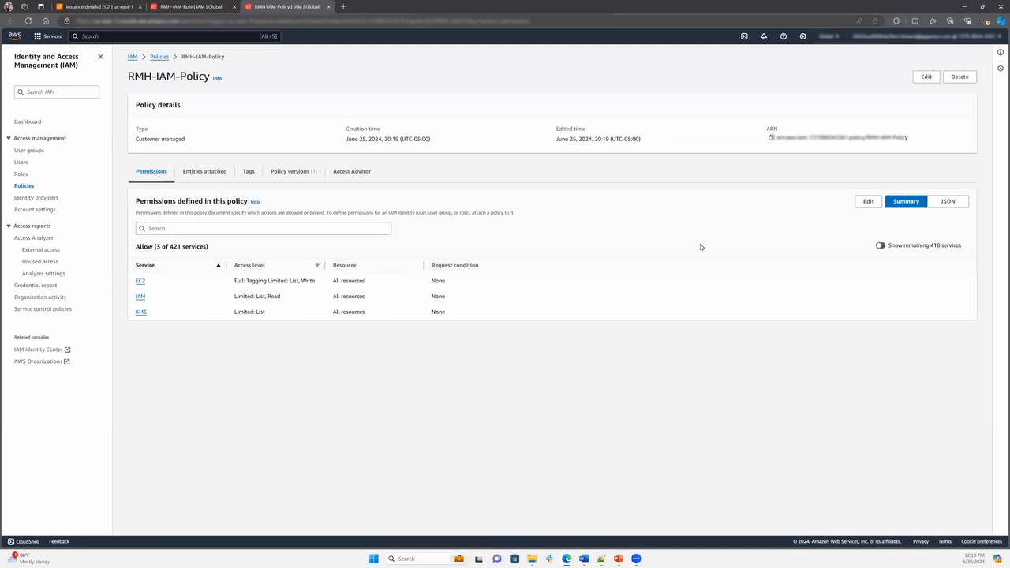
click(942, 207)
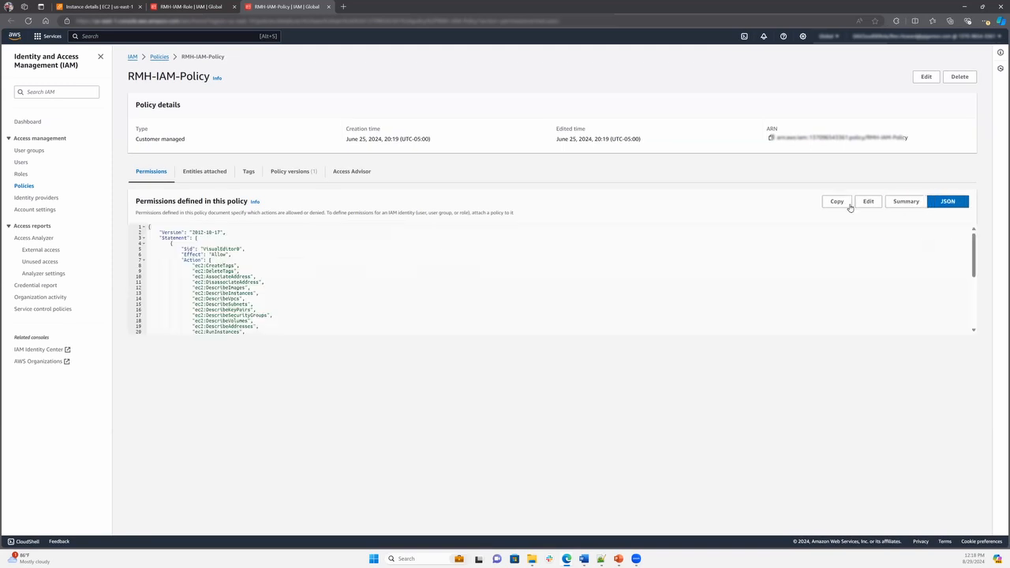
scroll(589, 260, down, 6)
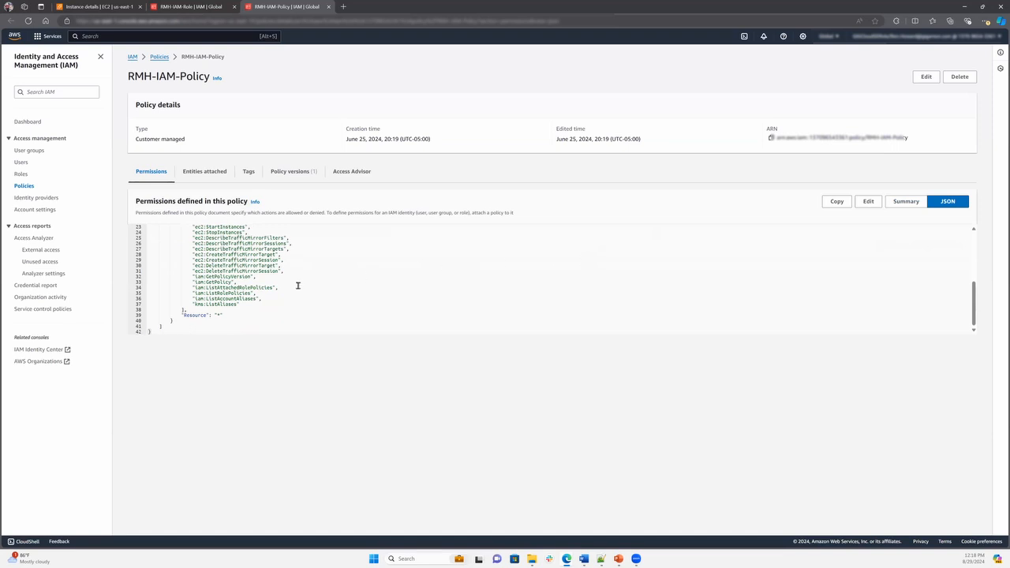
scroll(298, 285, up, 5)
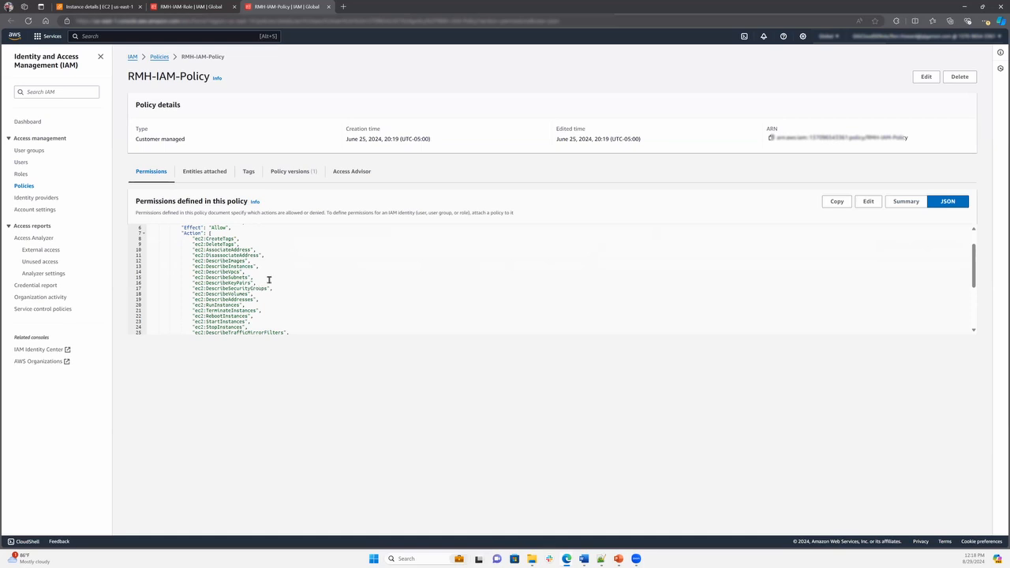
click(176, 6)
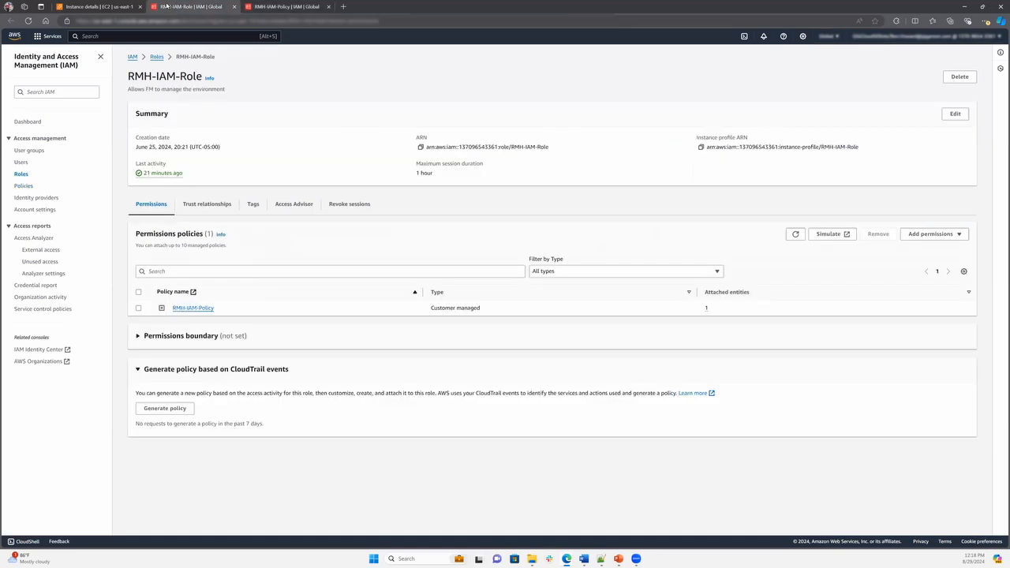
Show GMON-FM-6.7's Details tab and highlight the RMH-Keys key pair name
click(102, 7)
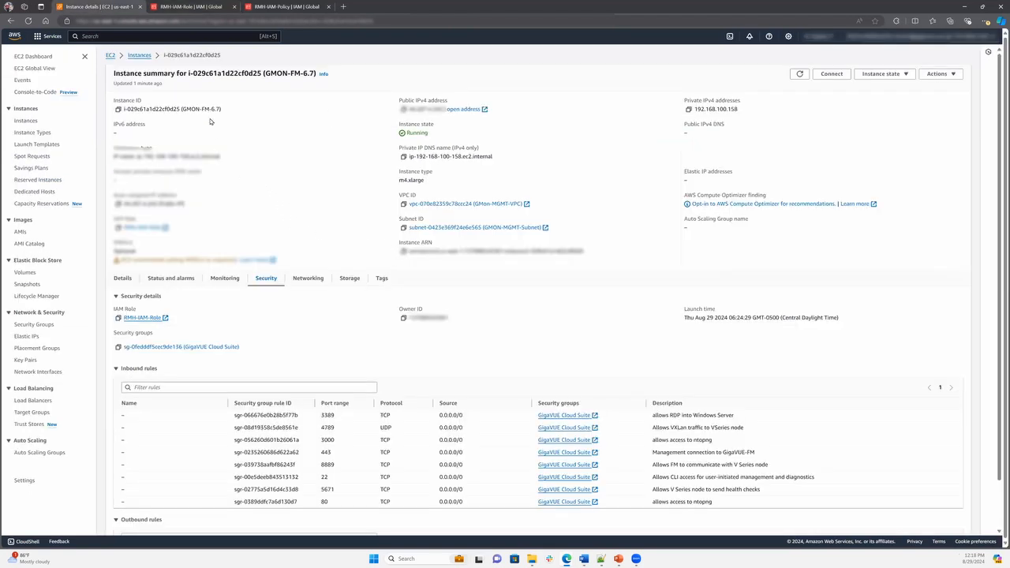
scroll(268, 185, down, 1)
scroll(269, 185, up, 1)
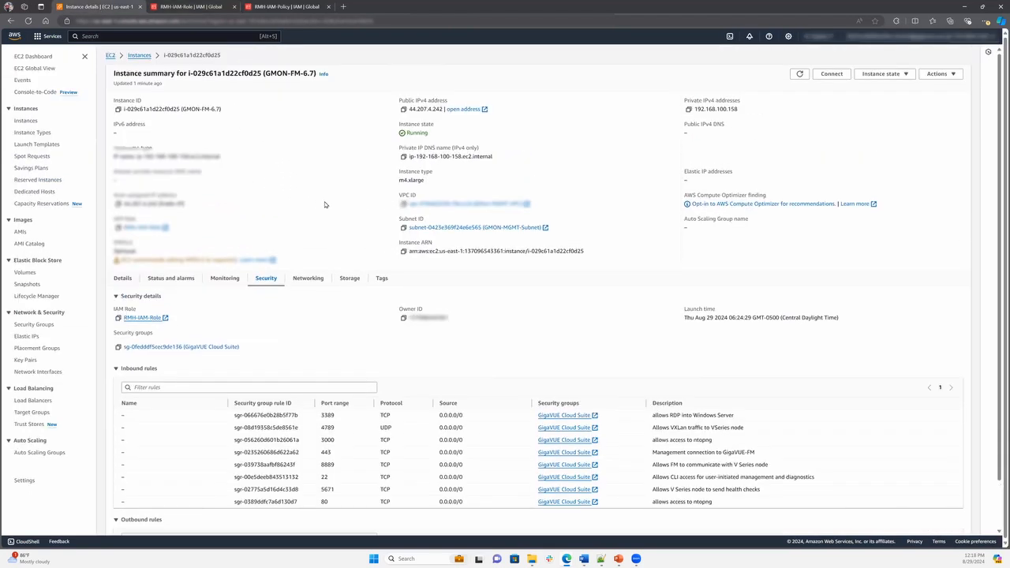
click(123, 279)
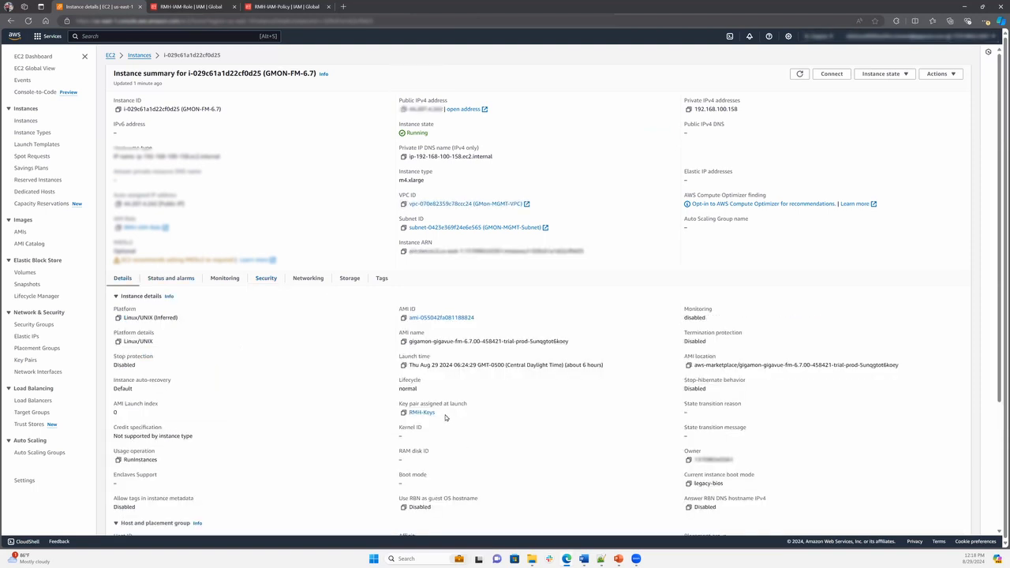
drag(444, 415, 402, 419)
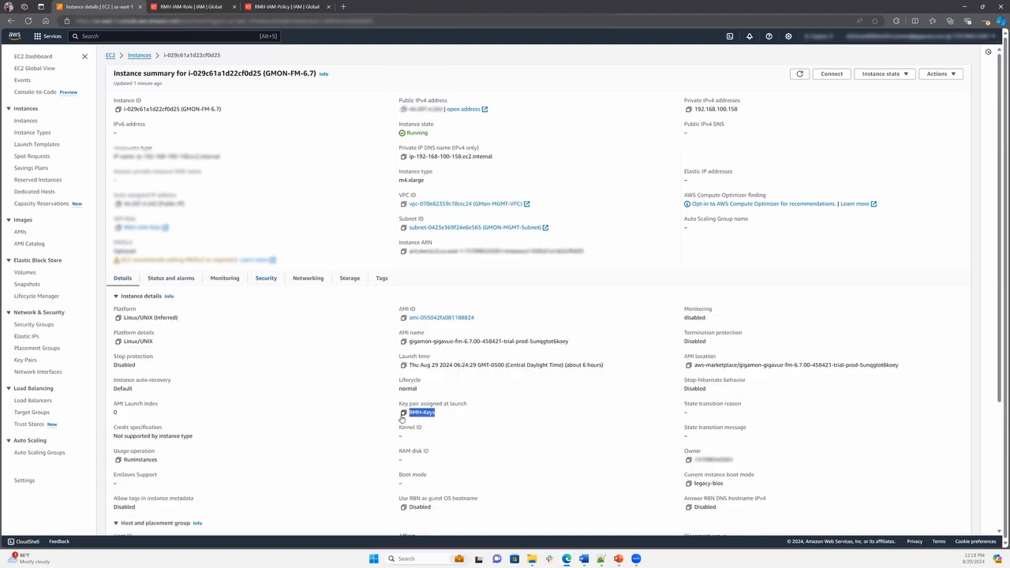
click(455, 429)
drag(430, 11, 480, 27)
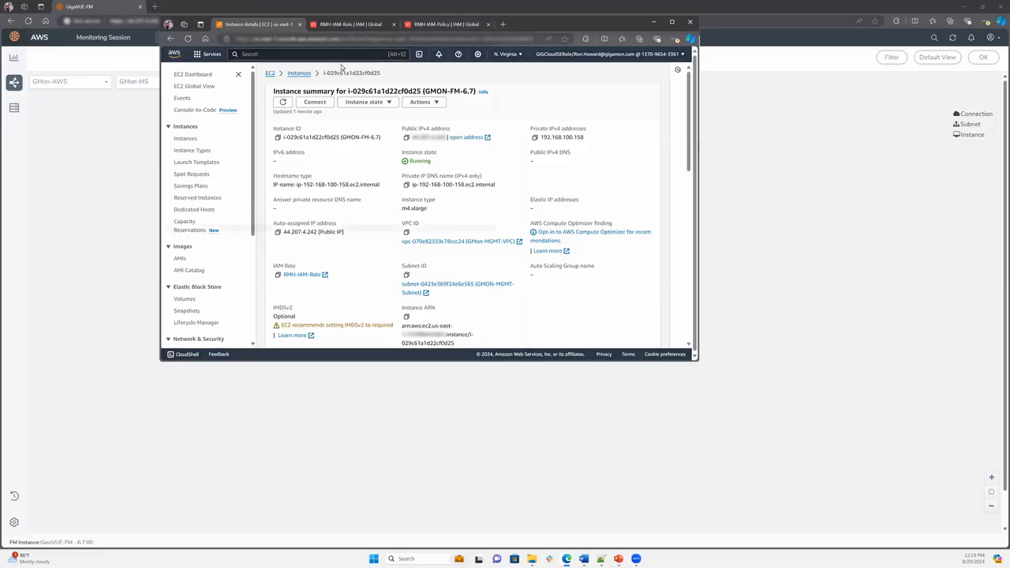
double_click(515, 28)
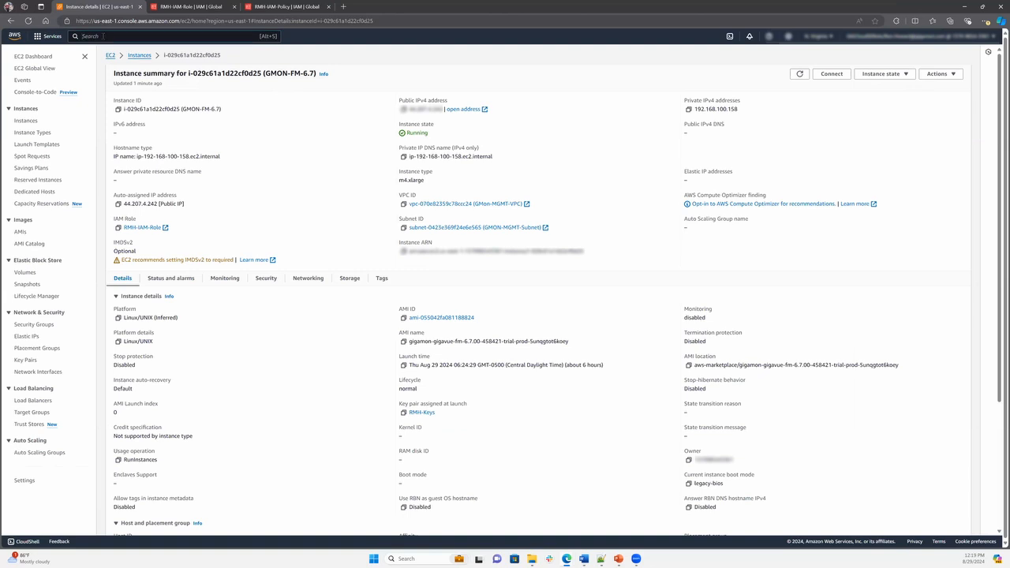
Open VPC via the 'vpvc' search and list the Traffic Mirroring mirror sessions for GMON-Prod-VPC
click(103, 36)
text(vpv)
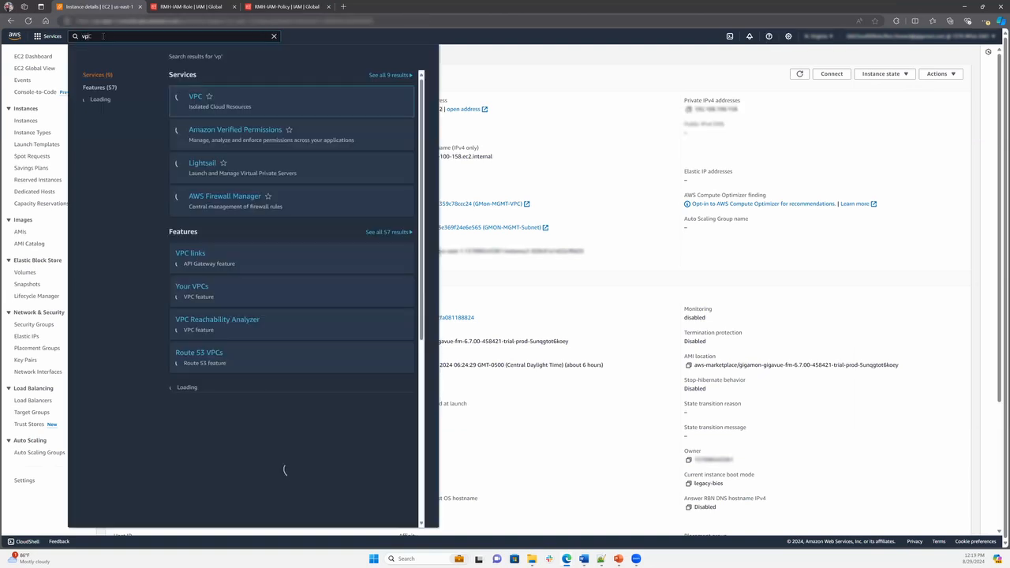
text(c)
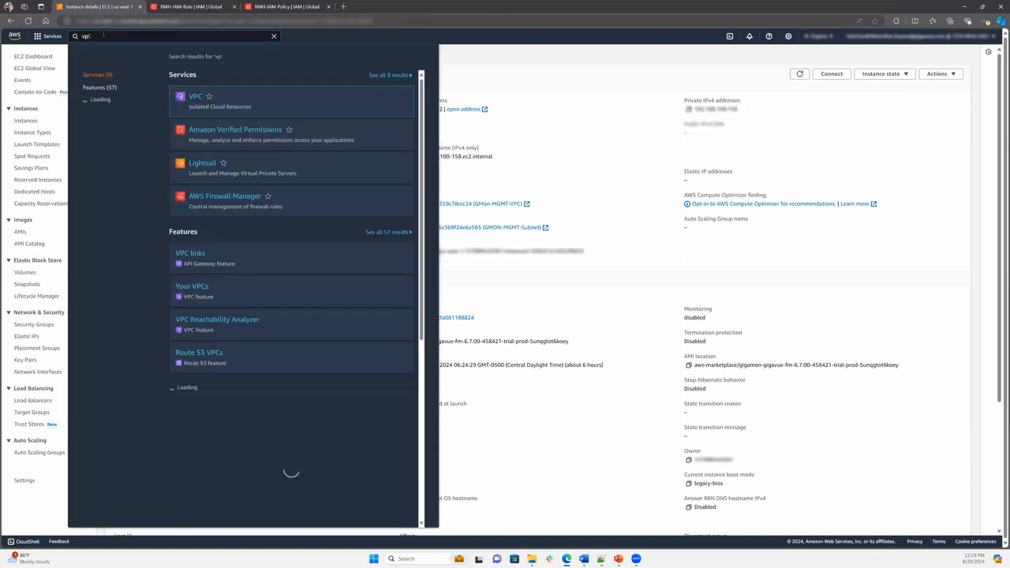
click(193, 97)
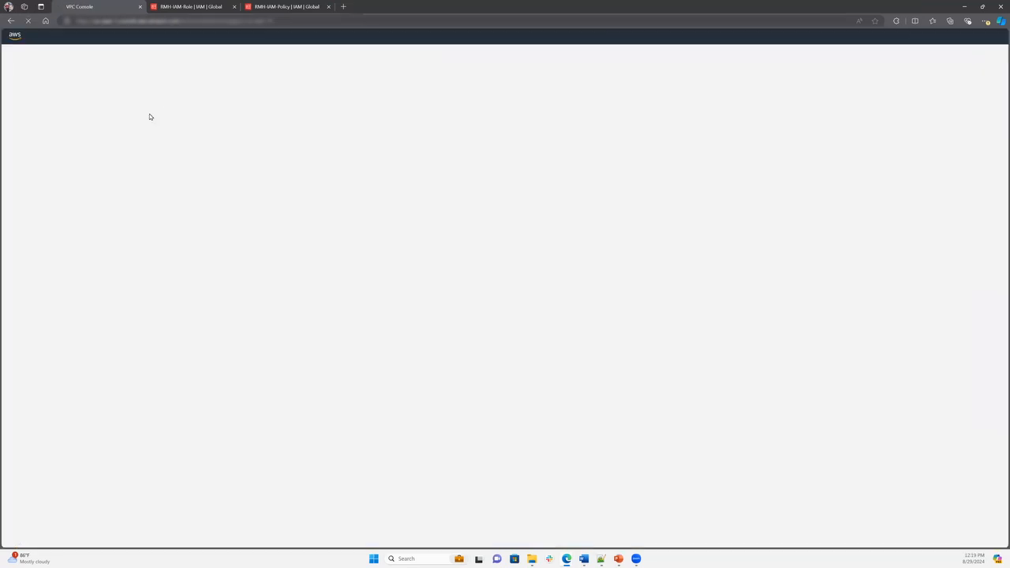
scroll(66, 311, down, 5)
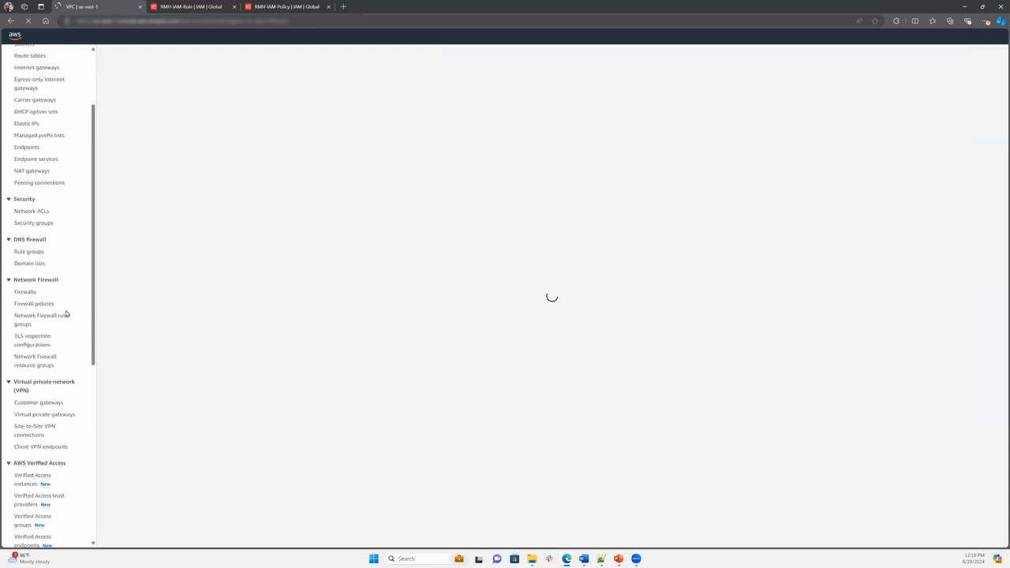
scroll(58, 460, down, 1)
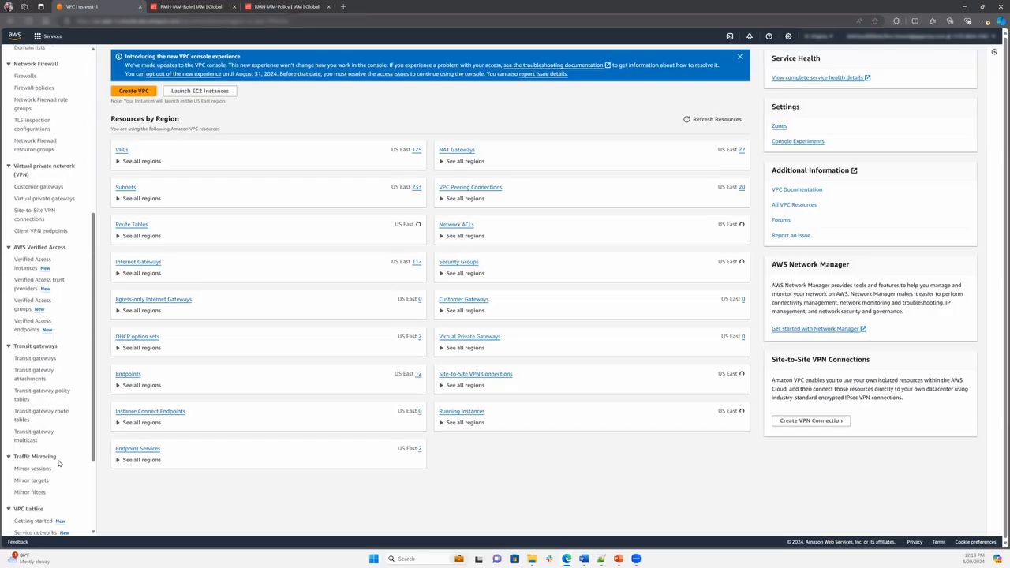
click(35, 468)
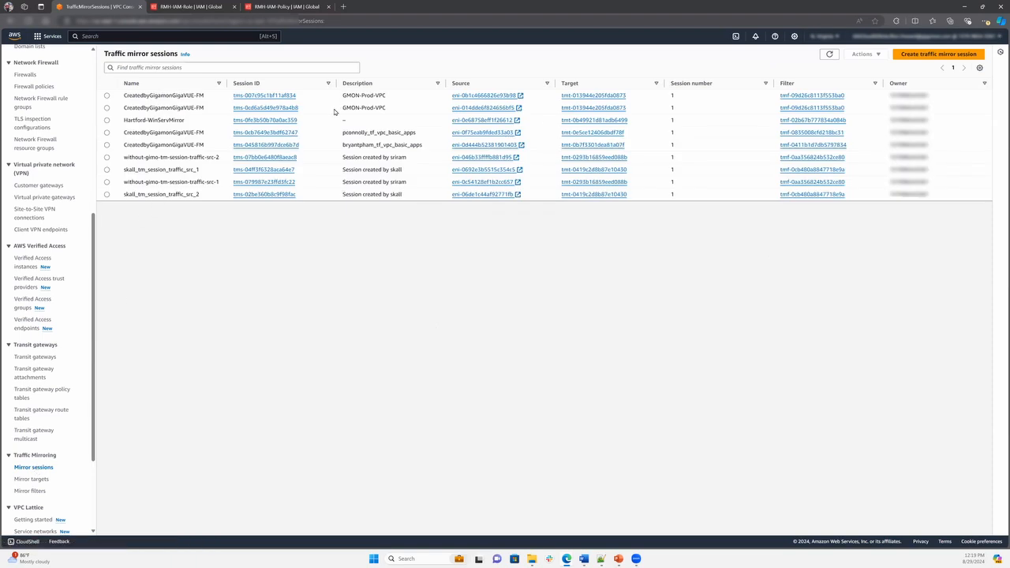
drag(390, 99, 344, 99)
key(super+Down)
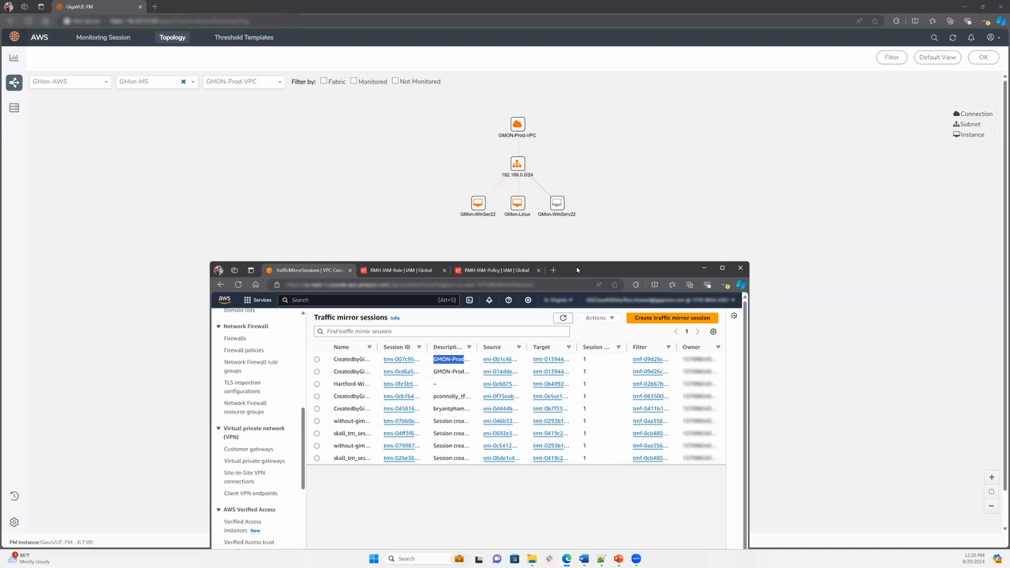
Delete the GMon-MS session from the AWS monitoring sessions list, confirming with Ok
drag(594, 179, 594, 179)
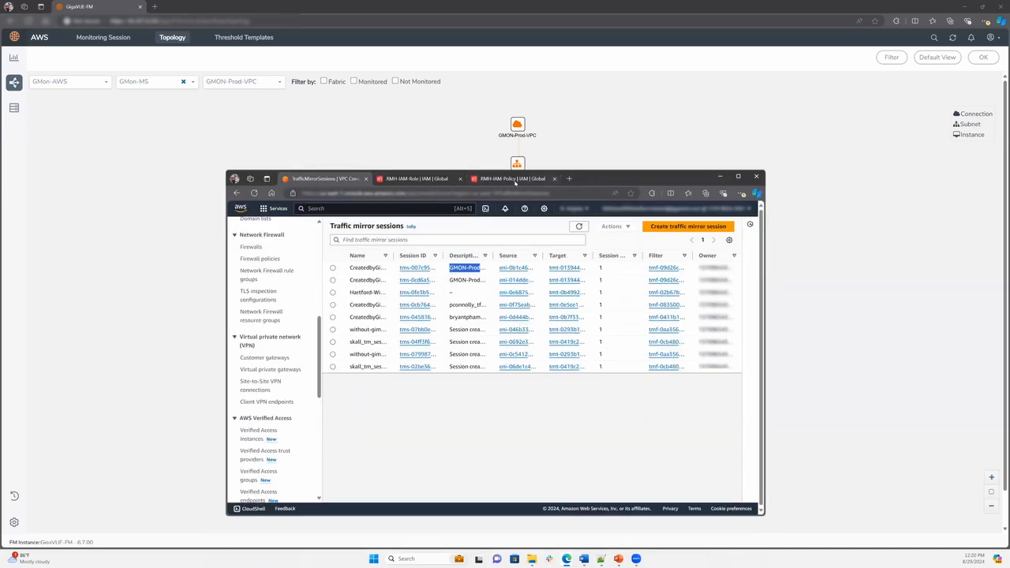
click(334, 125)
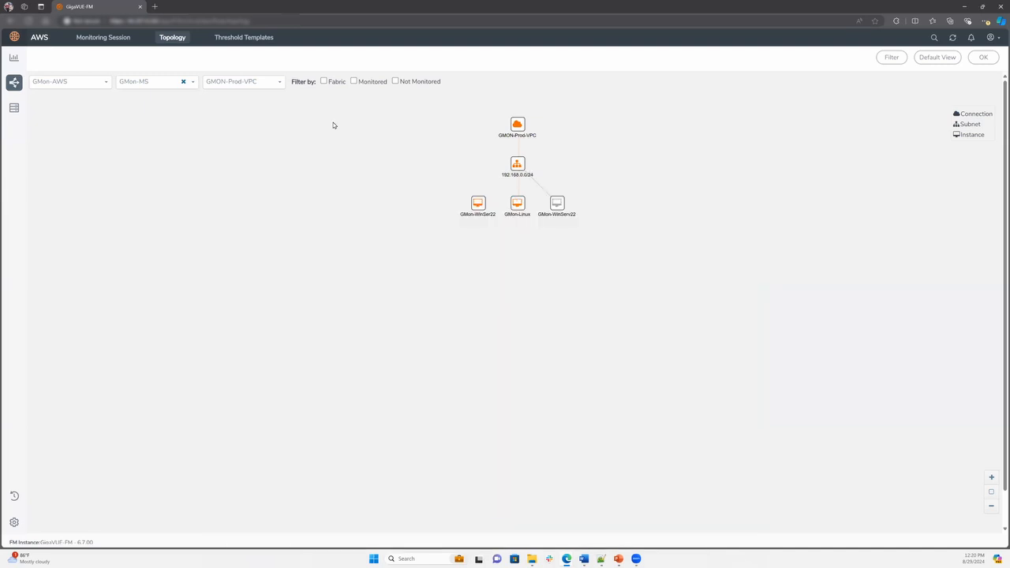
click(10, 84)
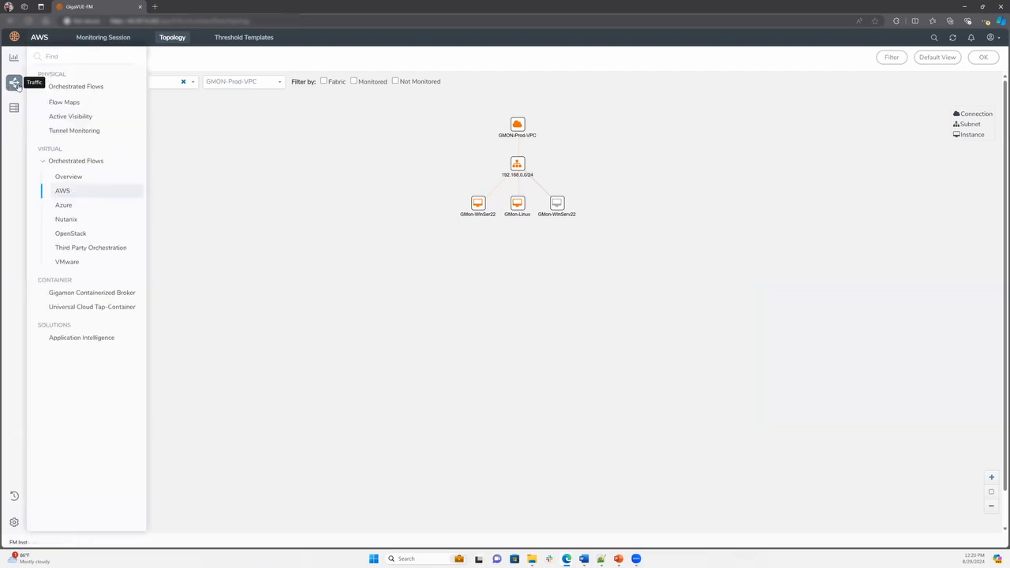
click(63, 191)
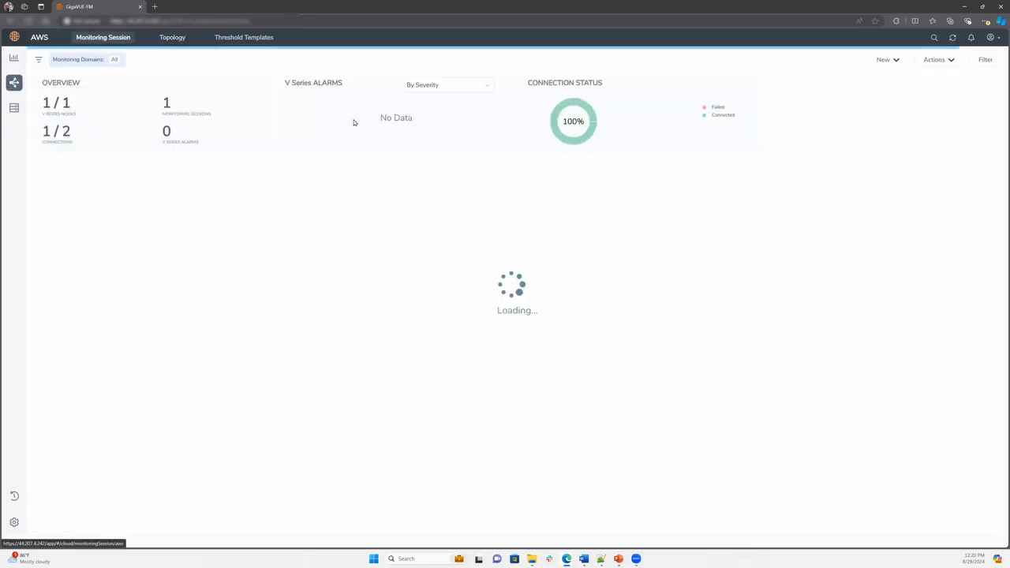
click(38, 181)
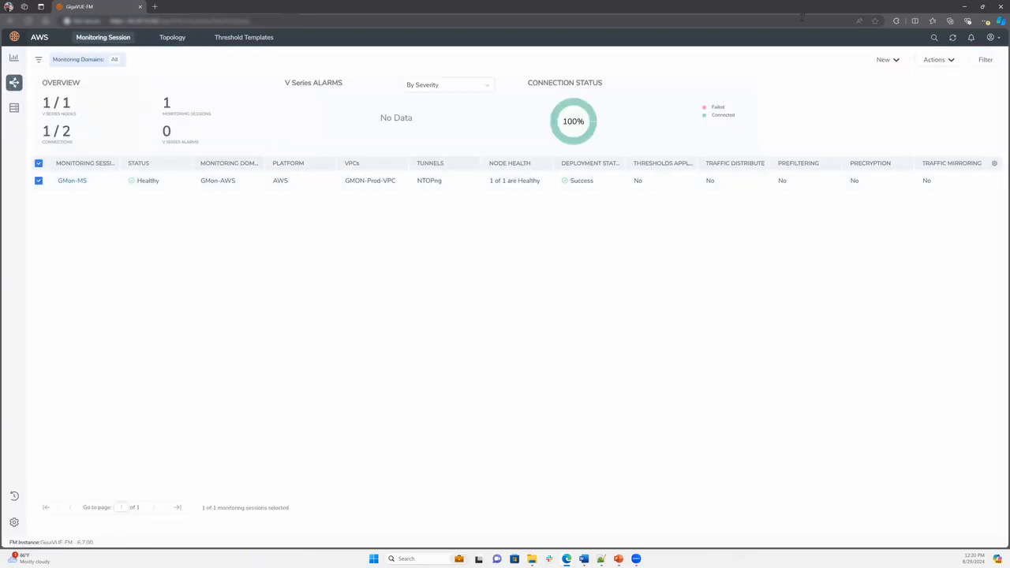
click(939, 61)
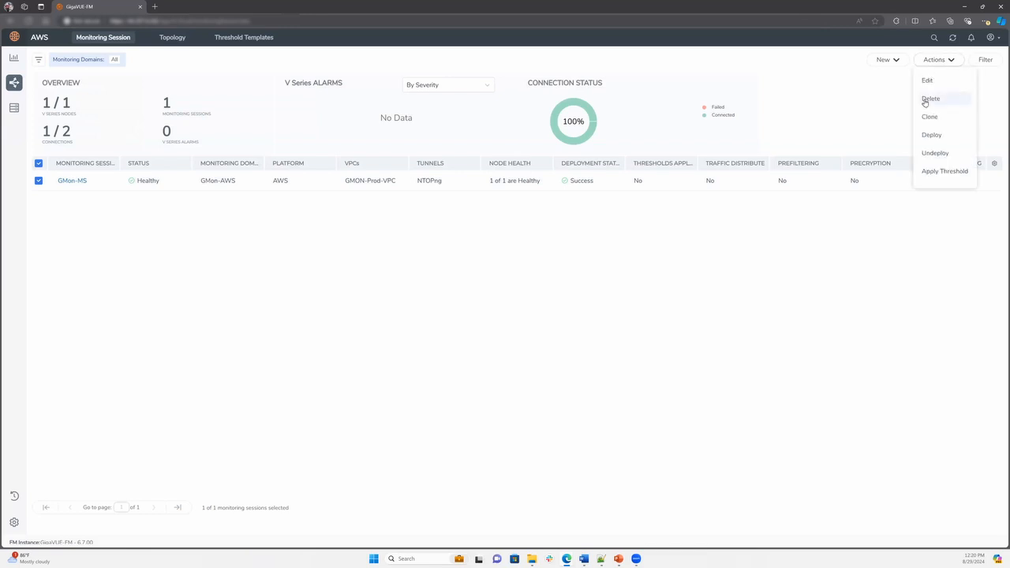
click(926, 97)
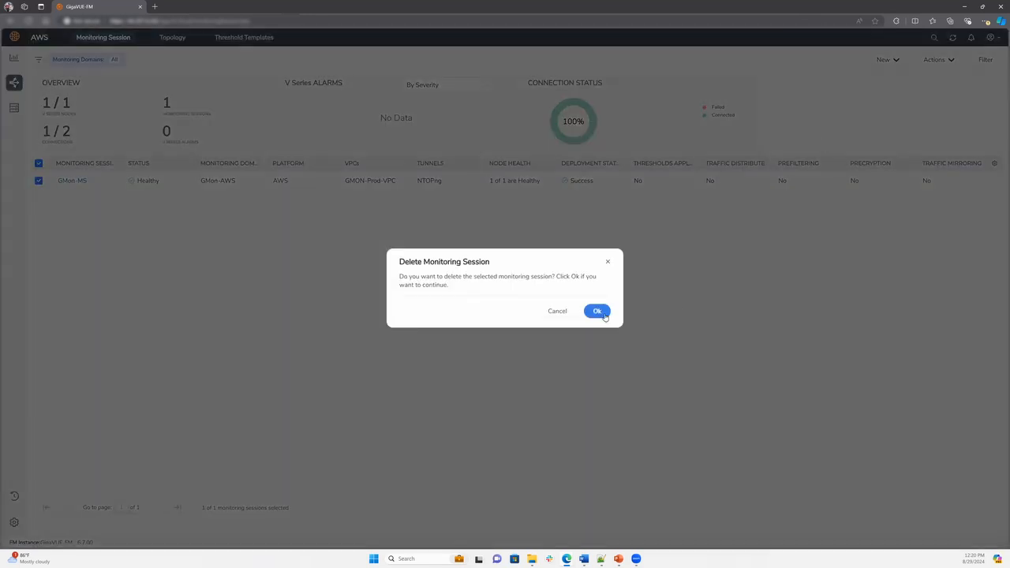
click(596, 311)
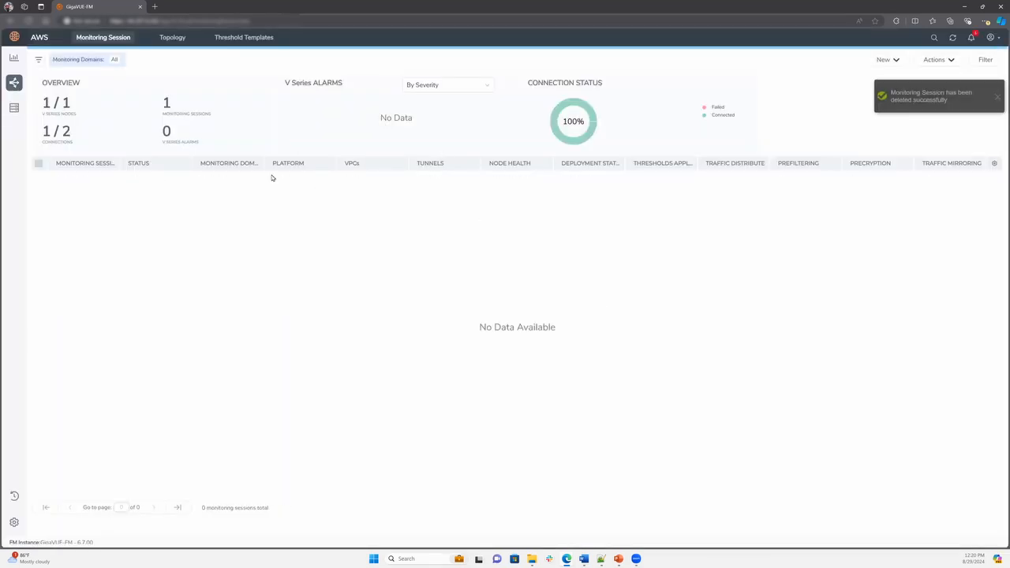
click(12, 110)
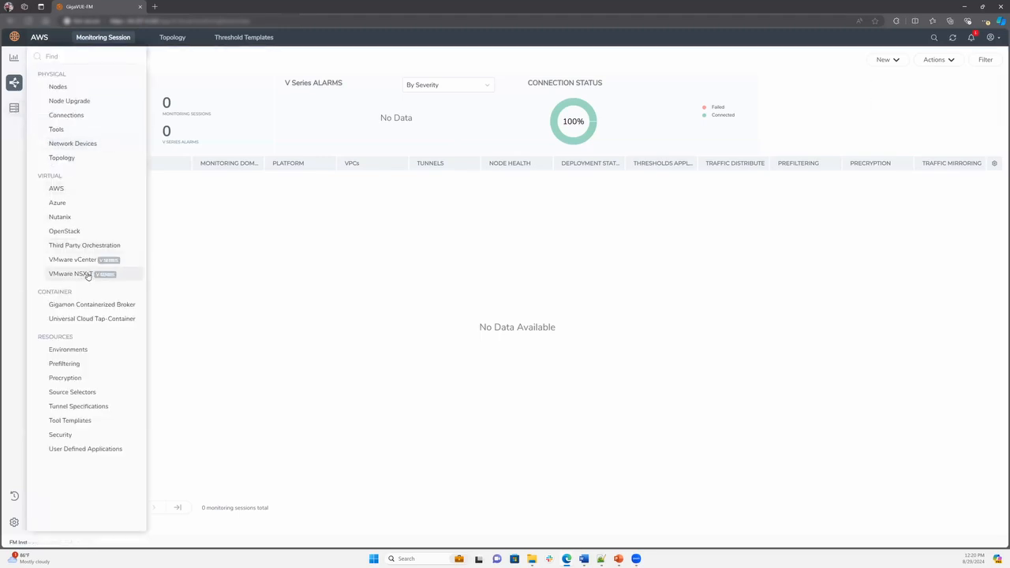
Delete the deployed fabric of the GMon-AWS monitoring domain from the AWS inventory
click(63, 195)
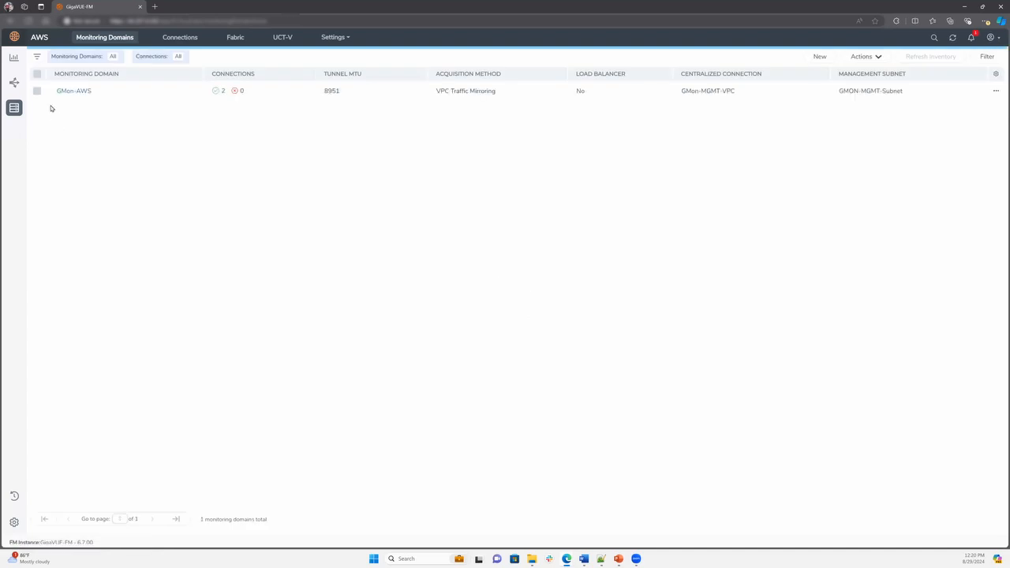
click(37, 92)
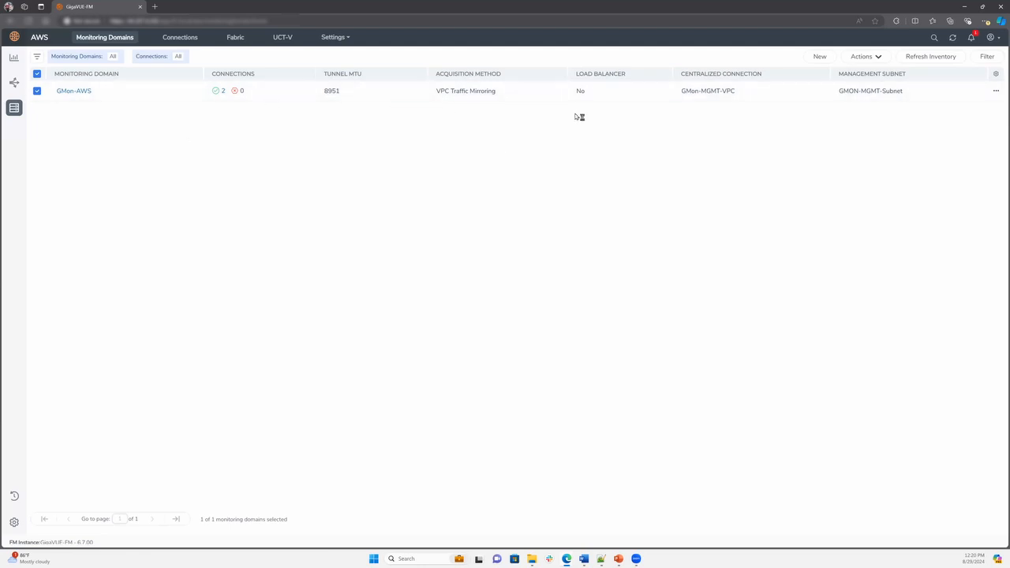
click(874, 57)
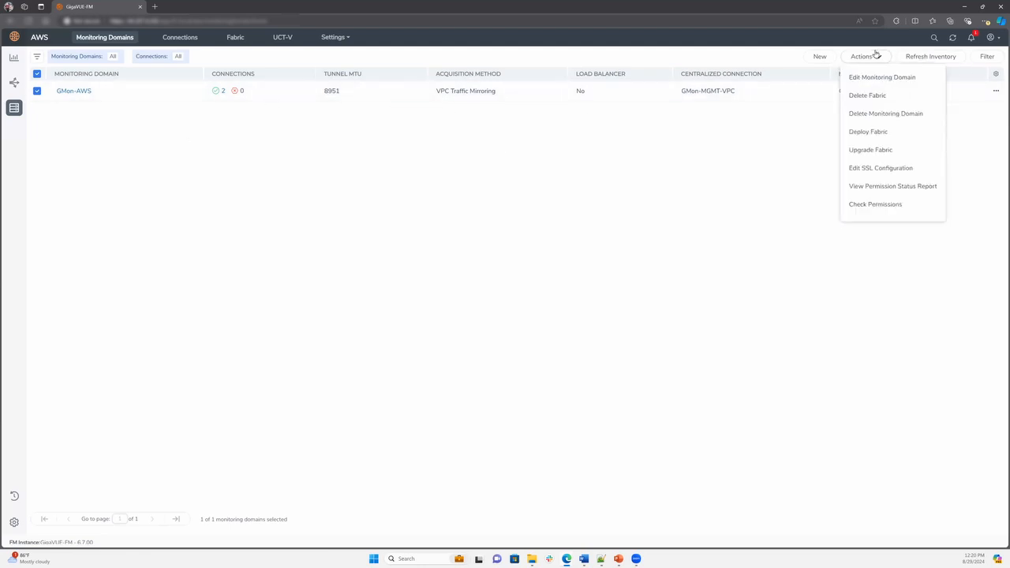
click(872, 99)
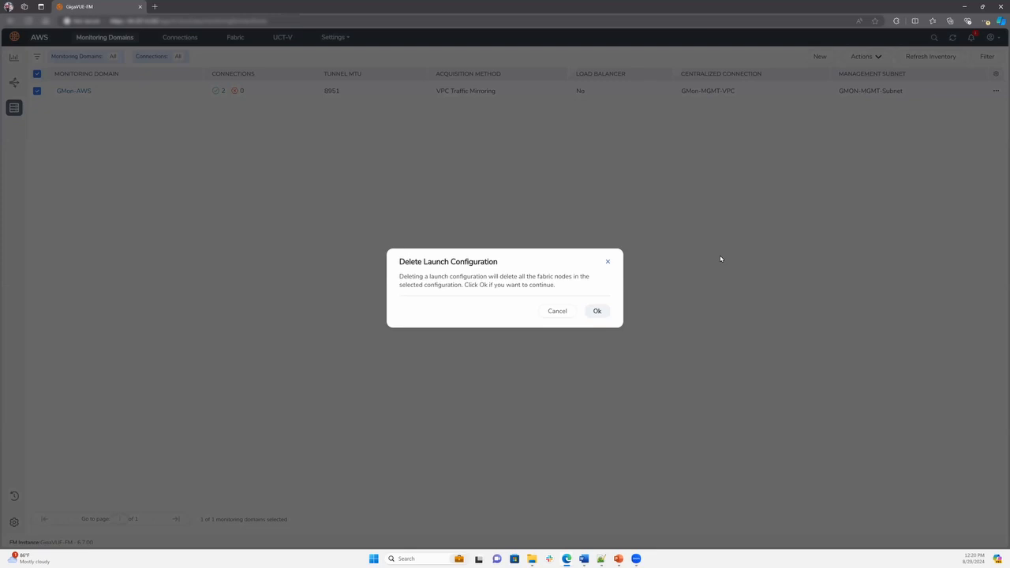
click(596, 310)
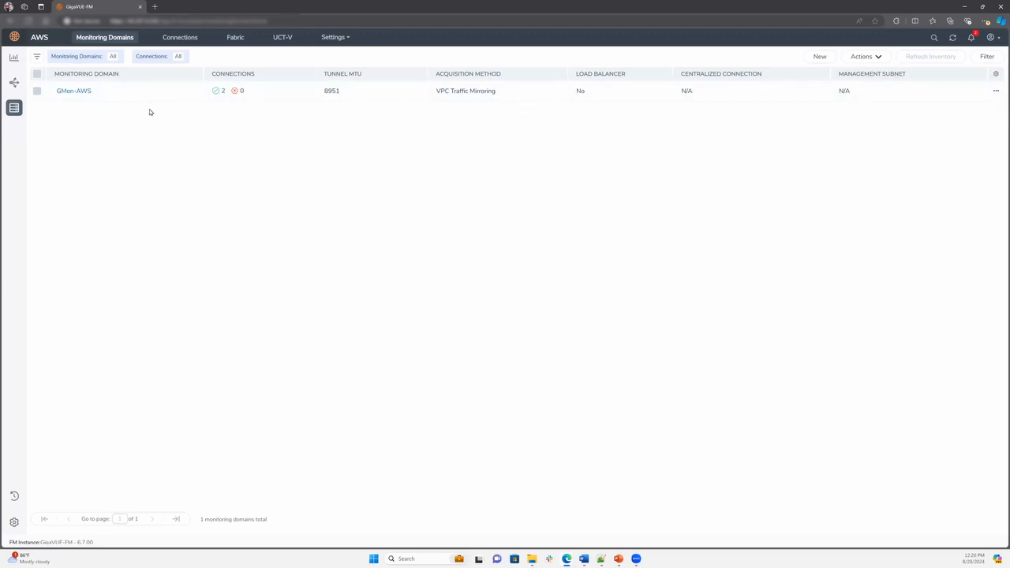
Delete the GMon-AWS monitoring domain itself along with its connections
click(870, 60)
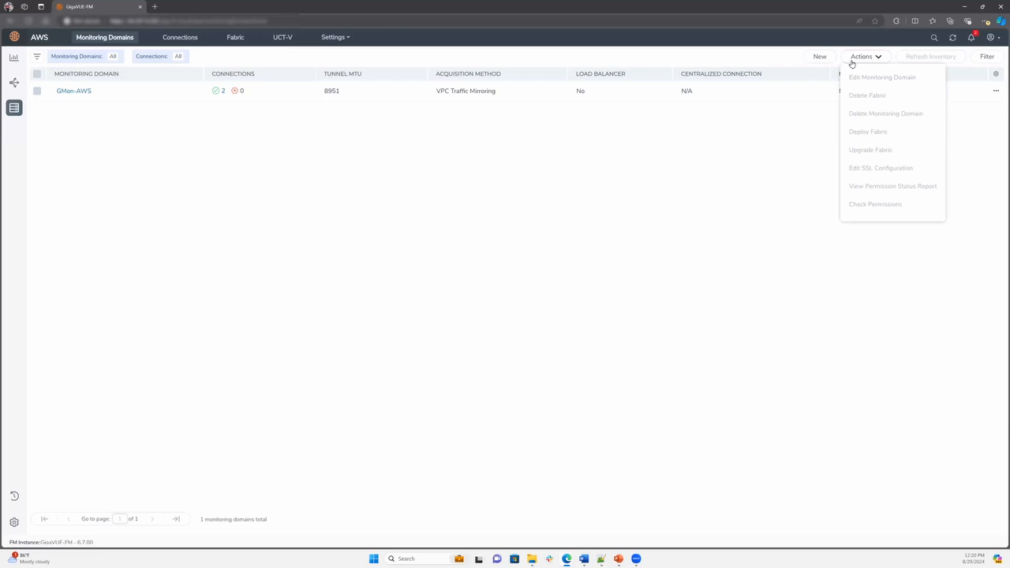
click(37, 91)
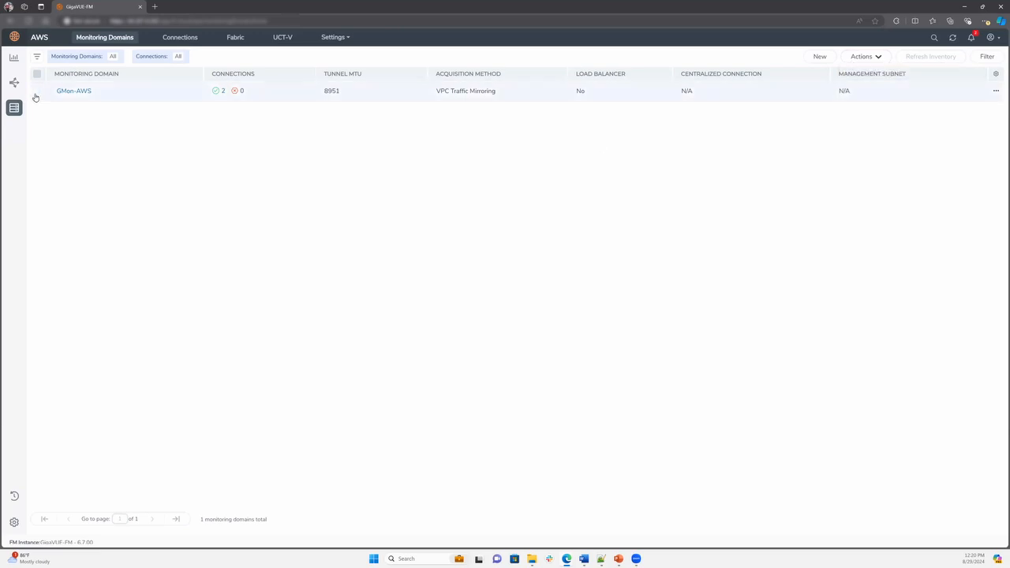
click(853, 58)
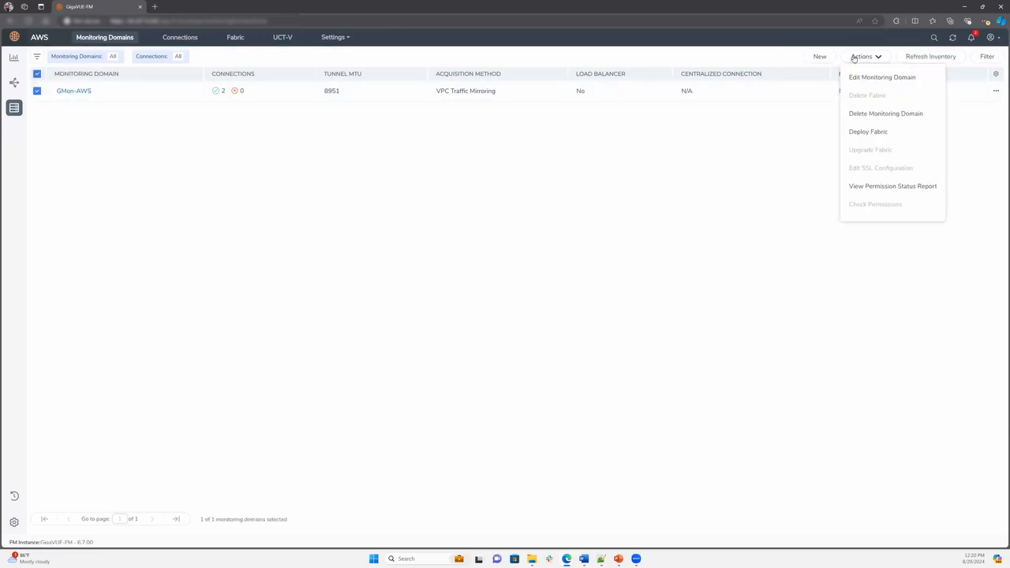
click(877, 115)
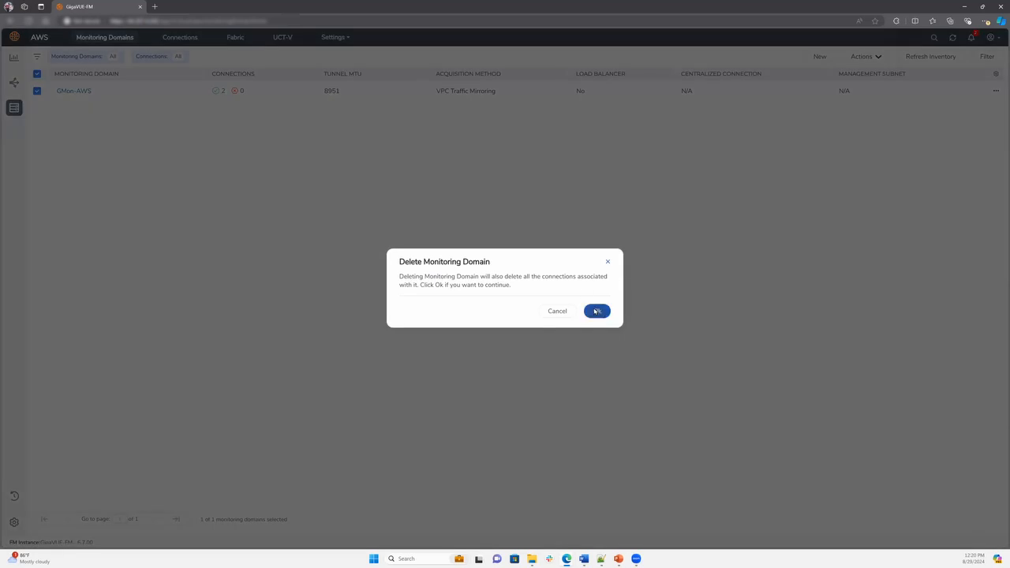
click(593, 311)
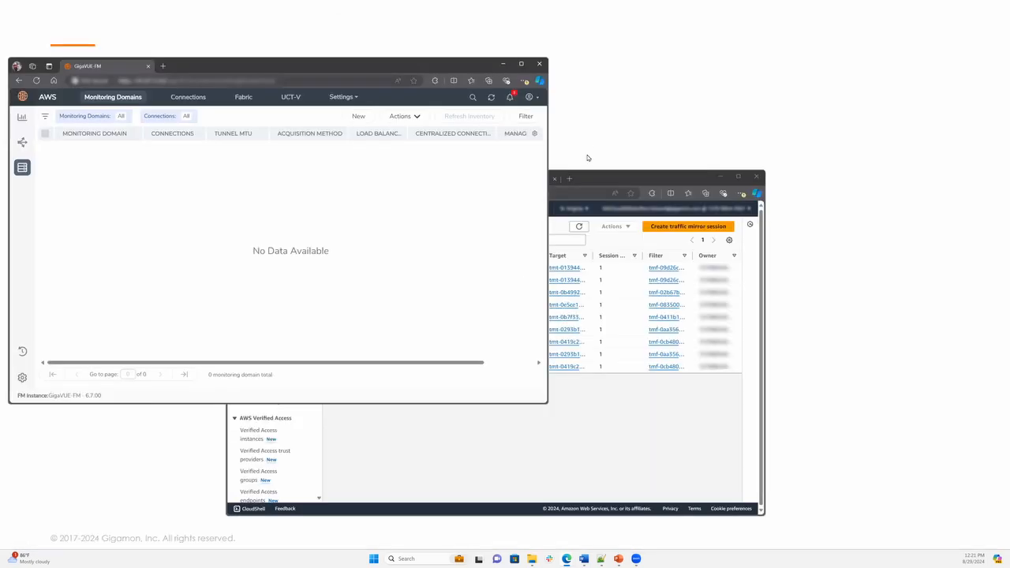
Reload the AWS traffic mirror sessions list to confirm the GMON sessions are gone
double_click(271, 9)
click(594, 177)
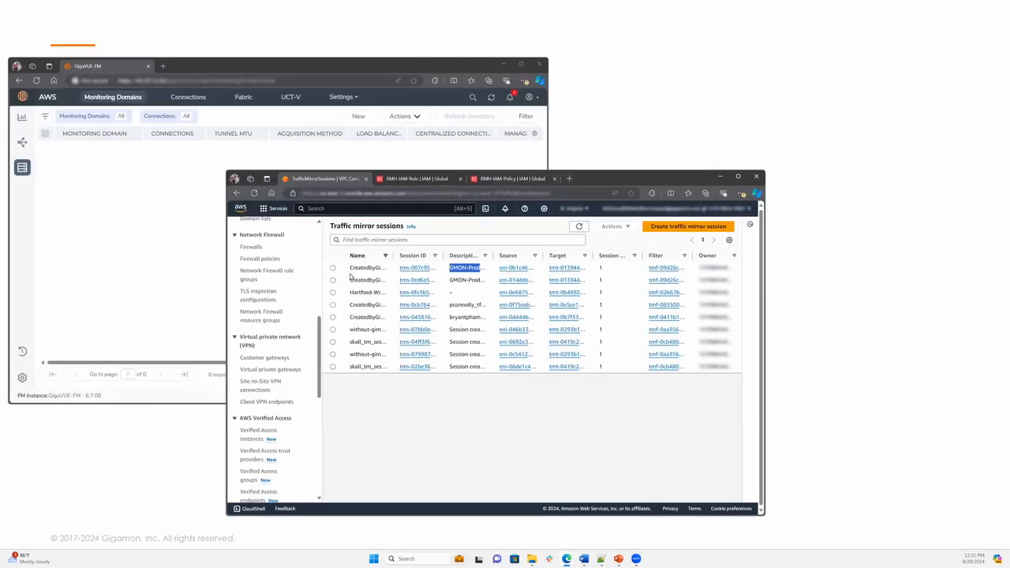
click(254, 193)
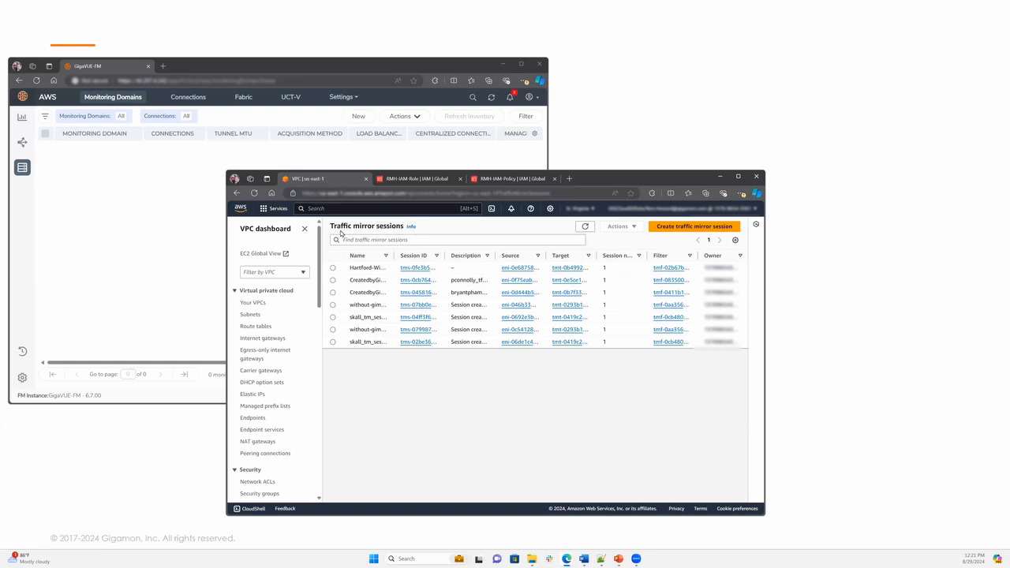
Put away the AWS console and bring GigaVUE-FM back maximized
click(718, 176)
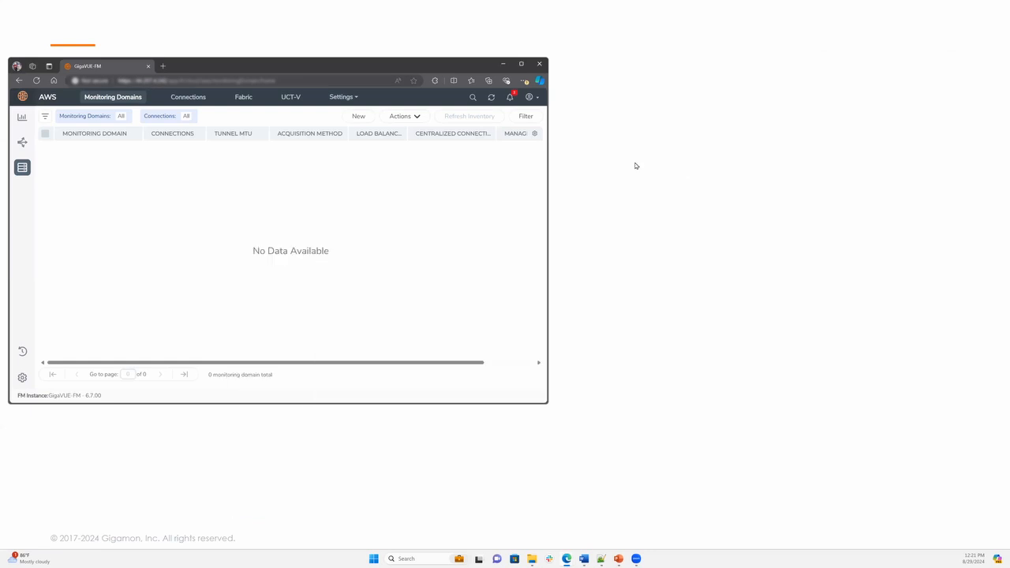
drag(387, 67, 584, 79)
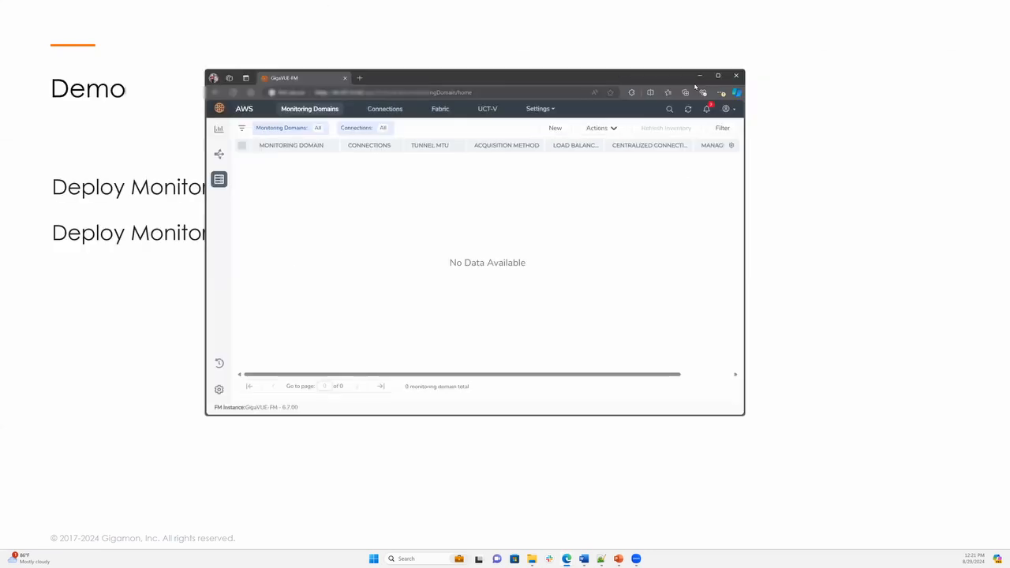
click(717, 76)
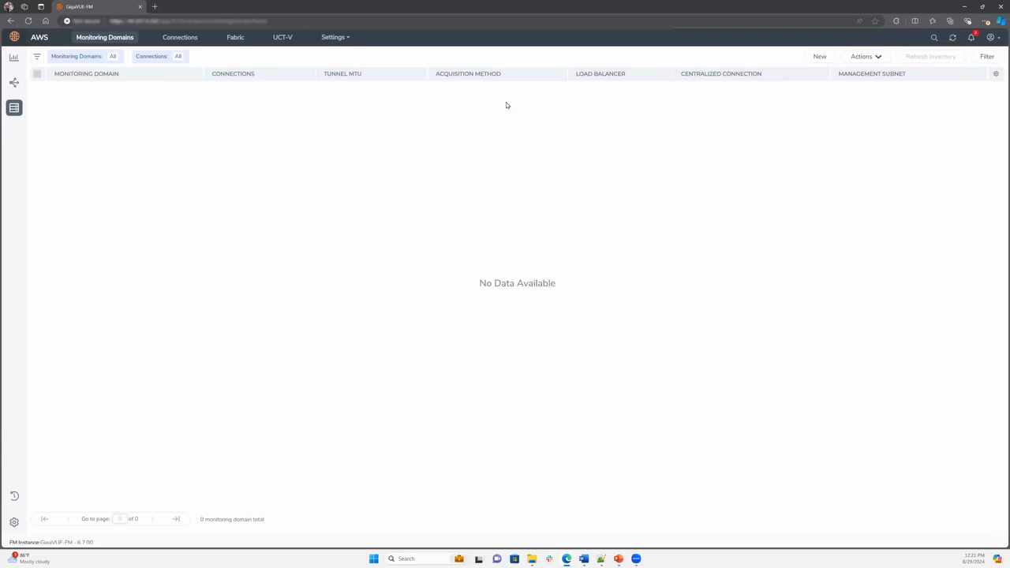
Create a new monitoring domain and enter GMon-AWS as its name
click(820, 57)
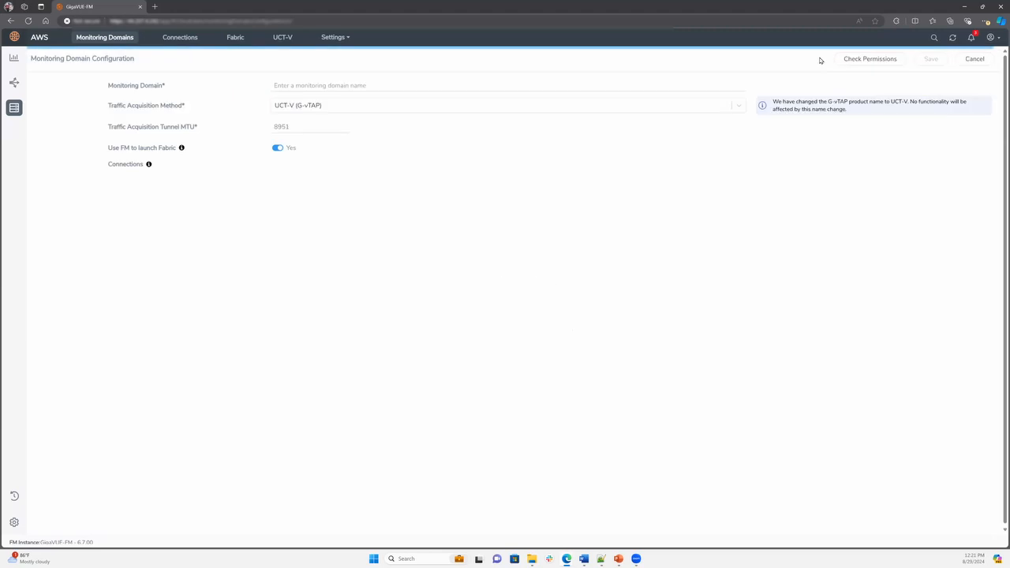
click(299, 85)
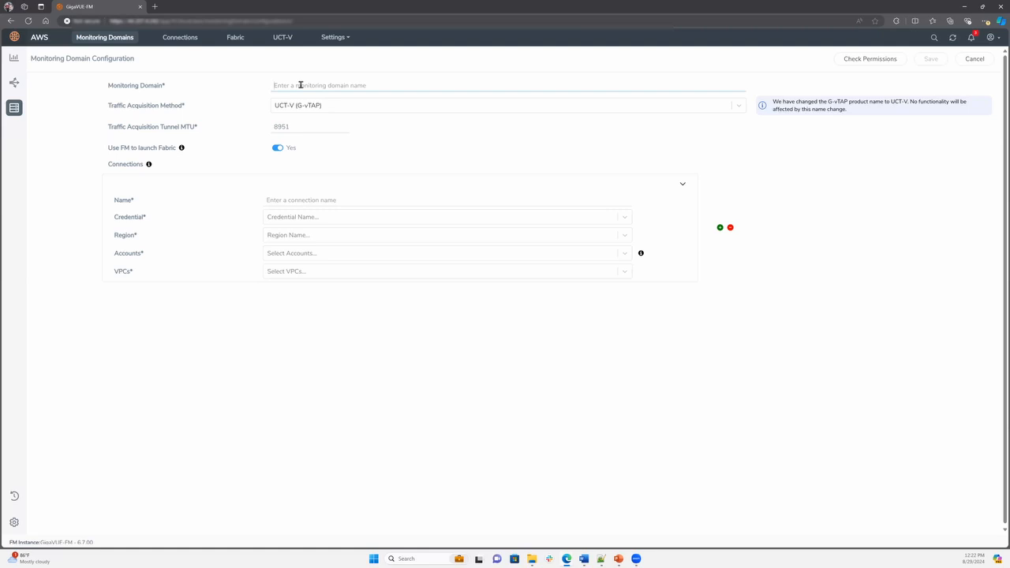
text(GMon-)
text(AWS)
Set the traffic acquisition method to VPC Traffic Mirroring with tunnel MTU 8951
click(339, 109)
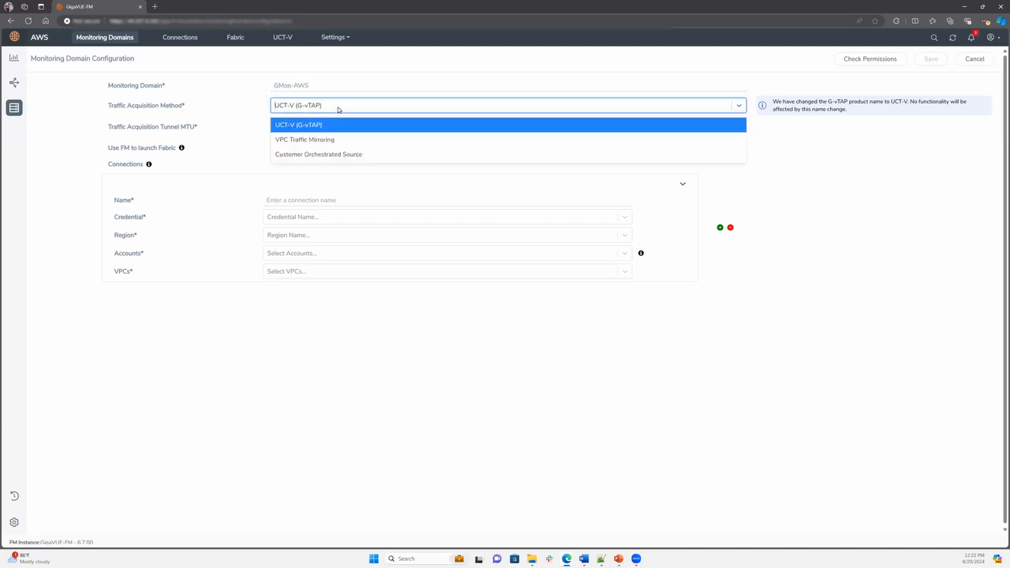
click(303, 140)
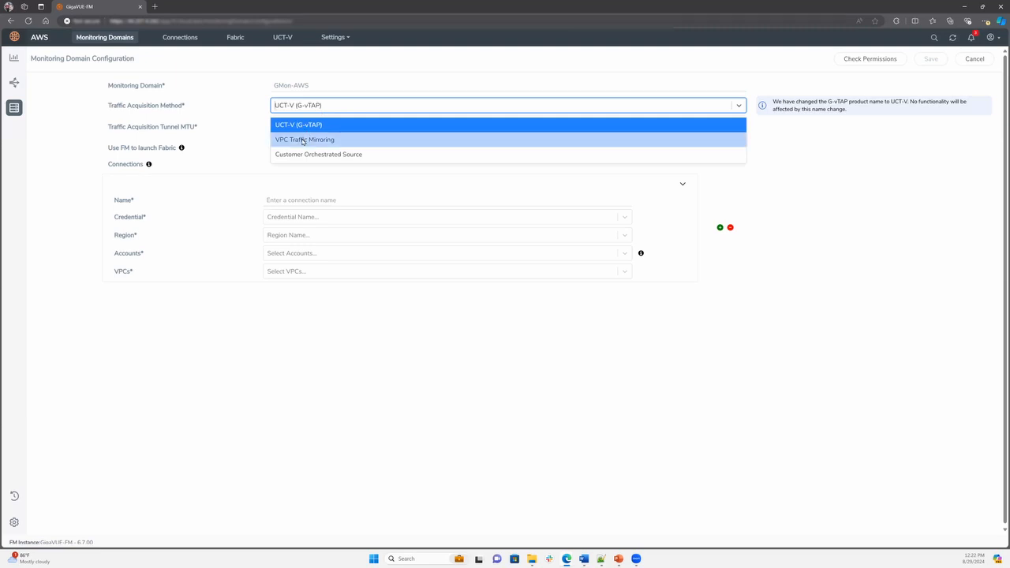
click(303, 140)
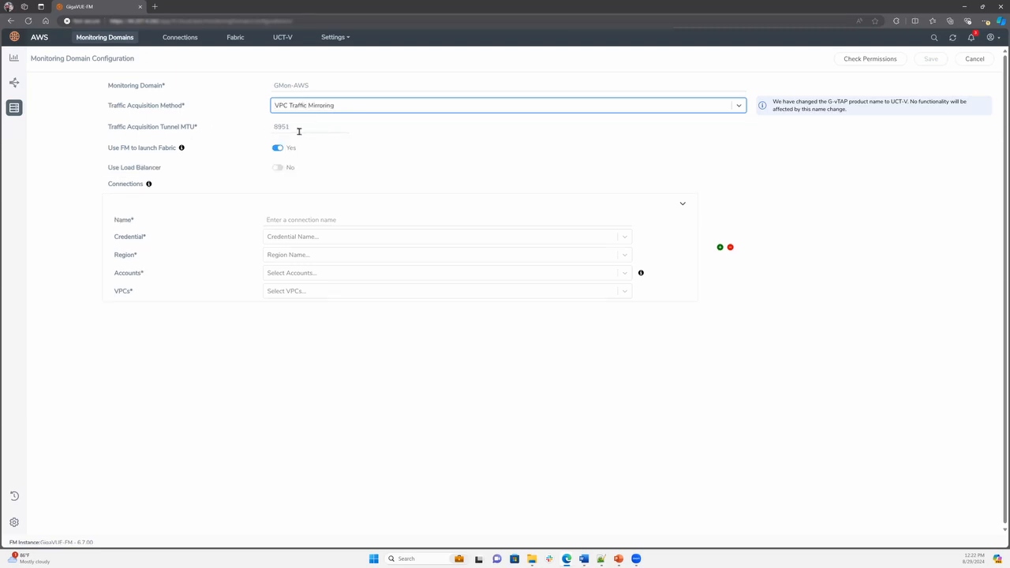
drag(298, 130, 263, 133)
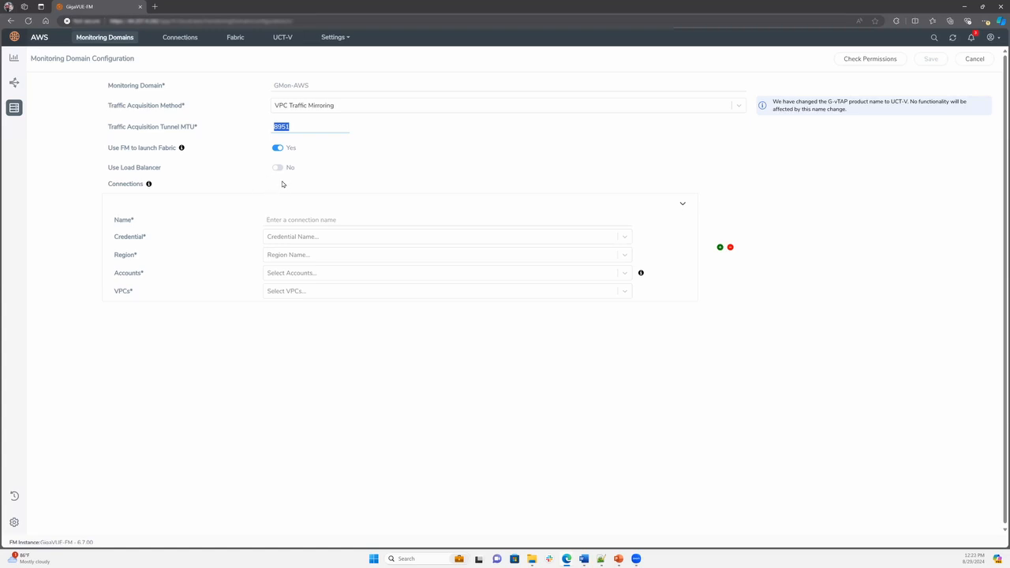
Add connection GMon-Connection using EC2 Instance Role, region US East (N. Virginia), and the only AWS account
click(285, 219)
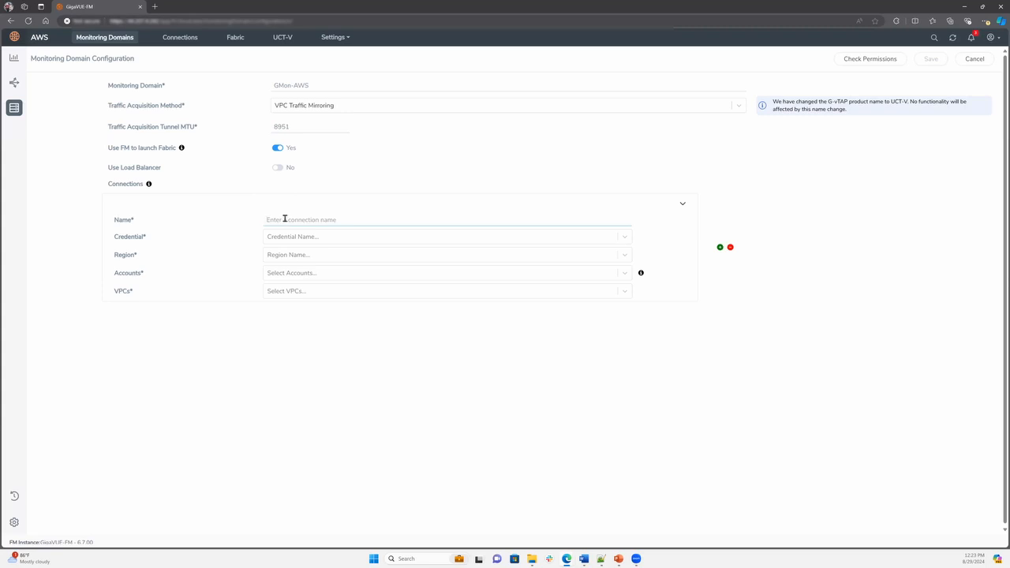
text(GMon-Connection)
click(315, 239)
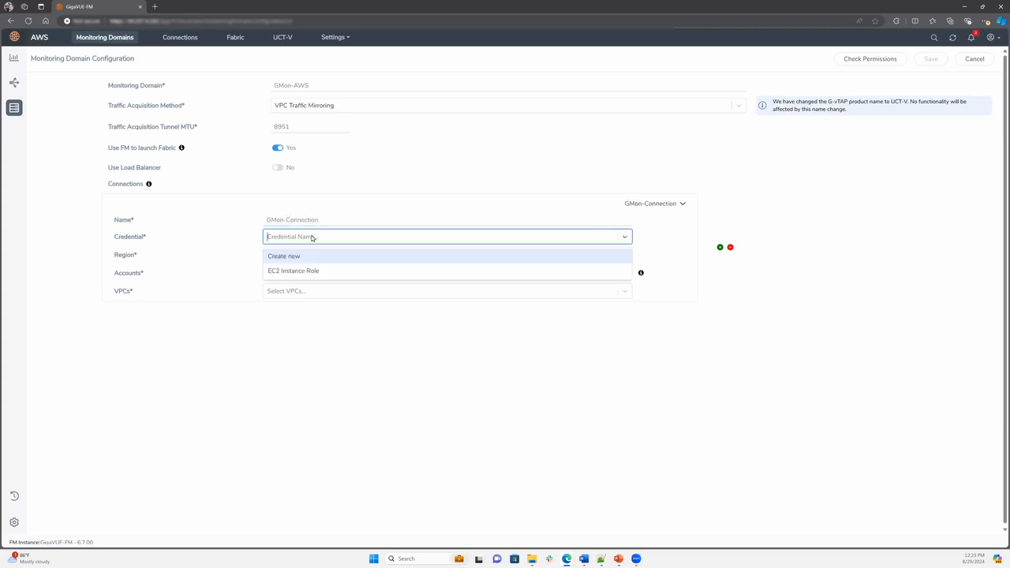
click(296, 272)
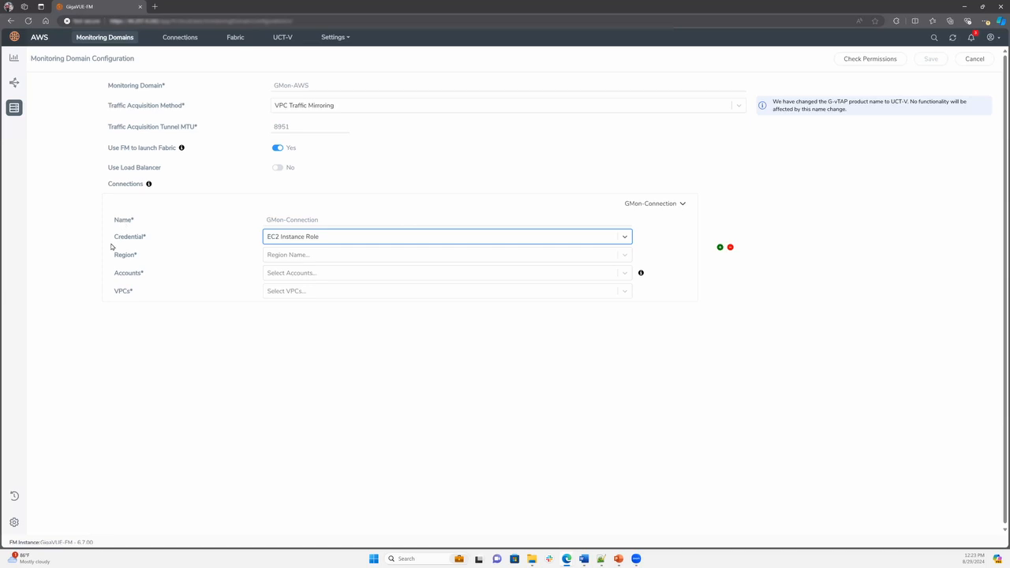
click(353, 237)
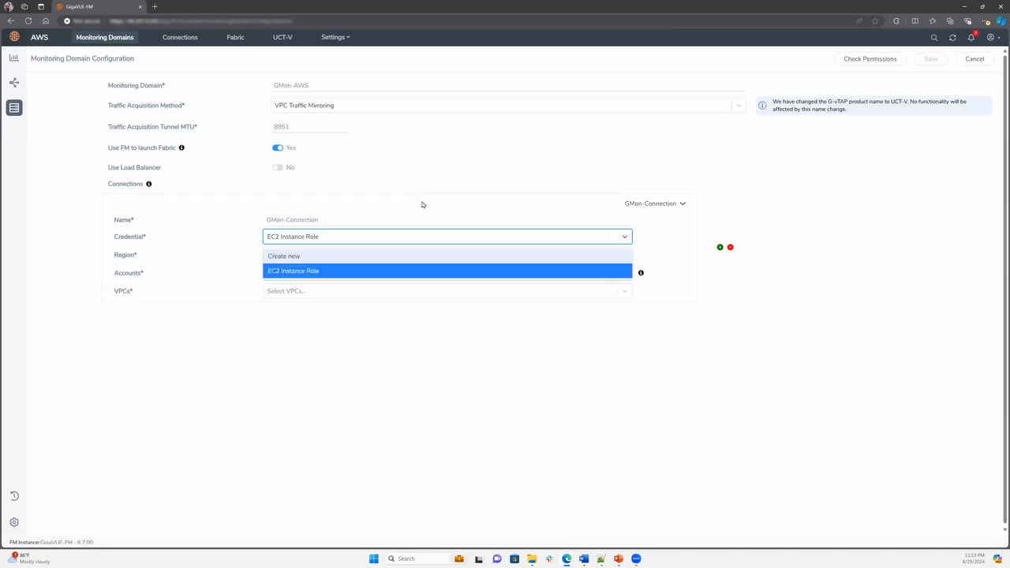
click(237, 287)
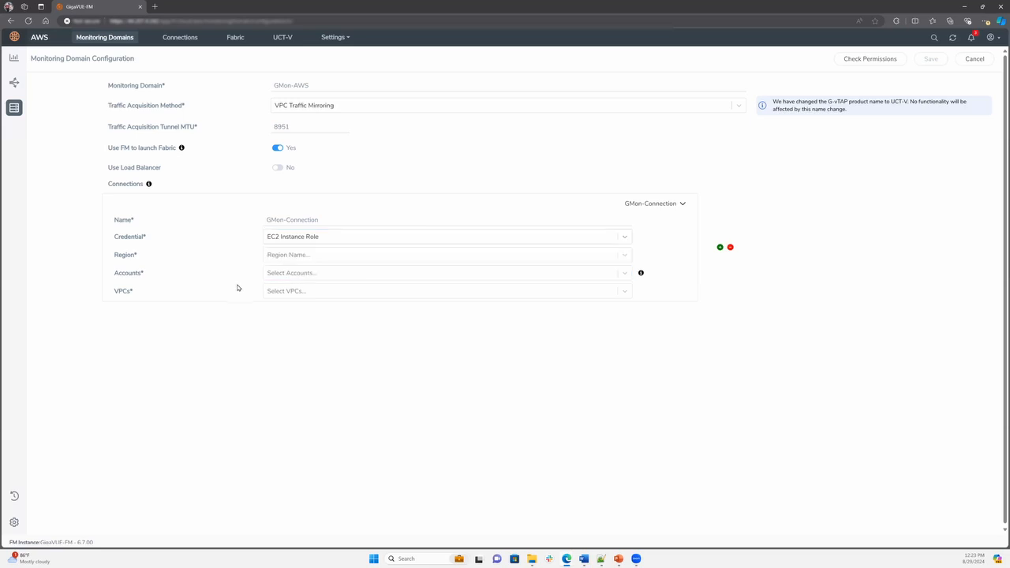
click(292, 259)
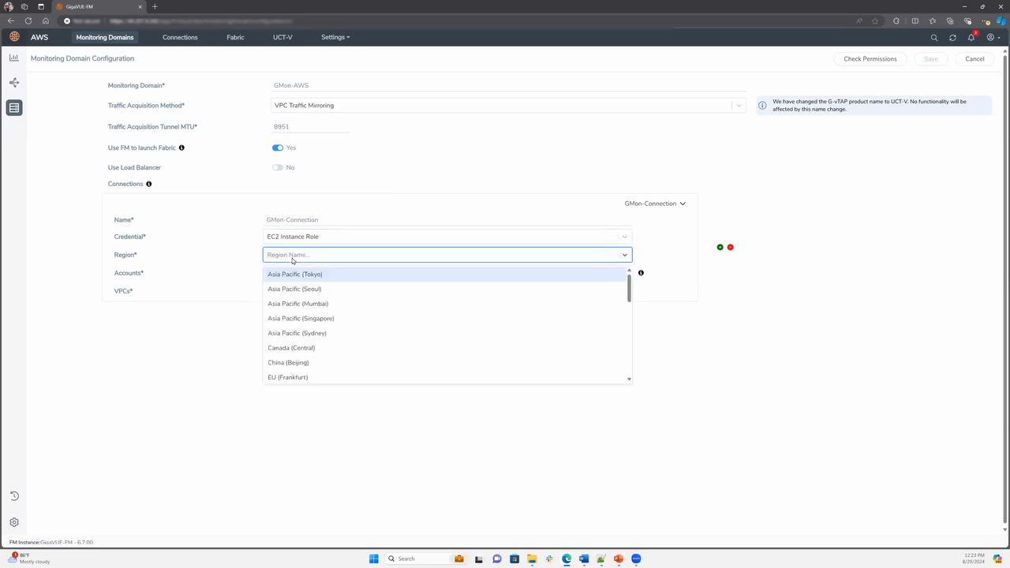
text(east)
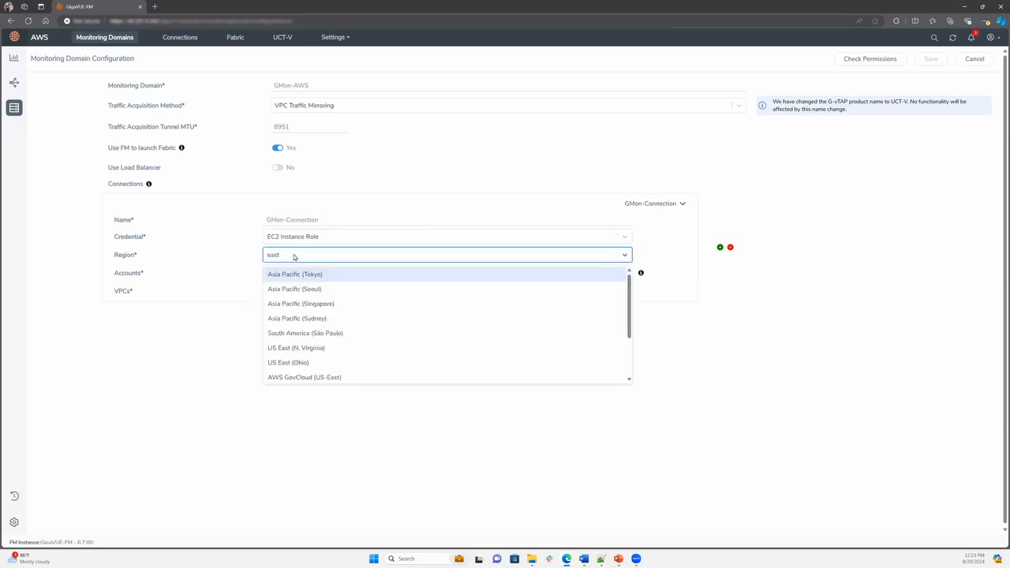
click(300, 351)
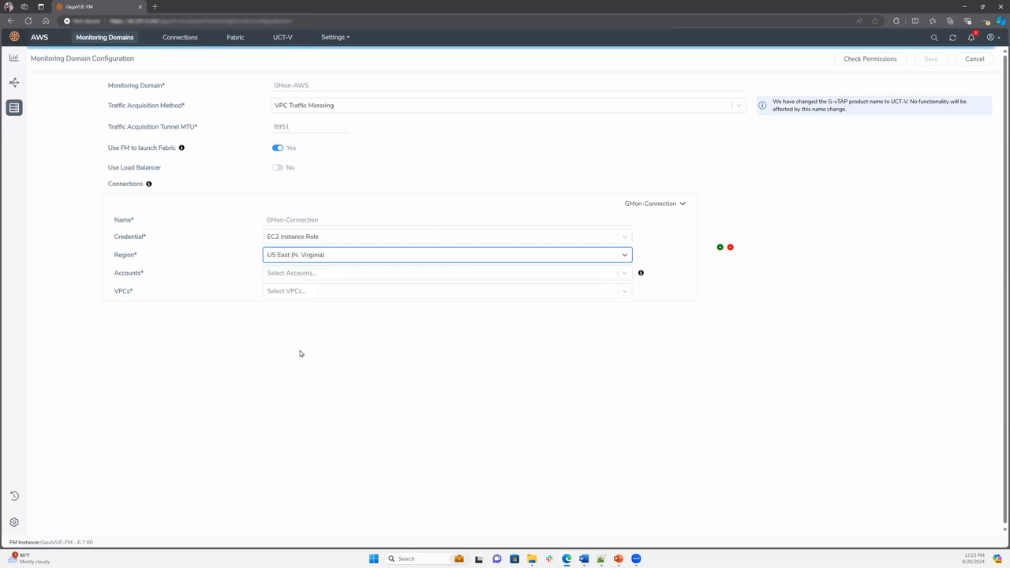
click(300, 273)
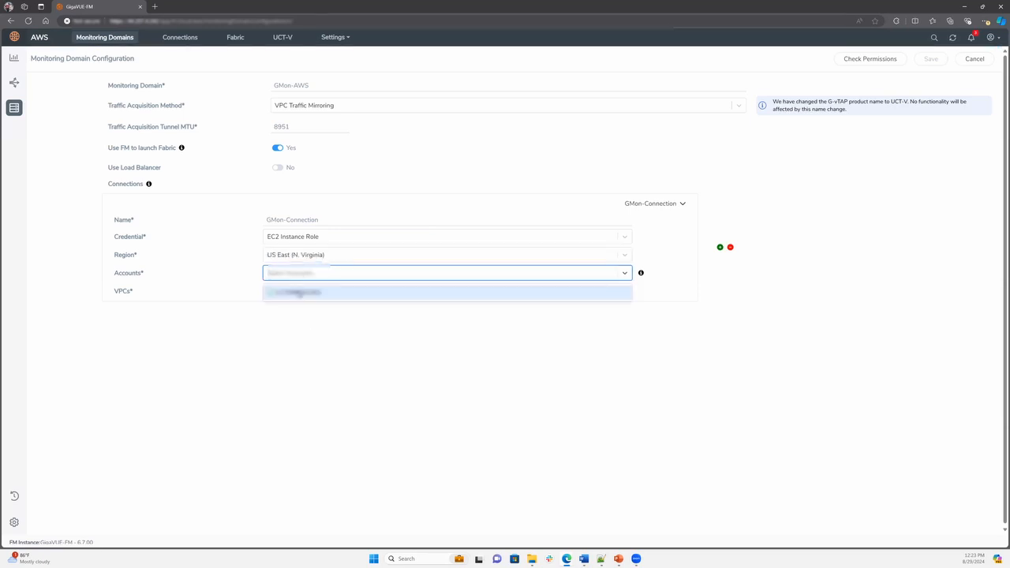
click(297, 293)
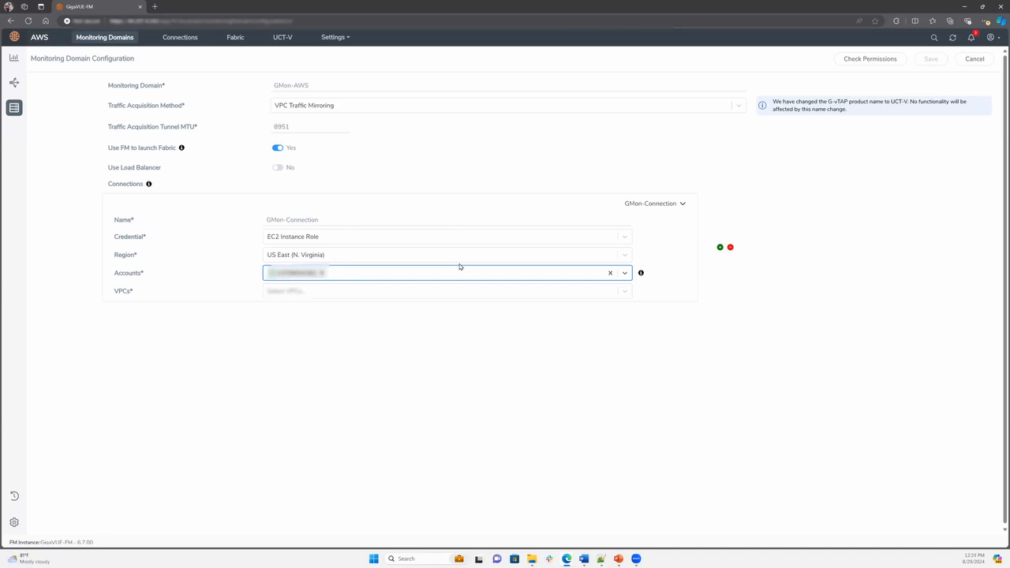
Add GMon-MGMT-VPC and GMON-Prod-VPC to the connection and save the domain
click(421, 295)
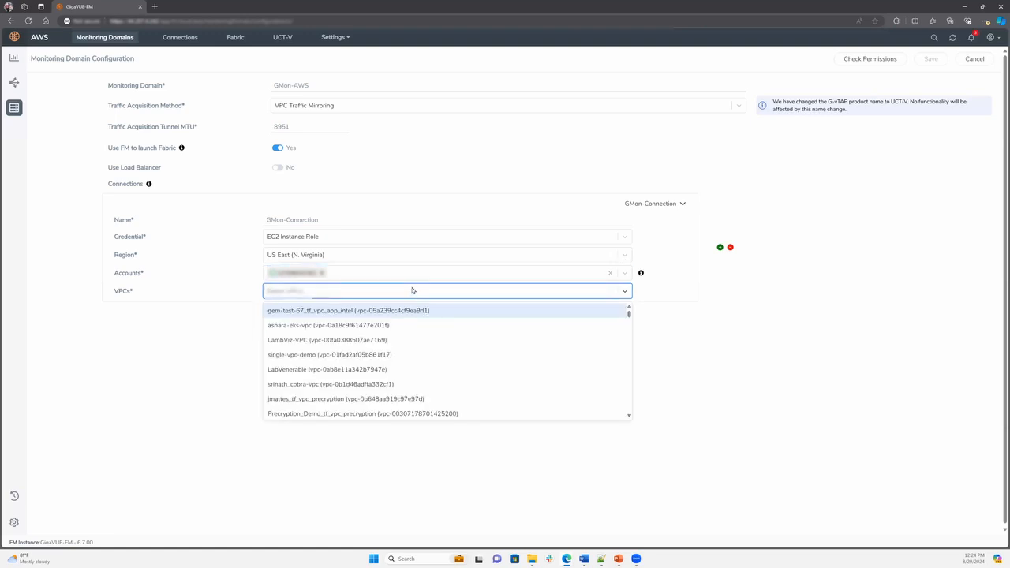
text(gmon)
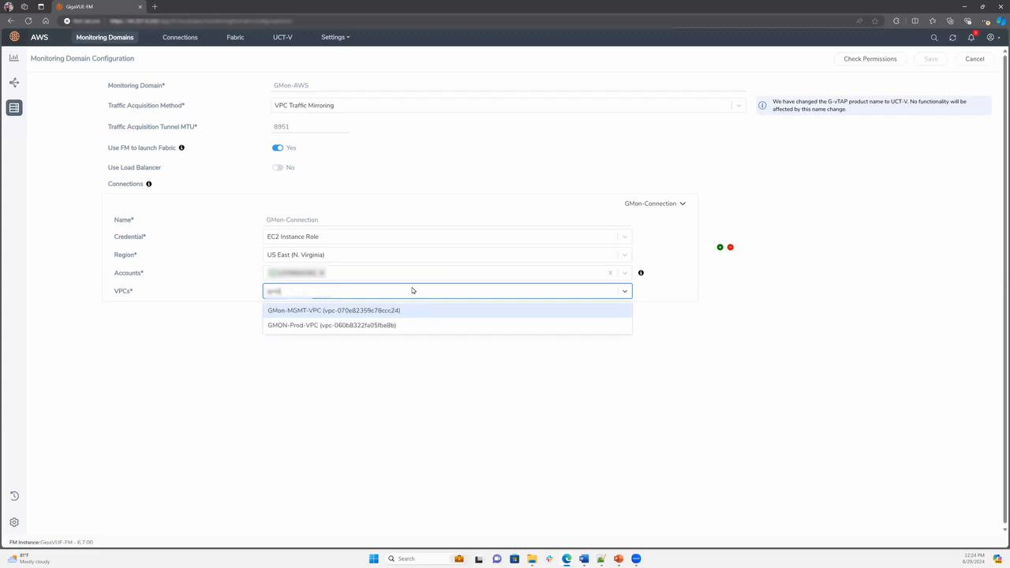
click(365, 310)
click(408, 292)
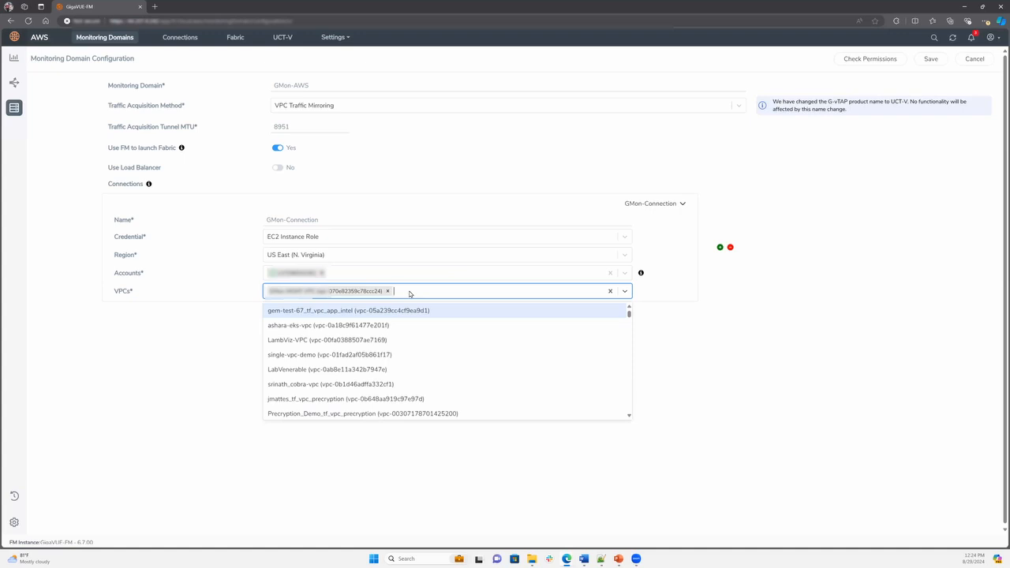
text(gm)
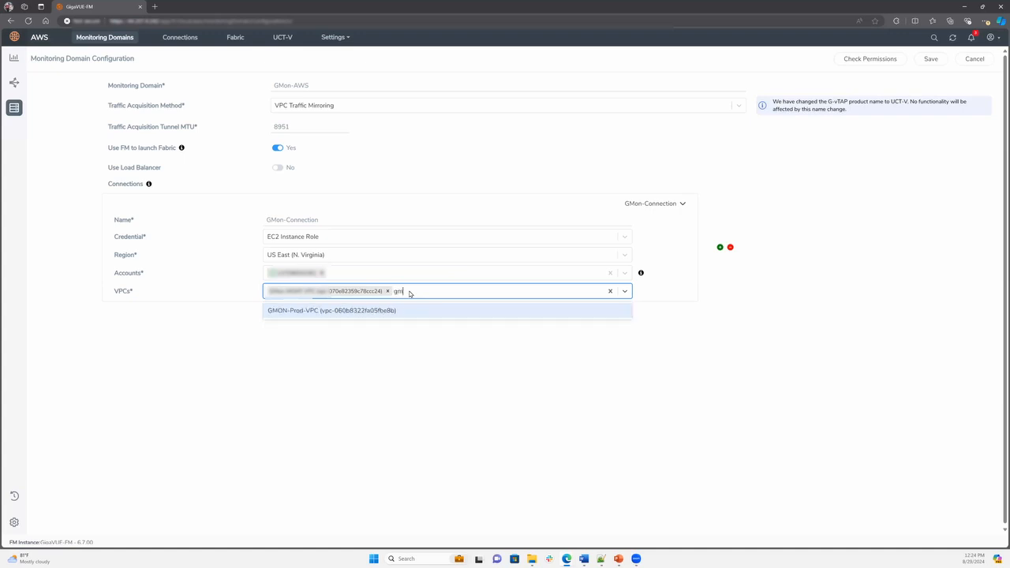
text(o)
click(366, 310)
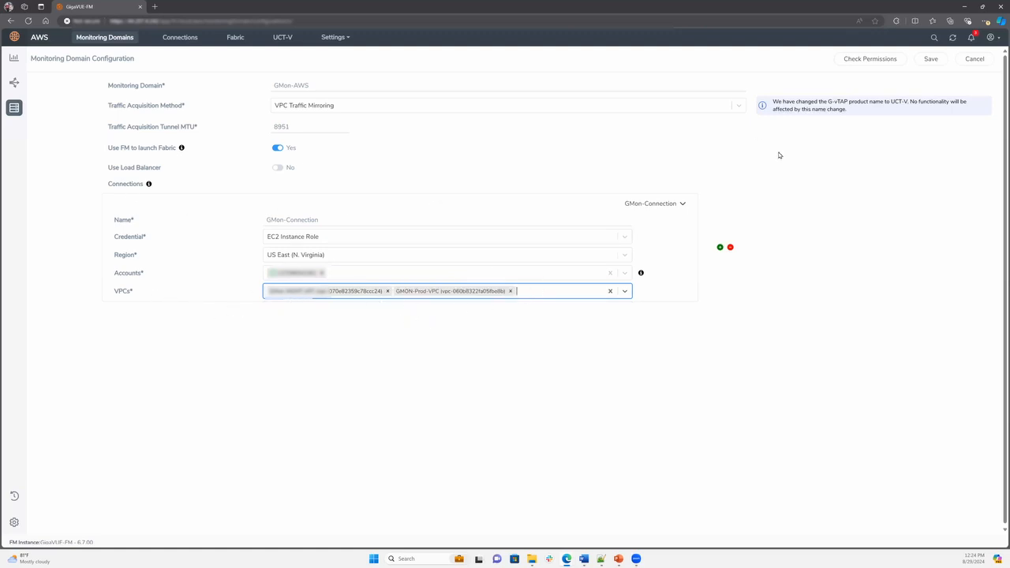
click(939, 61)
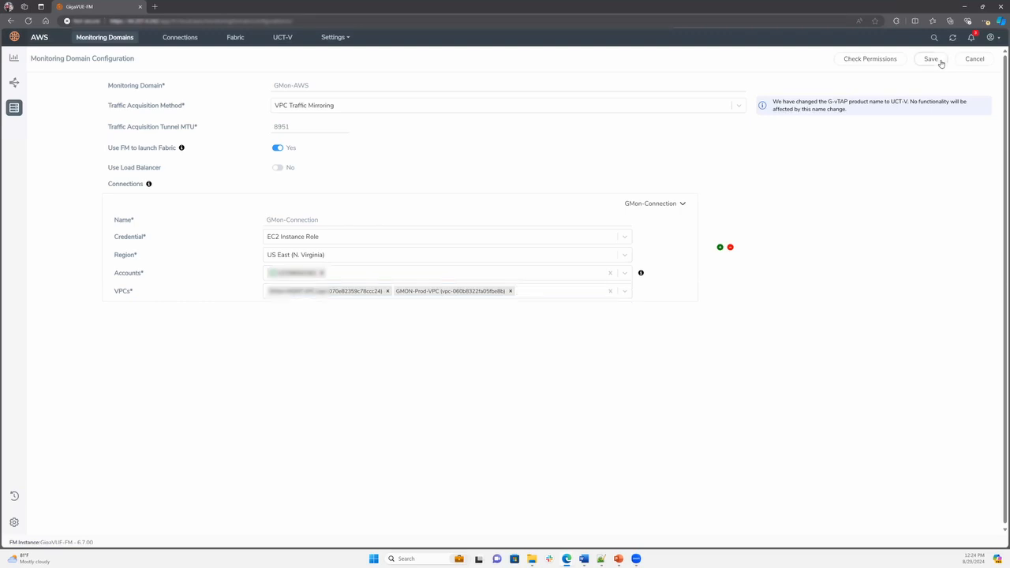
Run a permission check on GMon-Connection and review its Success result, permissions and IAM policy
click(880, 63)
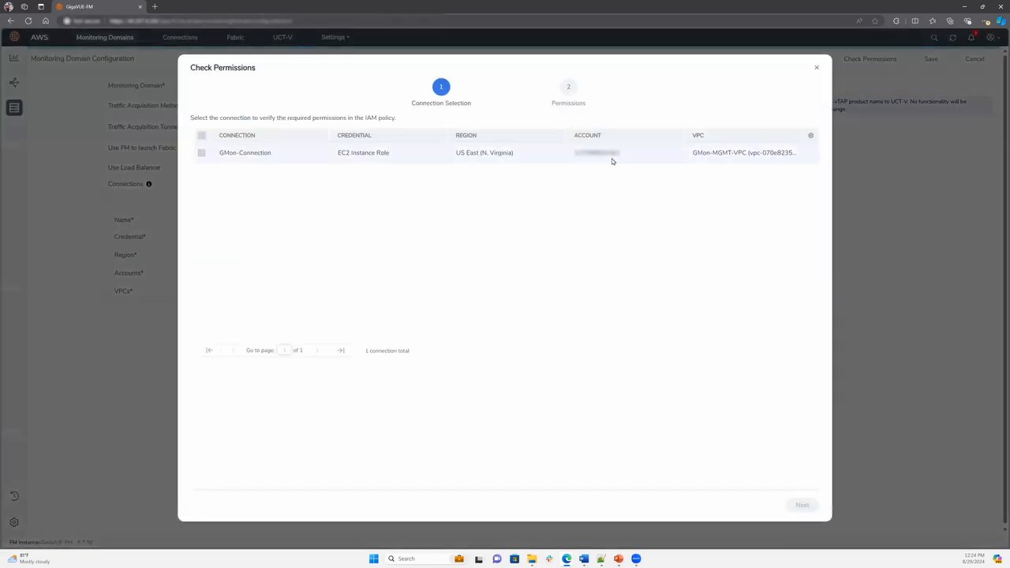
click(201, 154)
click(799, 505)
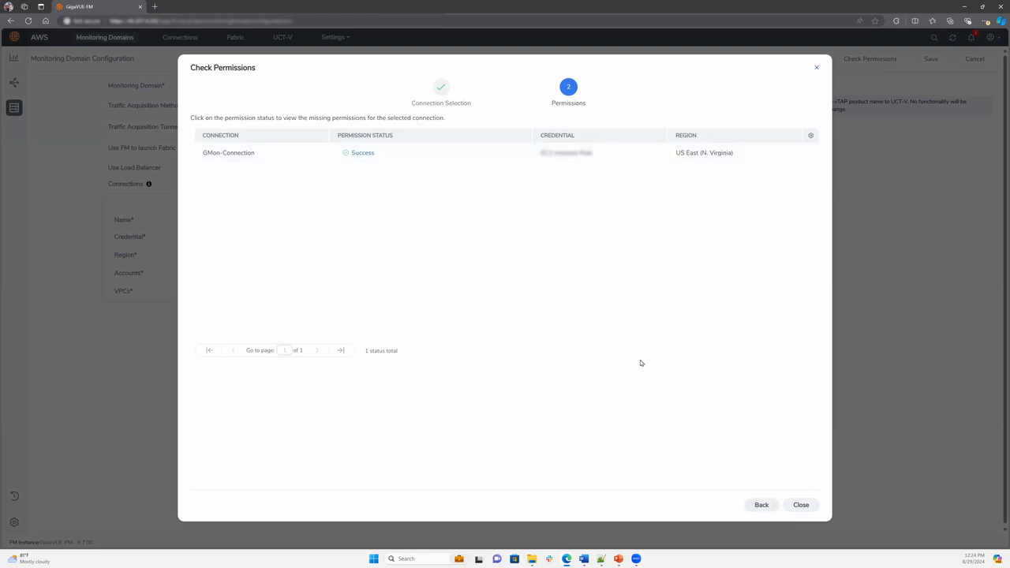
click(364, 154)
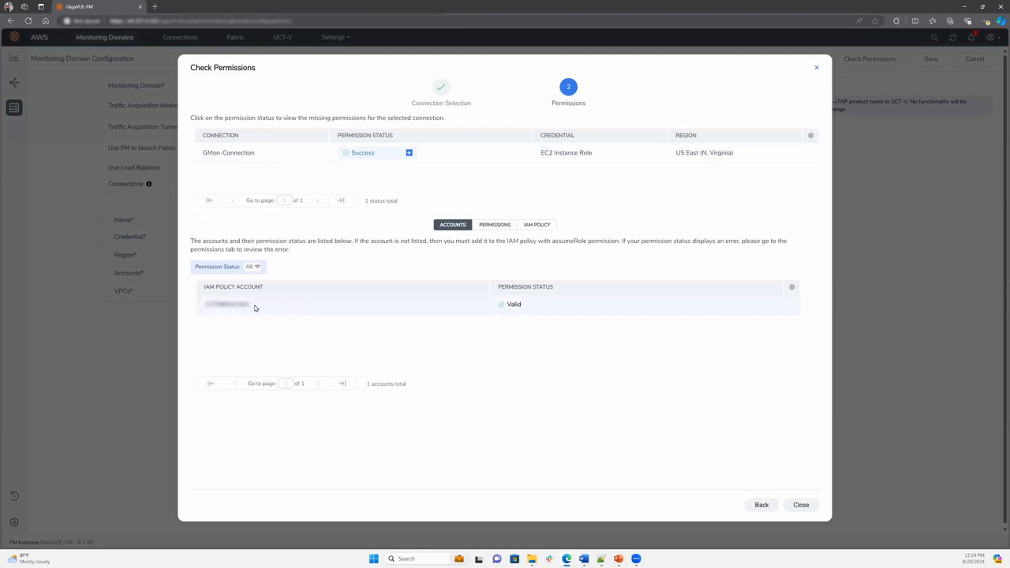
click(499, 224)
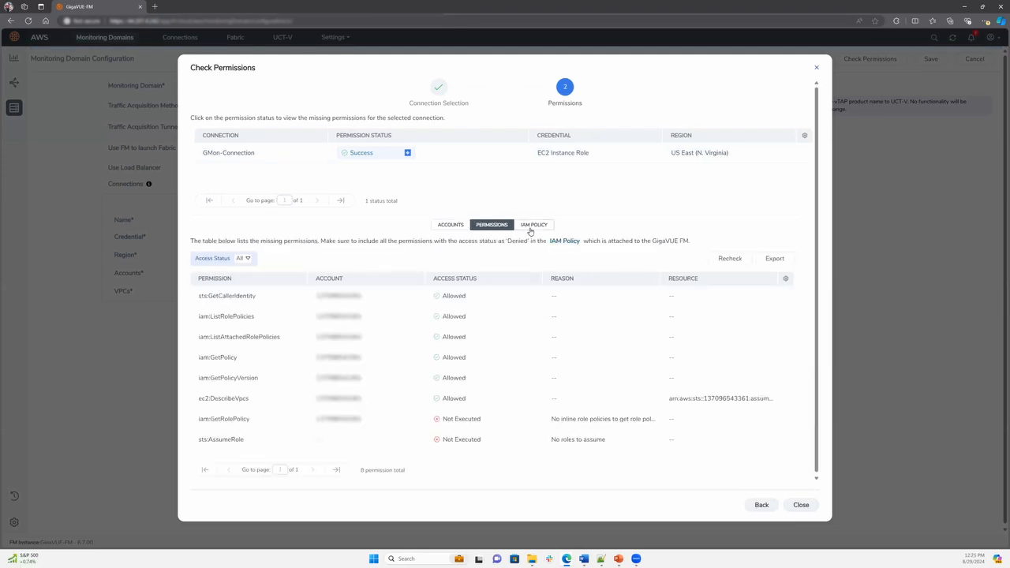
click(530, 226)
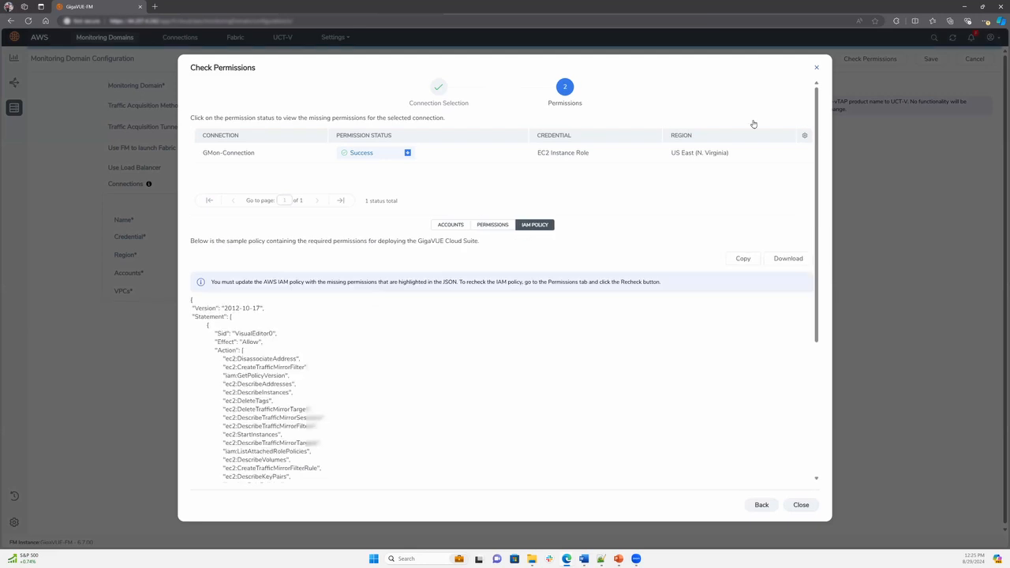
click(816, 68)
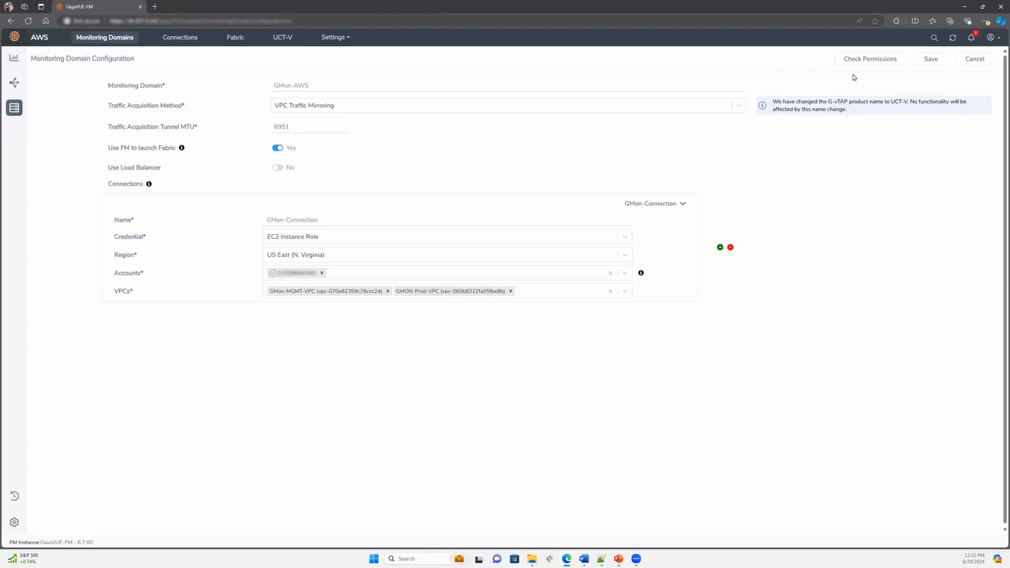
Save the domain and choose GMon-MGMT-VPC as the centralized VPC
click(930, 60)
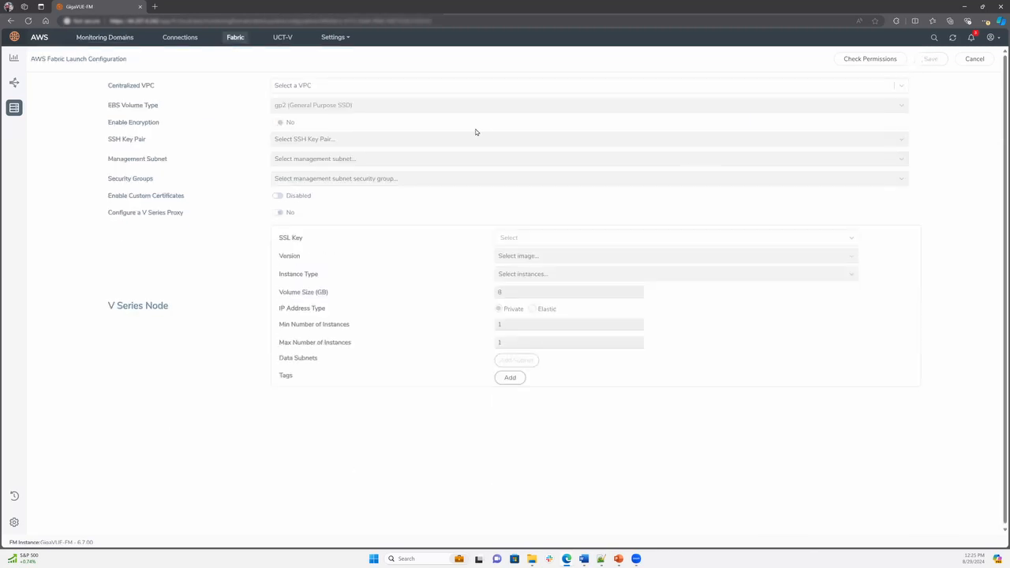
click(317, 86)
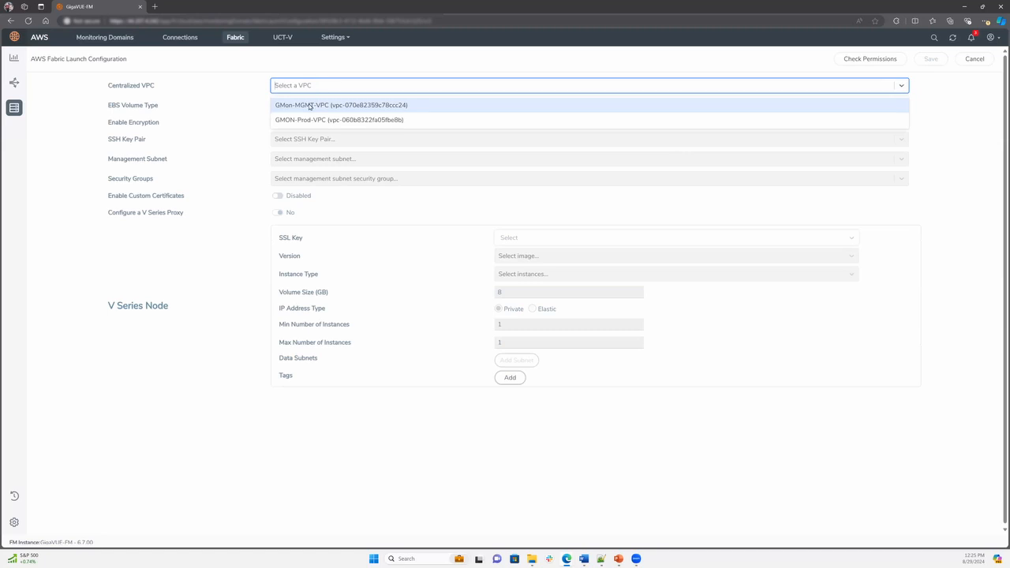
click(308, 107)
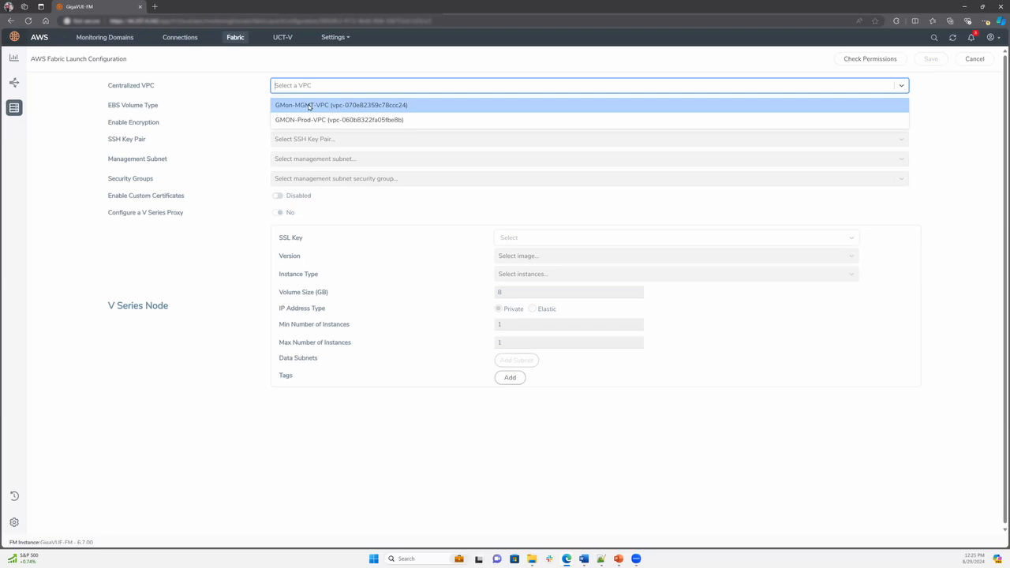
click(308, 106)
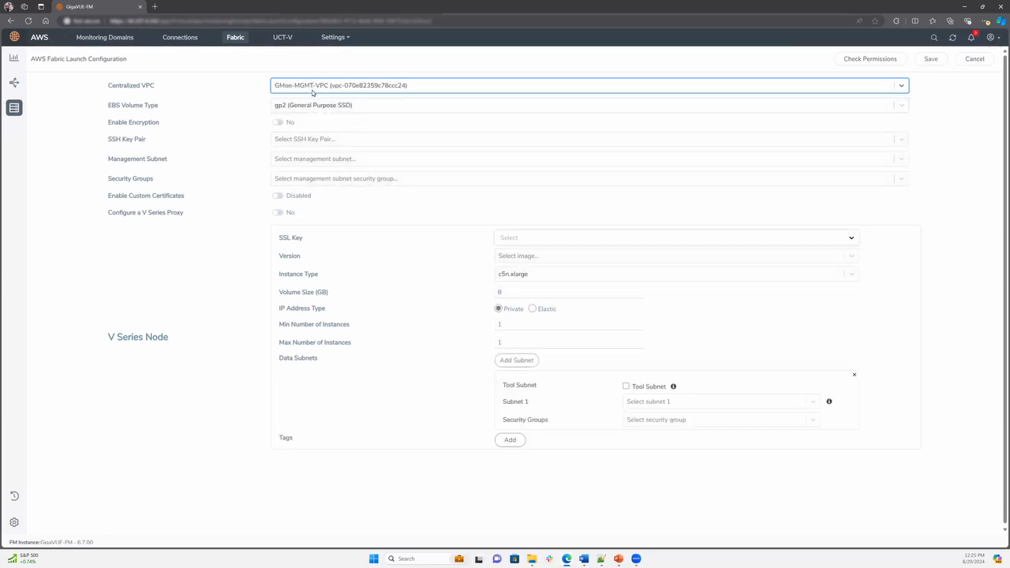
Set SSH key pair GMon-Test-KeysPair, management subnet GMON-MGMT-Subnet and GigaVUE Cloud Suite security group
click(329, 140)
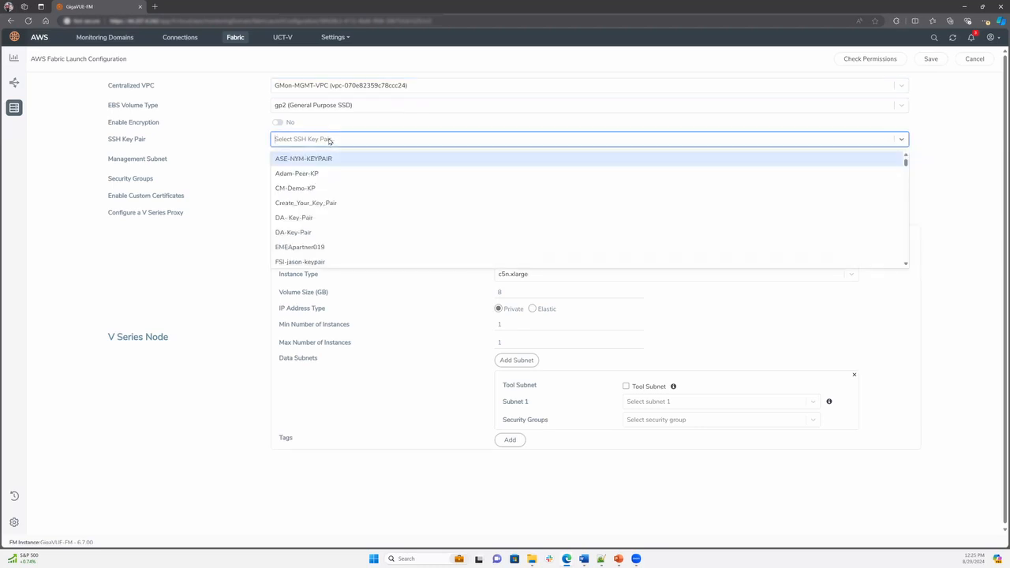
text(g)
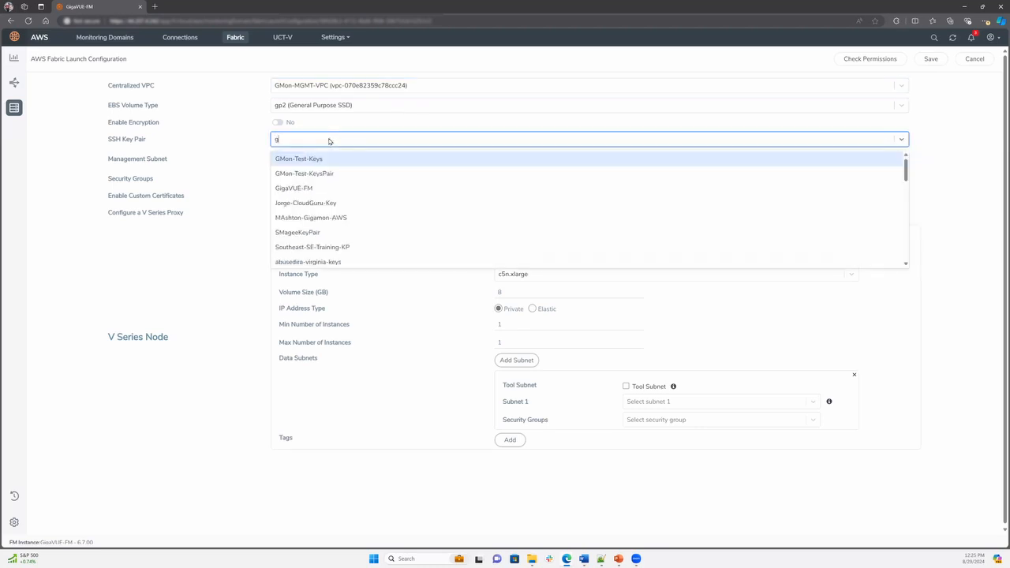
text(m)
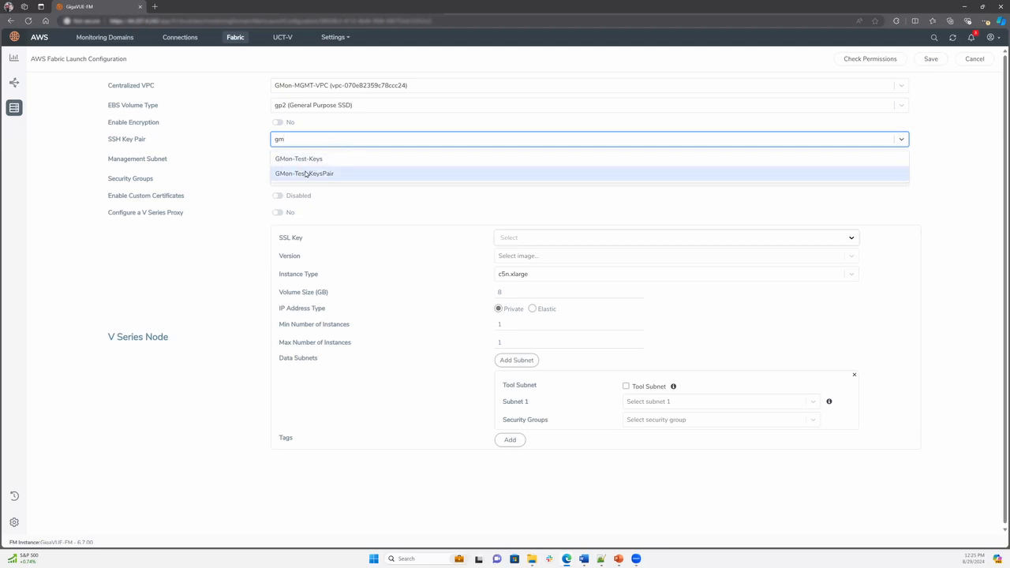
click(307, 172)
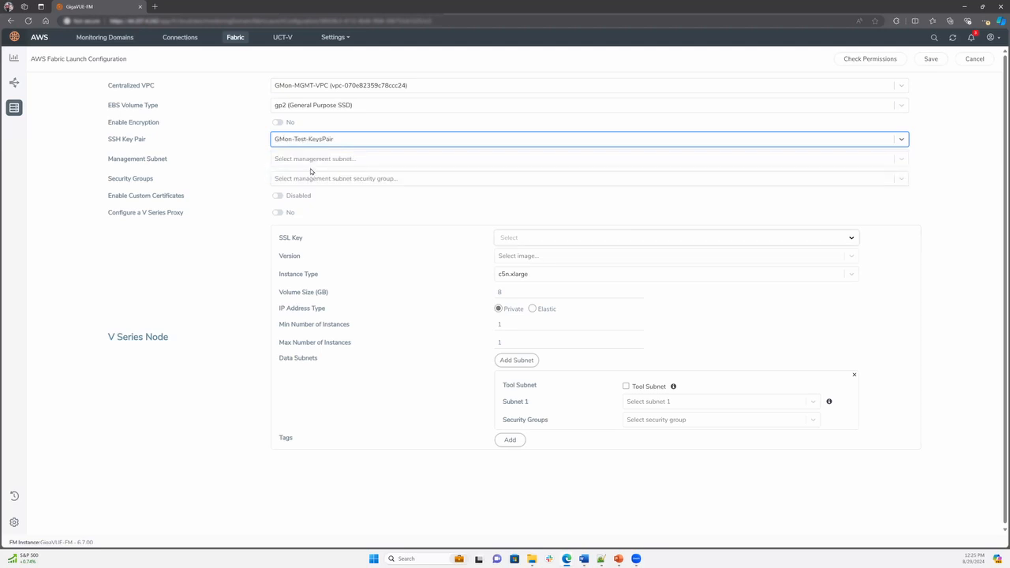
click(329, 161)
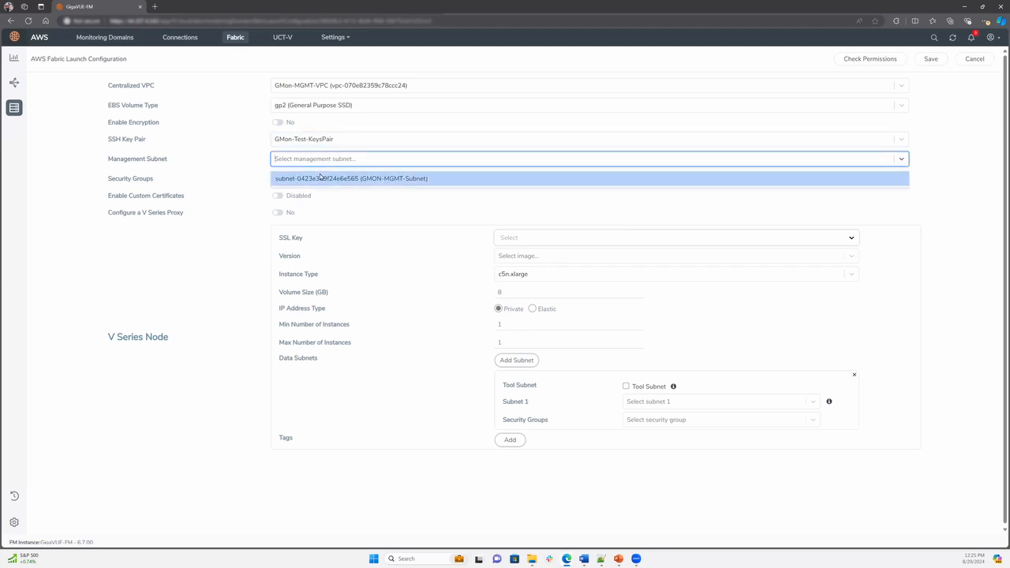
click(320, 177)
click(321, 179)
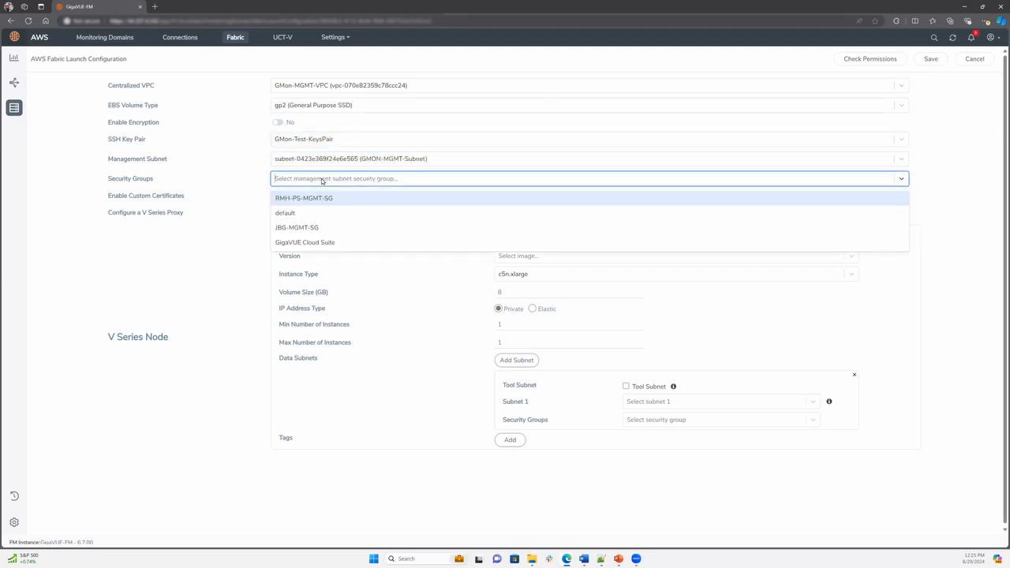
click(313, 242)
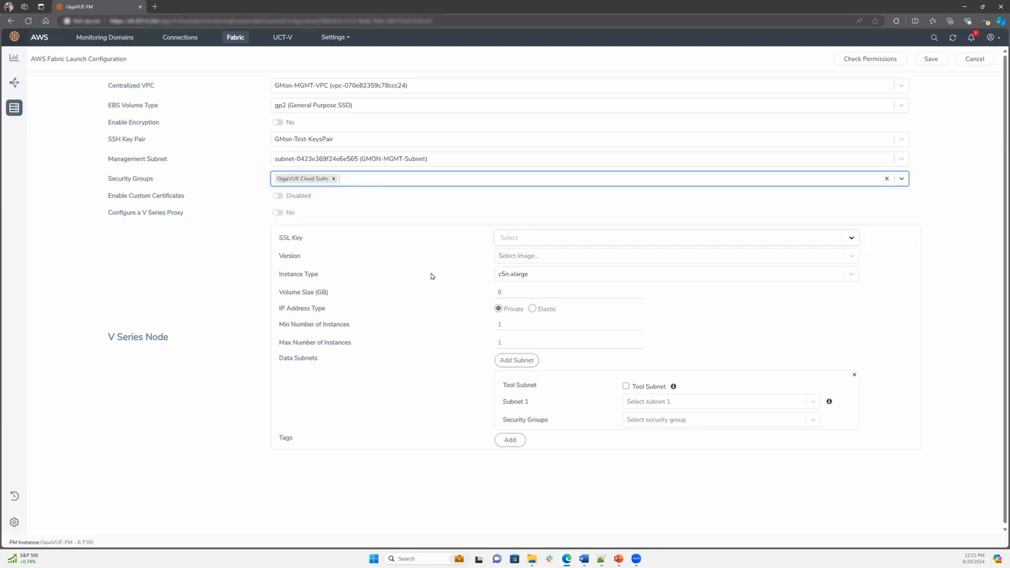
Make GMON-MGMT-Subnet a tool data subnet with the GigaVUE Cloud Suite security group
scroll(476, 295, down, 2)
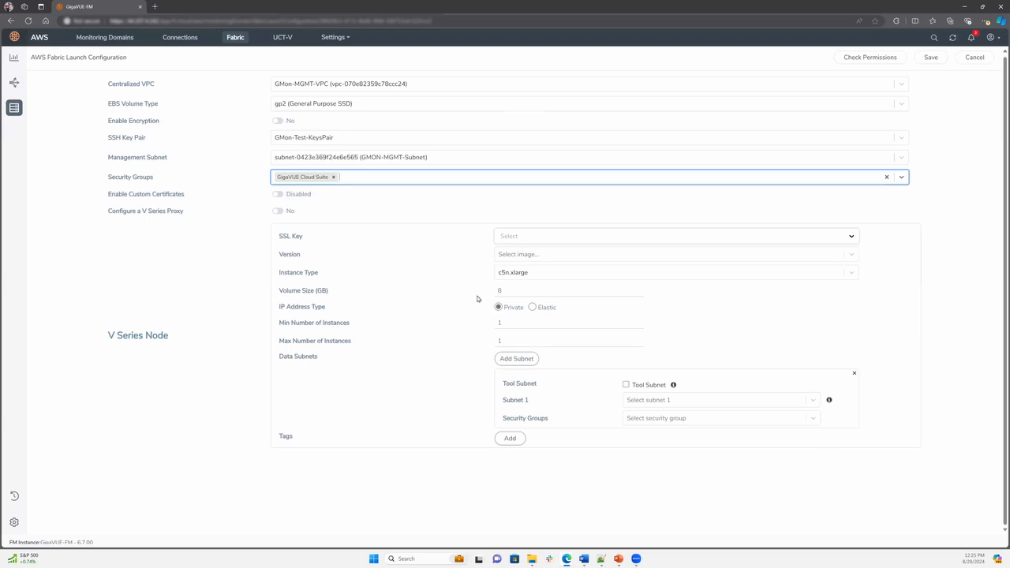
click(627, 387)
click(653, 403)
click(651, 421)
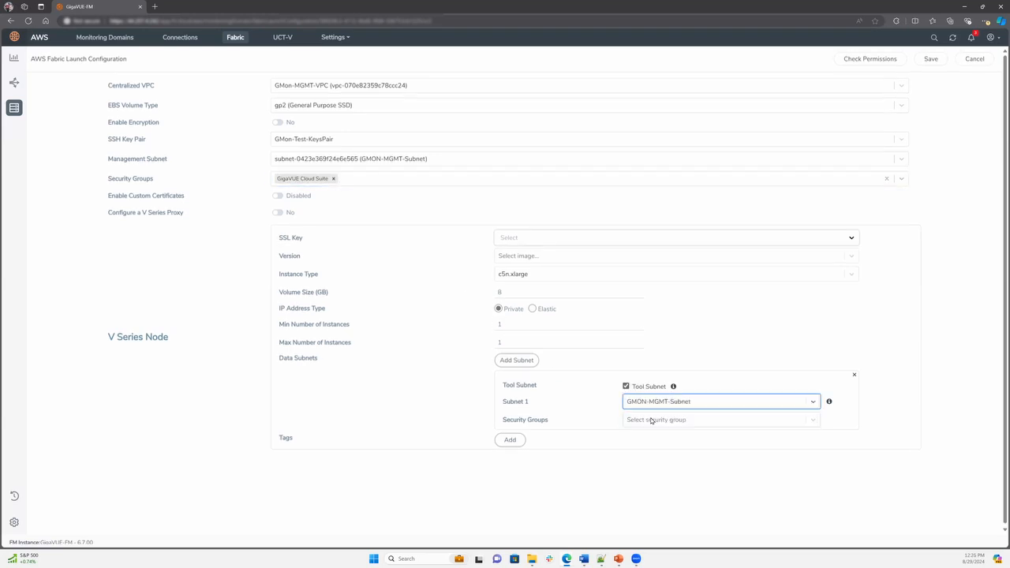
click(650, 420)
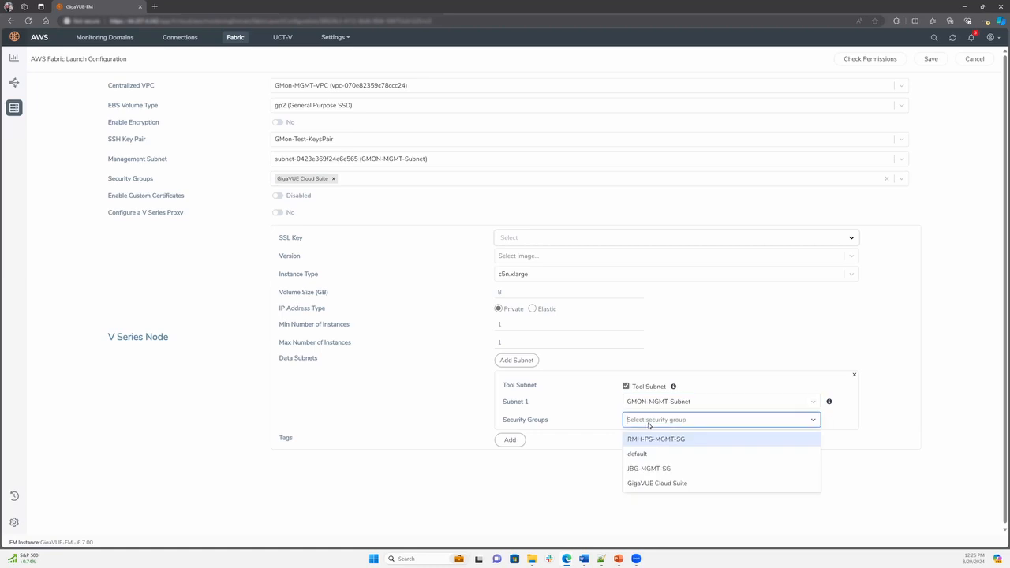
click(656, 482)
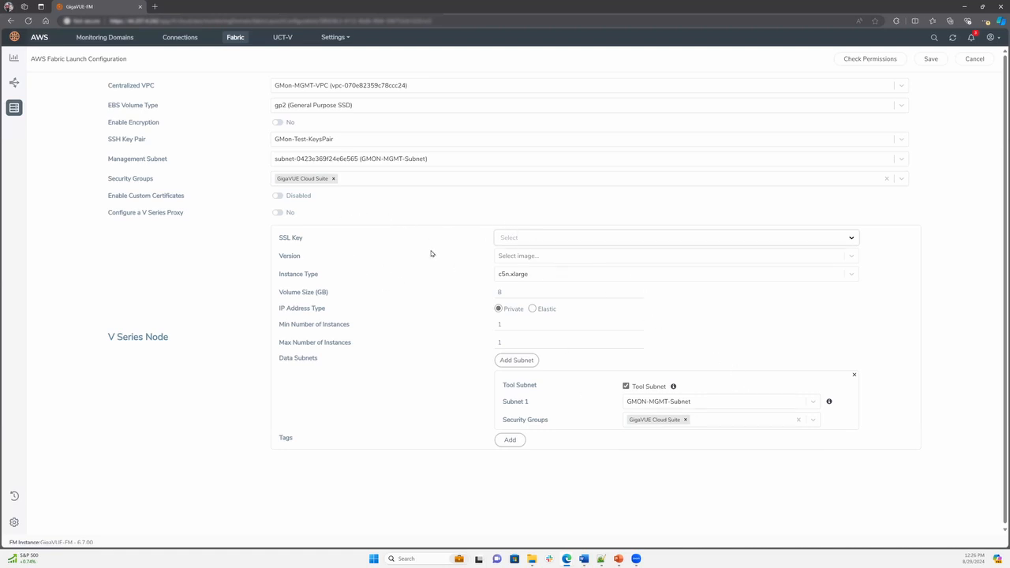
Add and then remove an empty tag row, and save the fabric launch configuration
scroll(433, 254, down, 1)
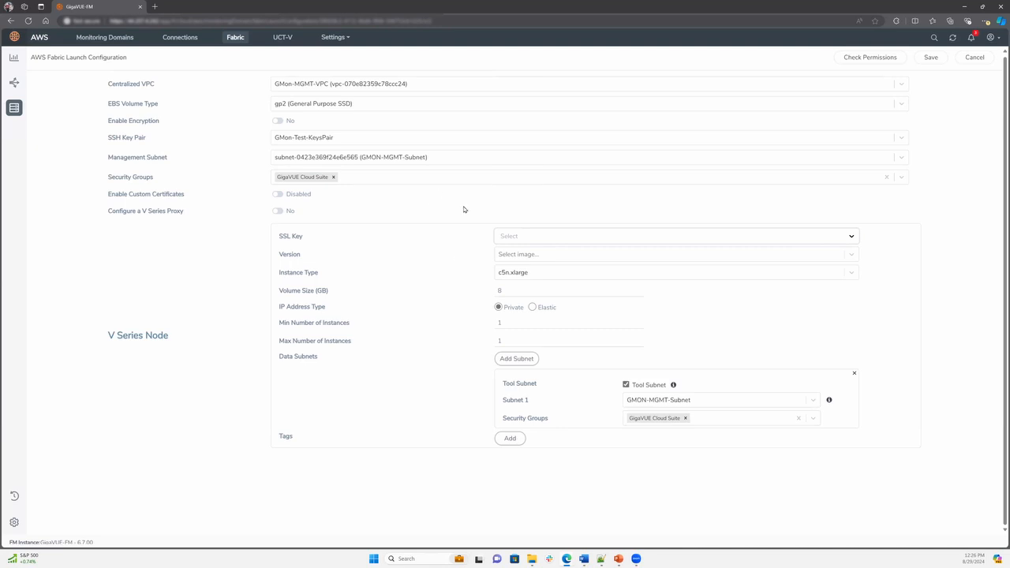
click(517, 441)
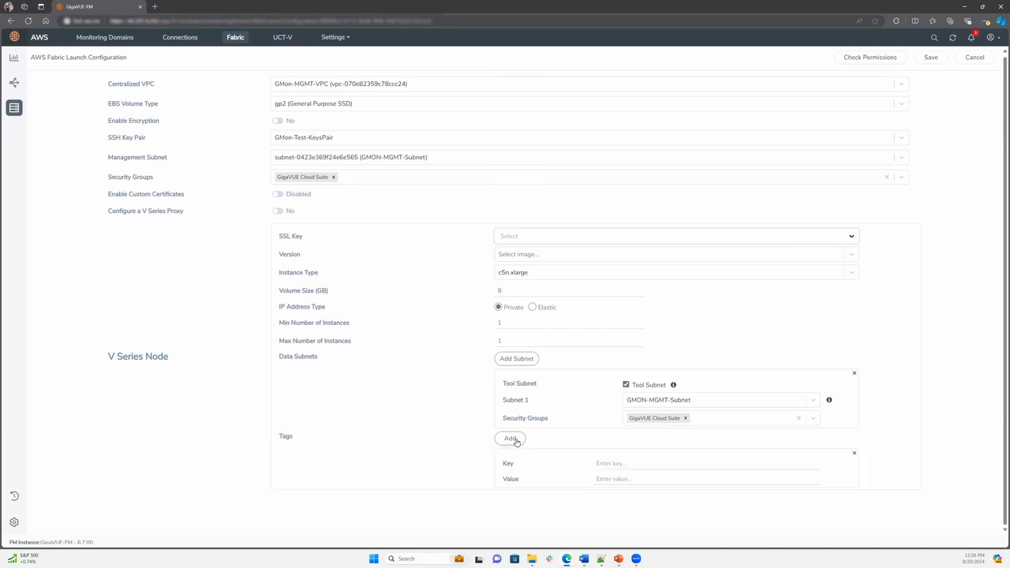
click(626, 479)
click(854, 455)
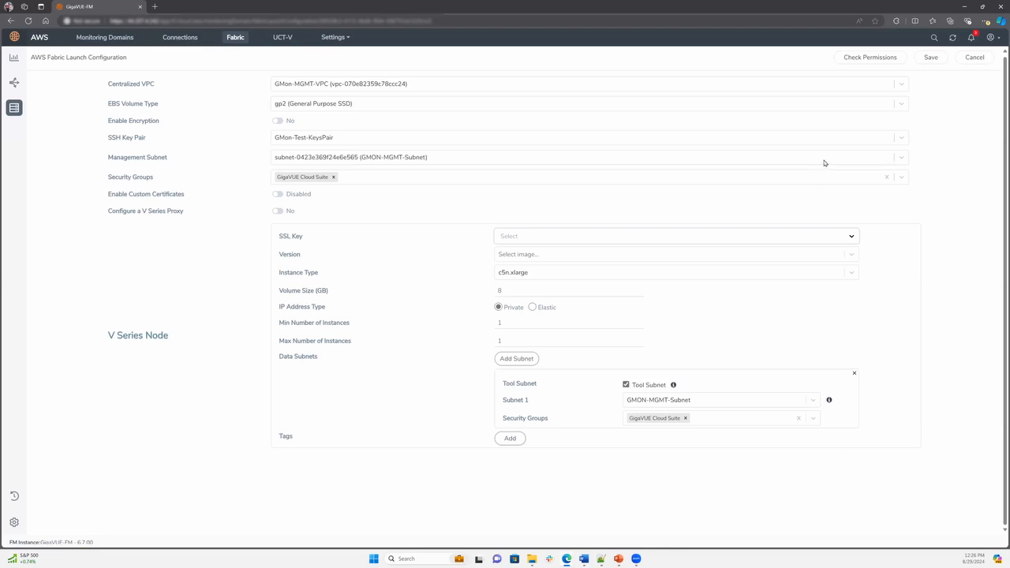
click(930, 62)
Choose the gigamon-gigavue-vseries-node 6.7.00.01 image and save to launch the V Series node
click(971, 38)
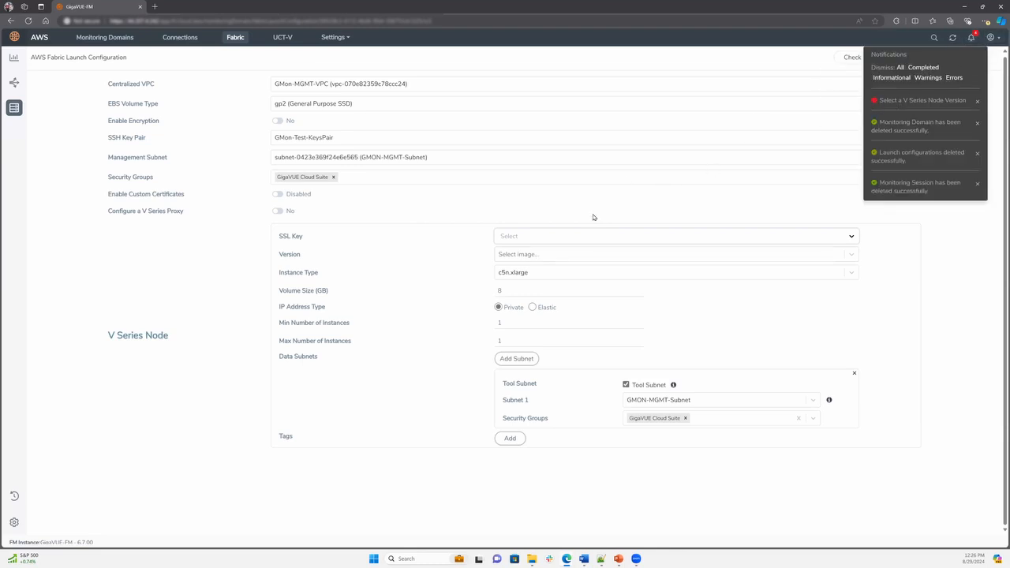
click(517, 241)
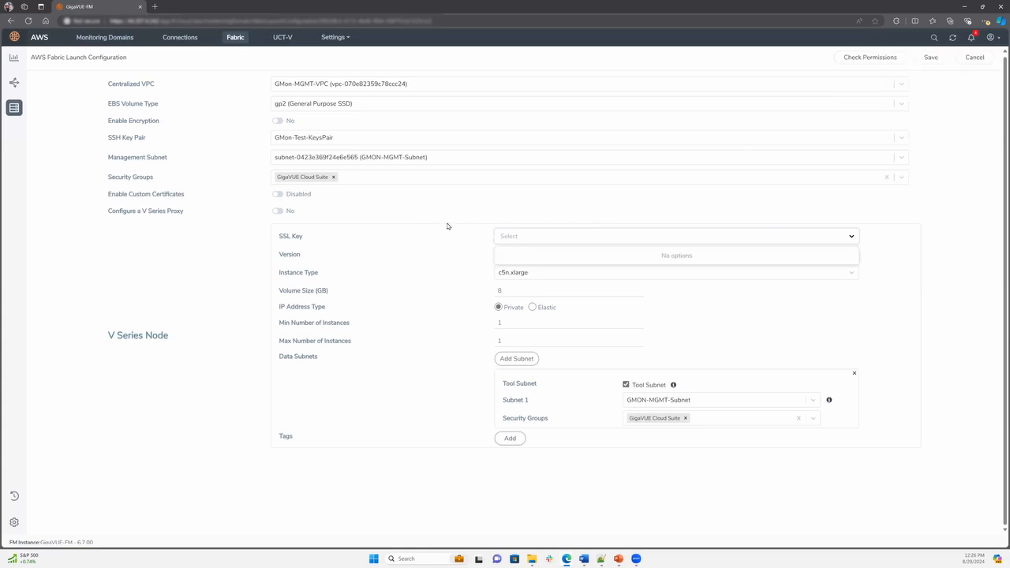
click(460, 260)
click(513, 255)
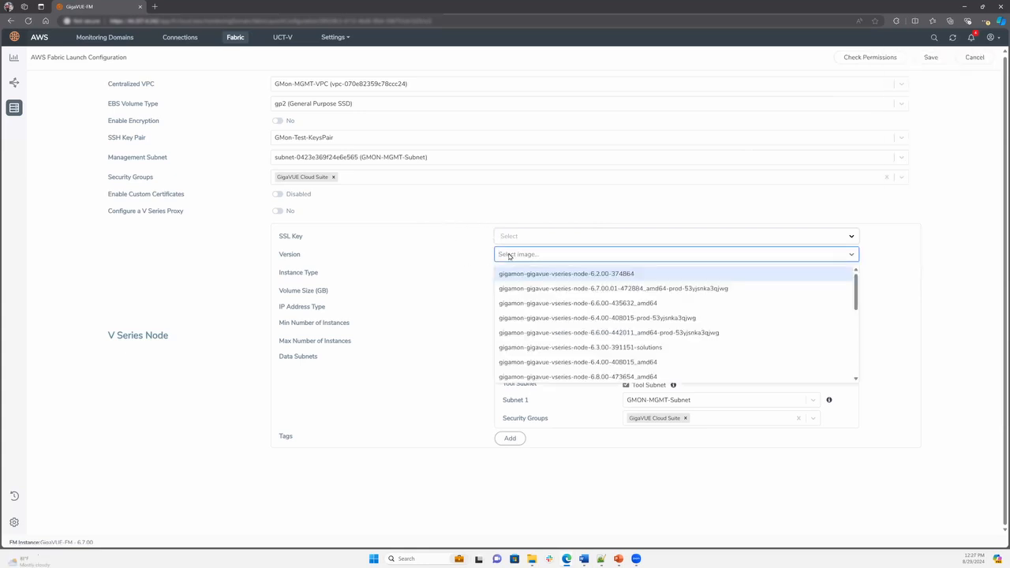
click(533, 292)
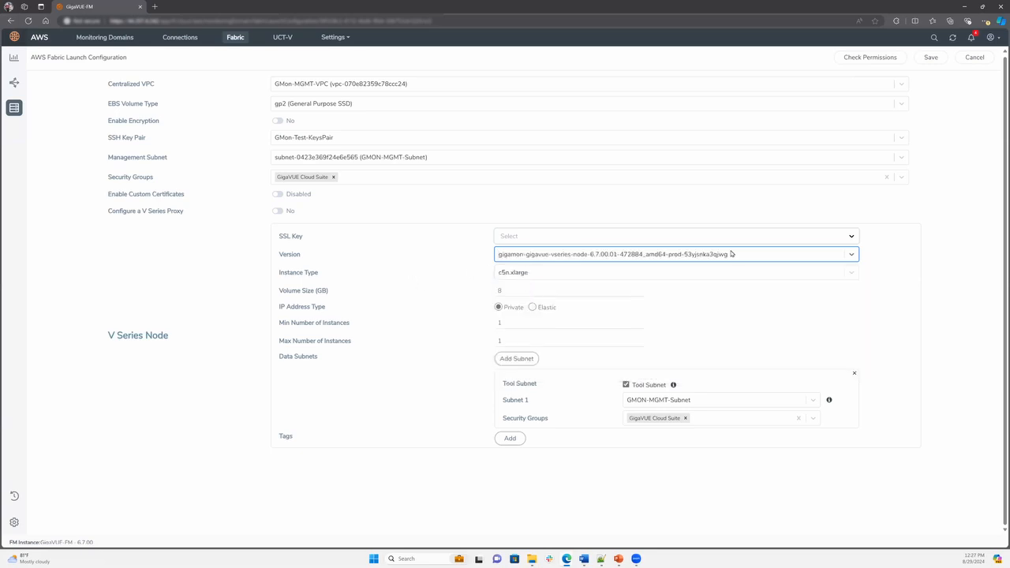
click(931, 58)
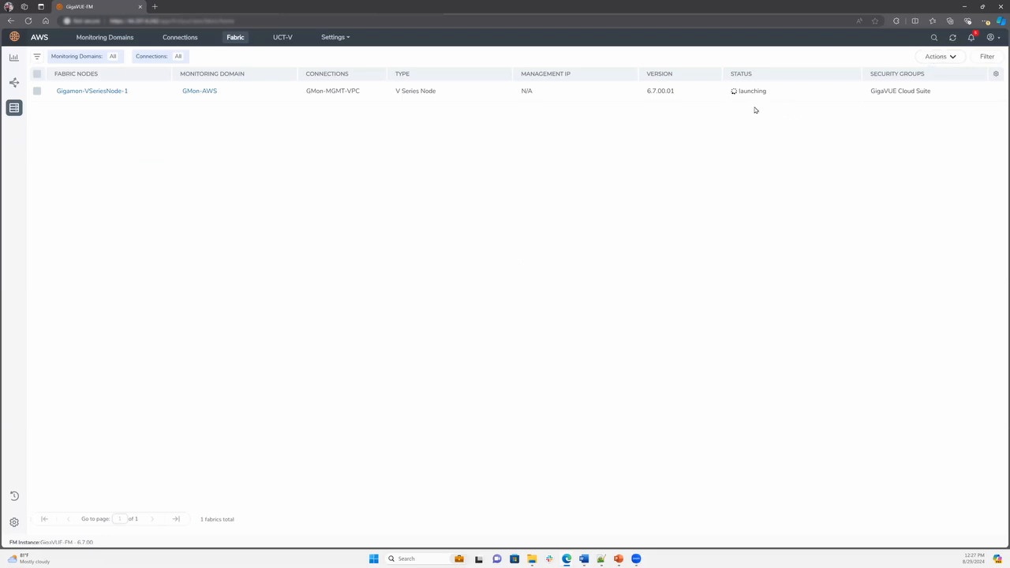
Show Gigamon-VSeriesNode-1's details and bring up the AWS logo's context menu
click(255, 100)
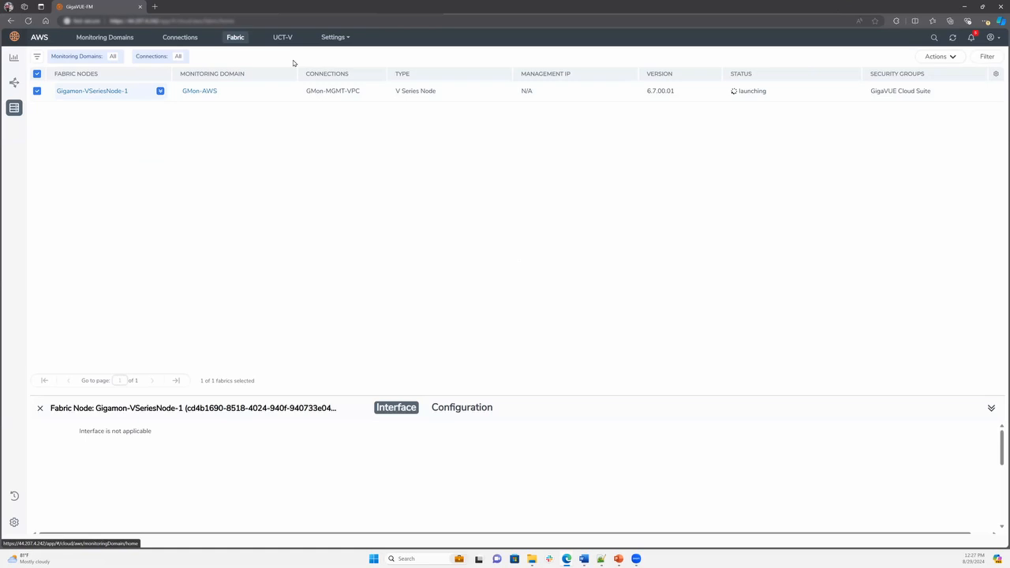
right_click(12, 36)
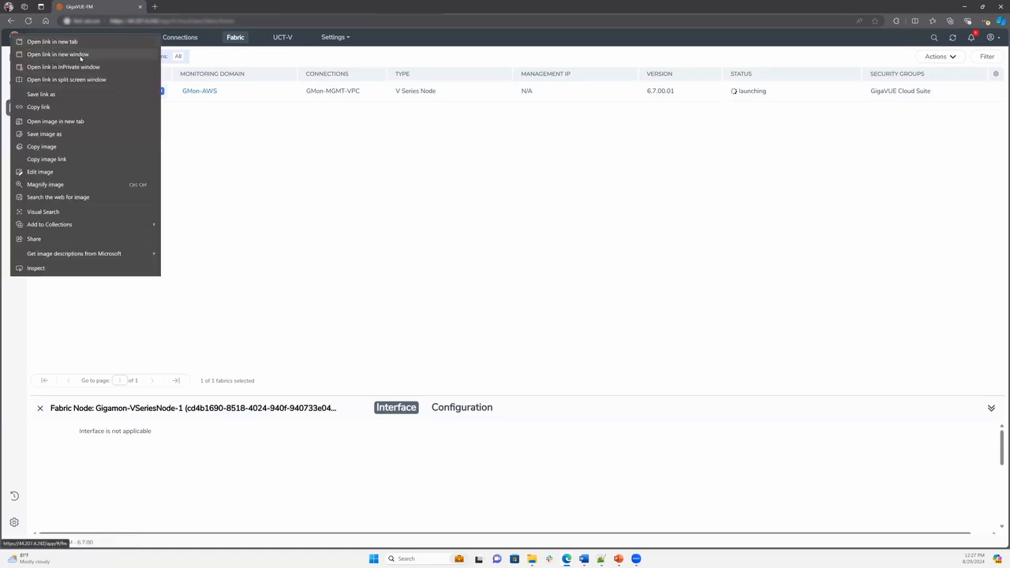
Open the GigaVUE-FM home page in a new browser tab and switch to it
click(55, 46)
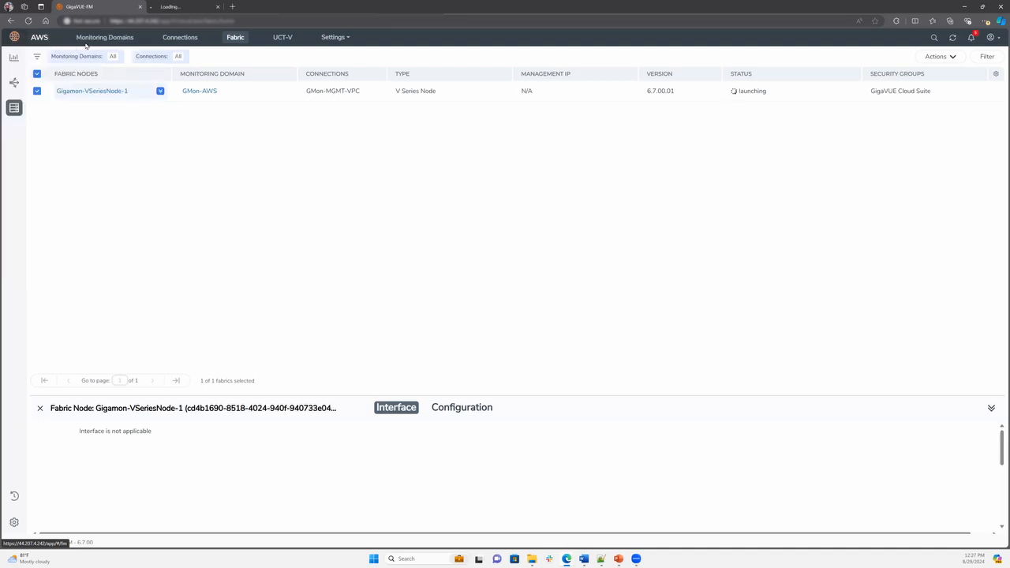
click(174, 7)
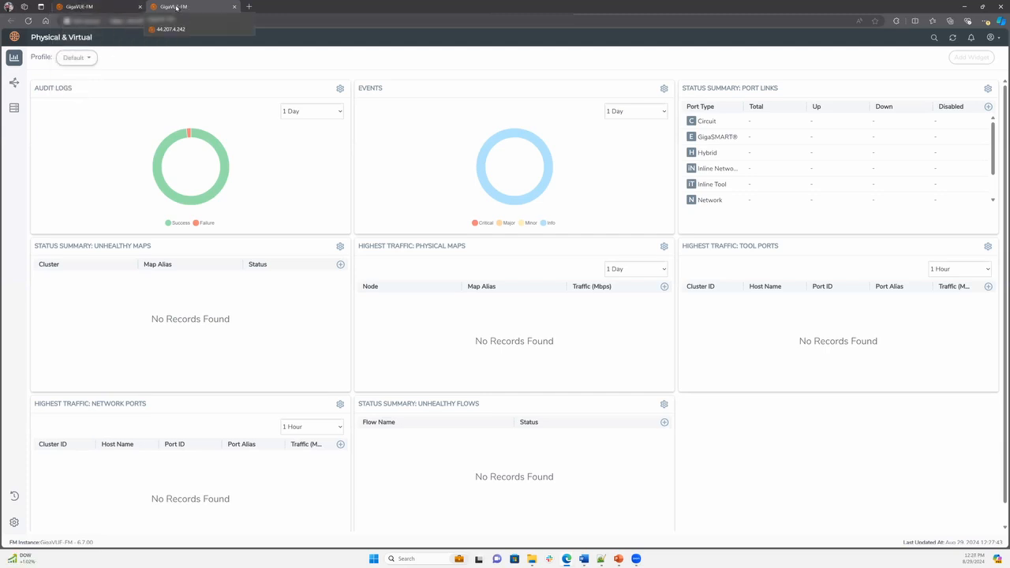
Show the VBL Active licenses page, listing the CoreVUE trial license VBL-1T-BN-CORE-TRIAL
click(14, 522)
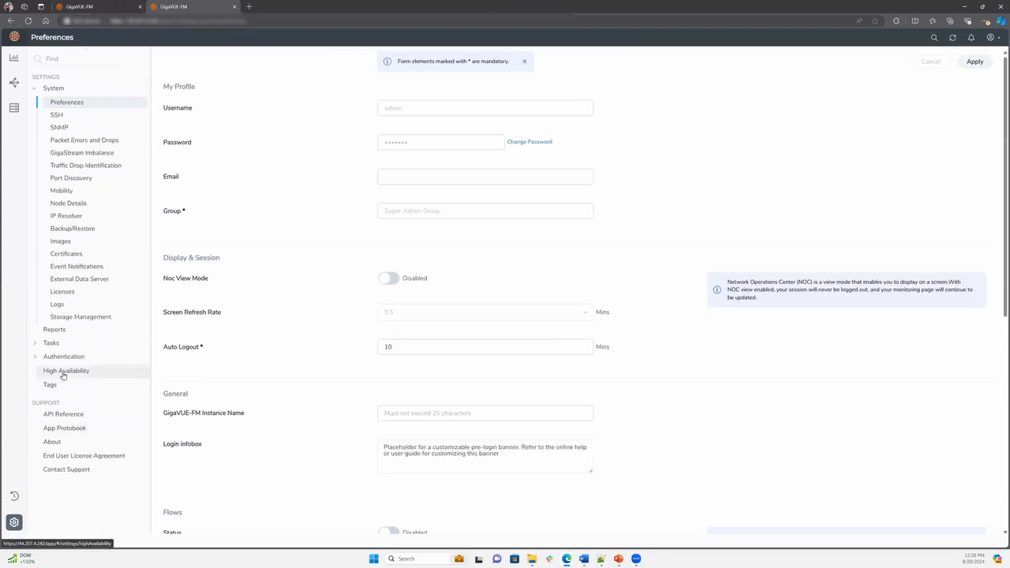
click(62, 291)
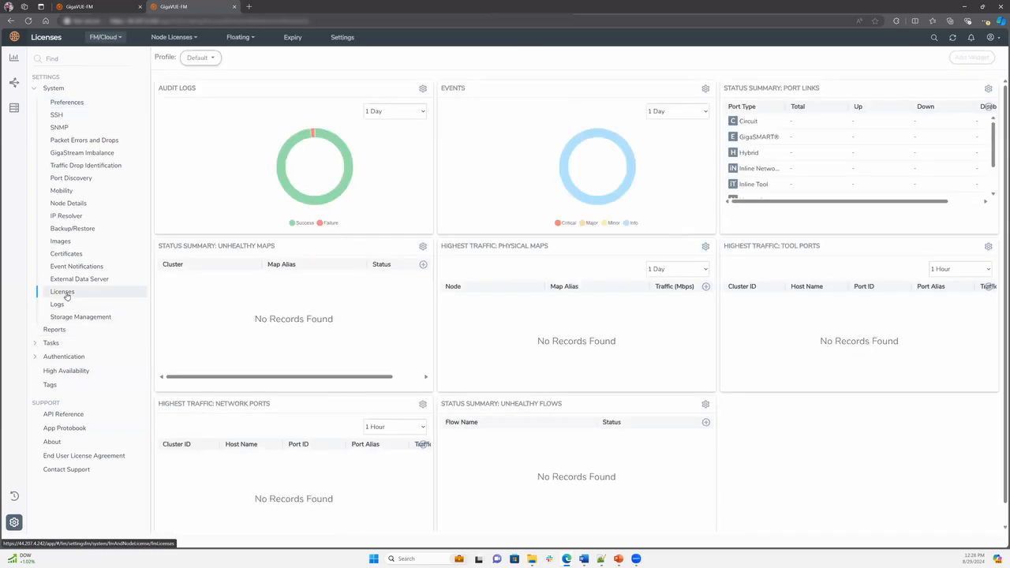
click(102, 38)
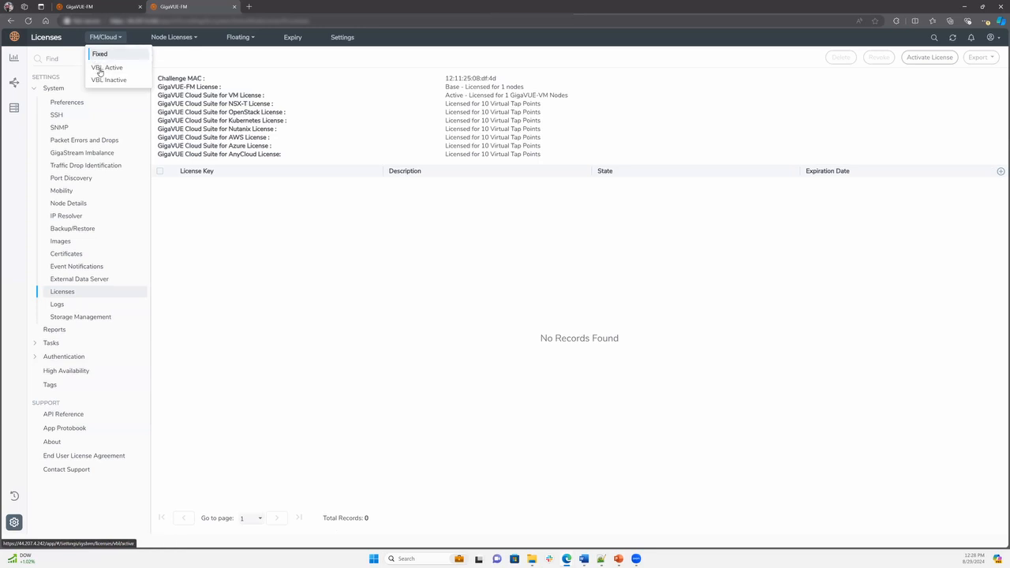
click(100, 71)
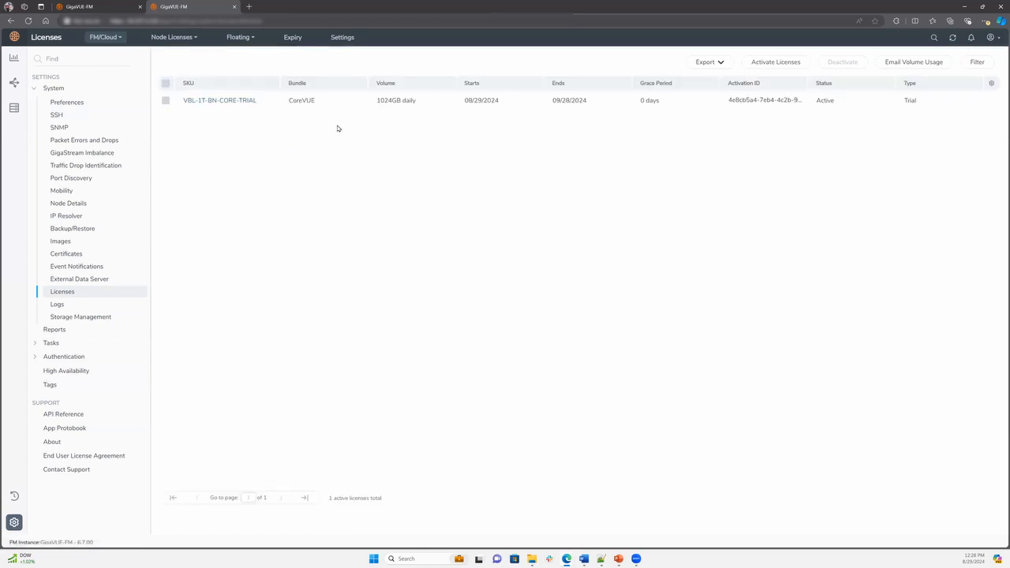
drag(181, 106, 258, 107)
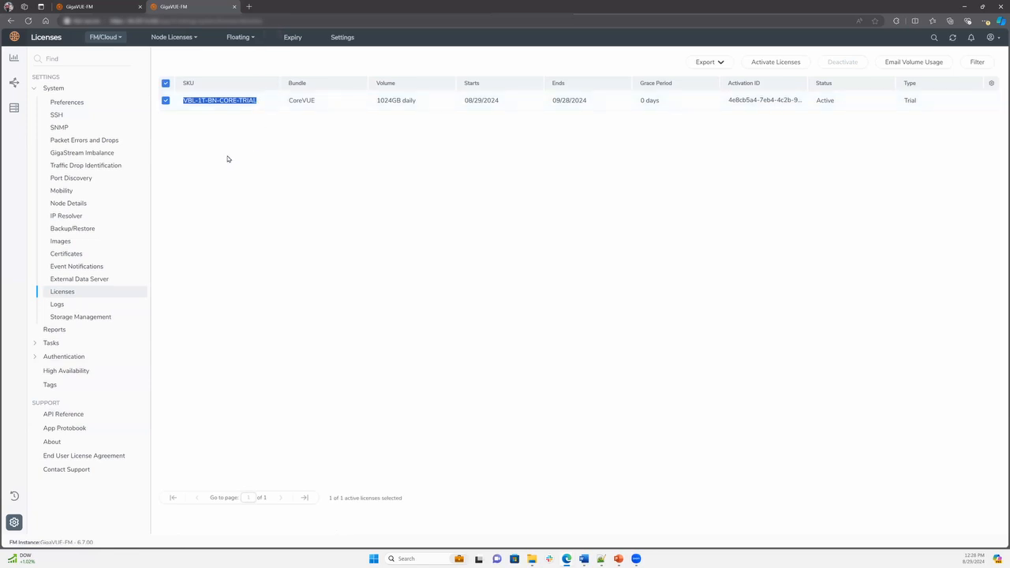
click(409, 174)
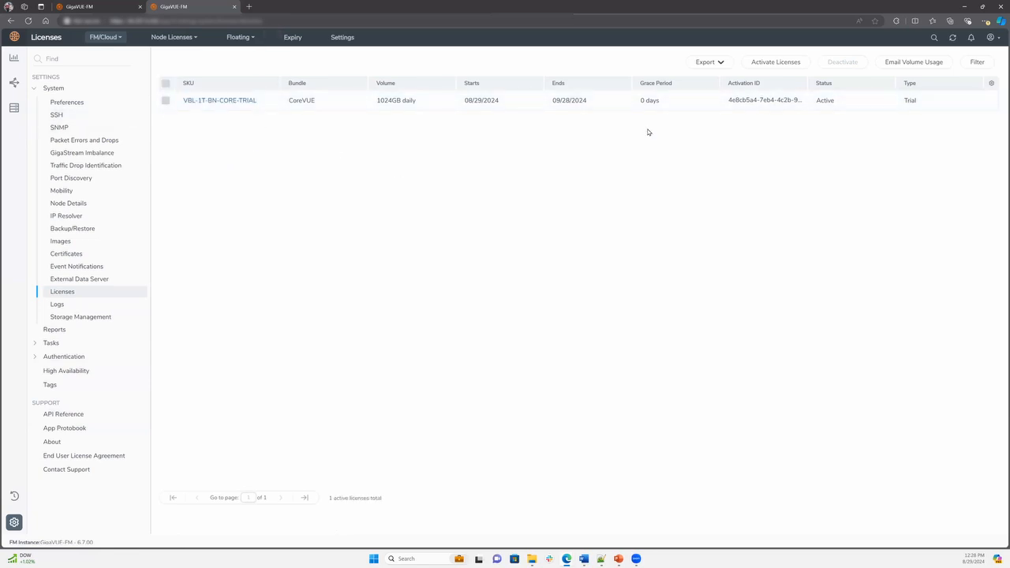
Start license activation, download the Fabric Inventory .json file, and advance to the upload step
click(775, 63)
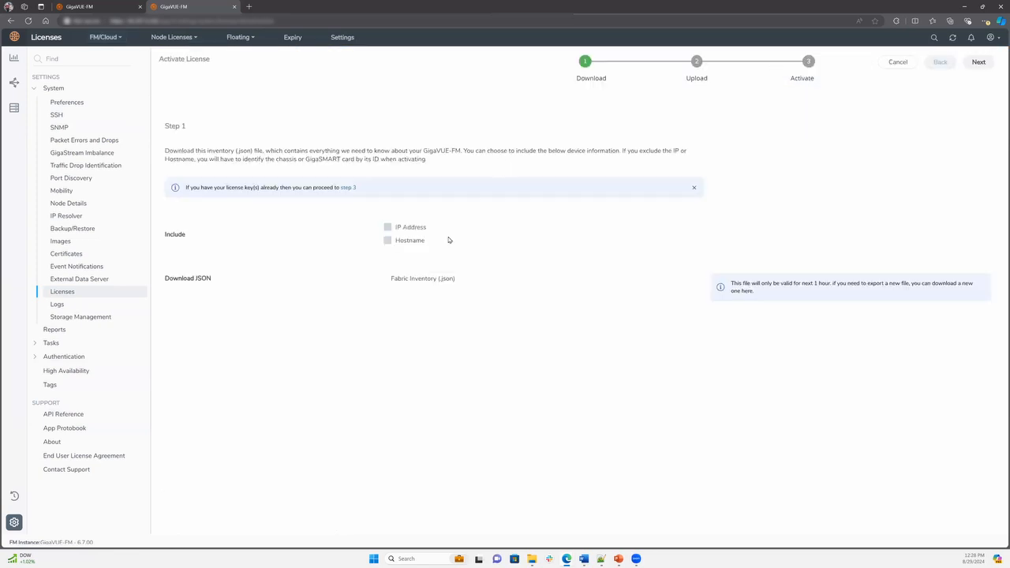
click(420, 281)
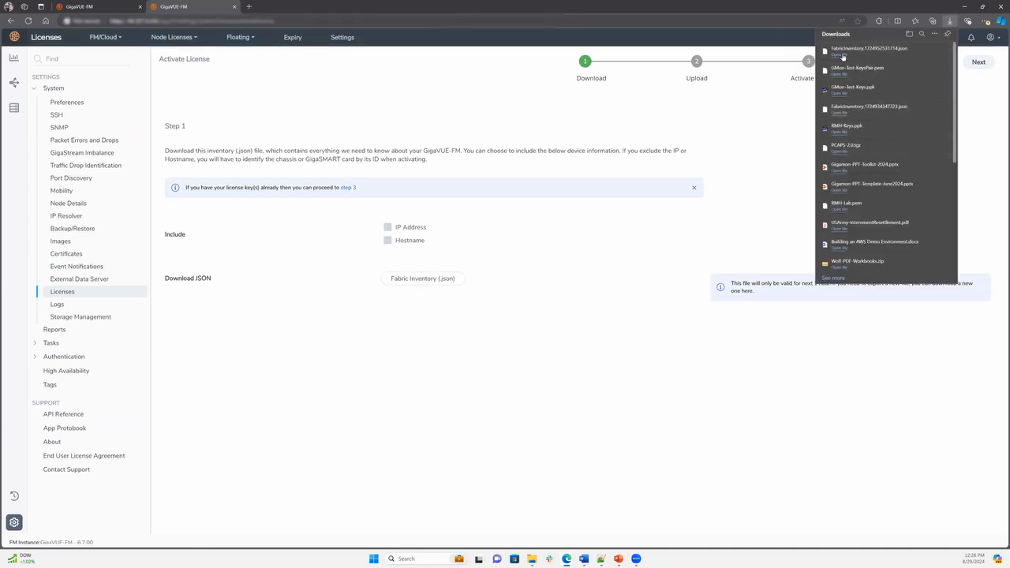
click(784, 108)
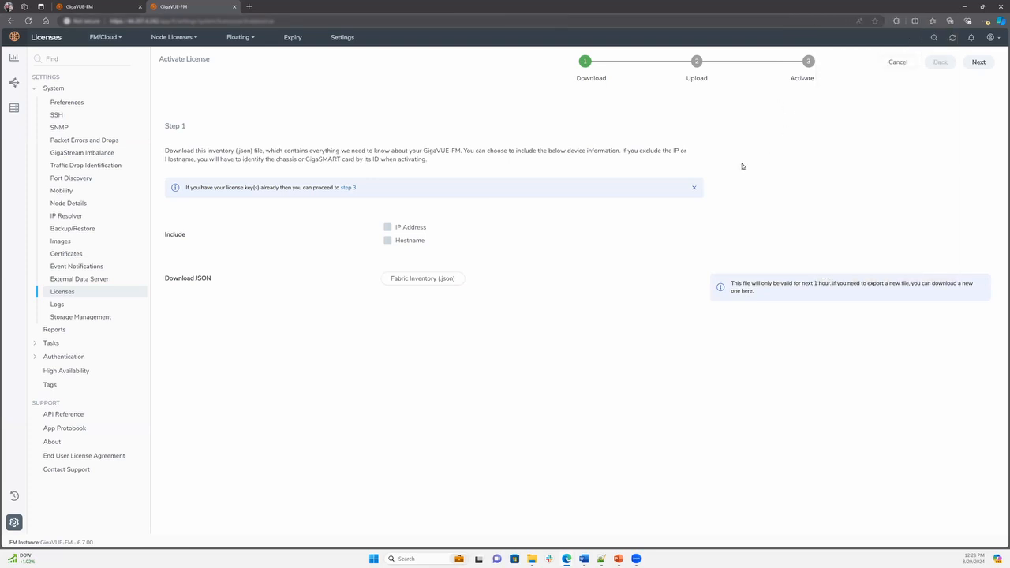
click(976, 68)
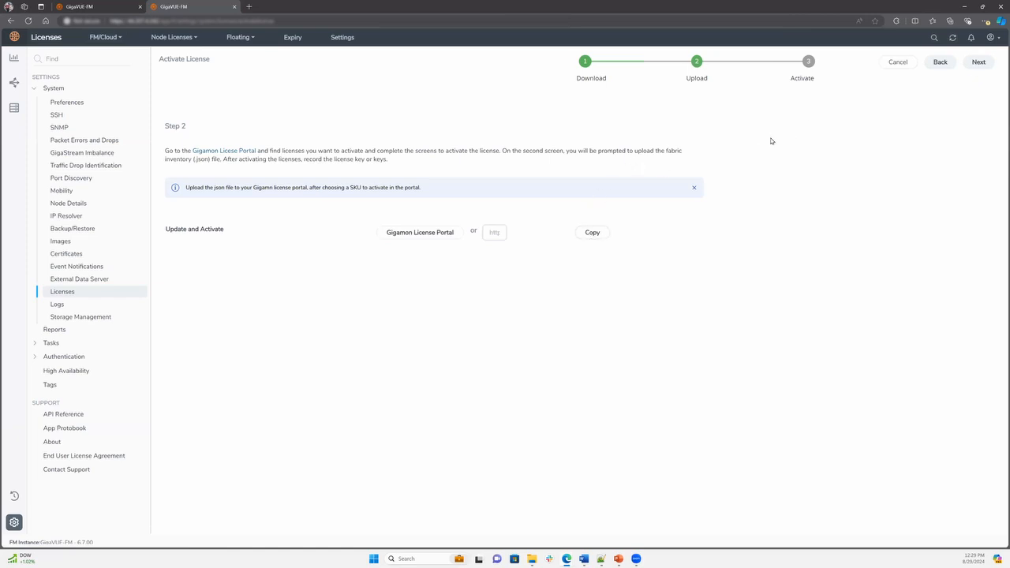
click(978, 63)
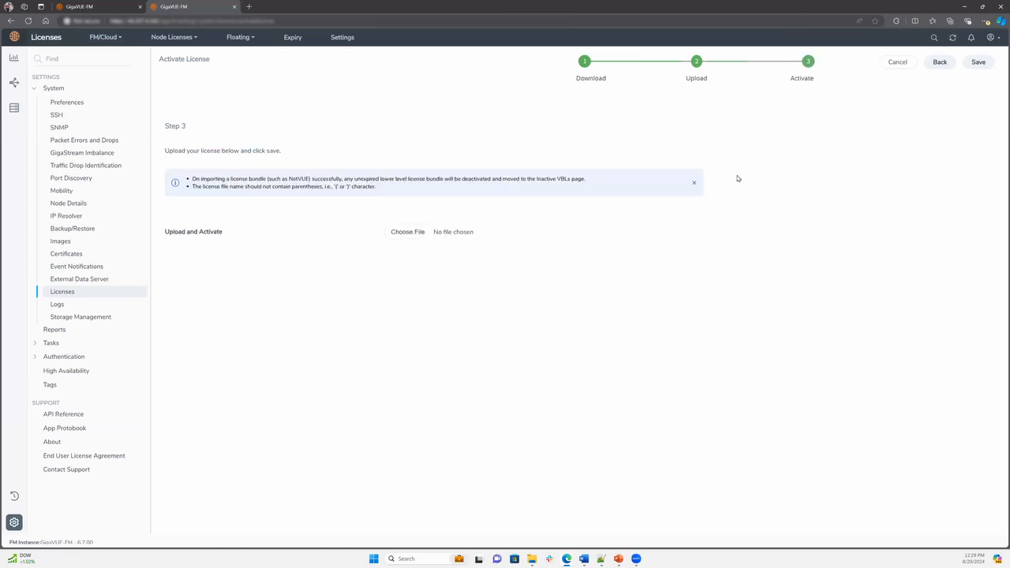
Upload the Gigamon .lic file from Downloads for activation, which is rejected as invalid
click(403, 236)
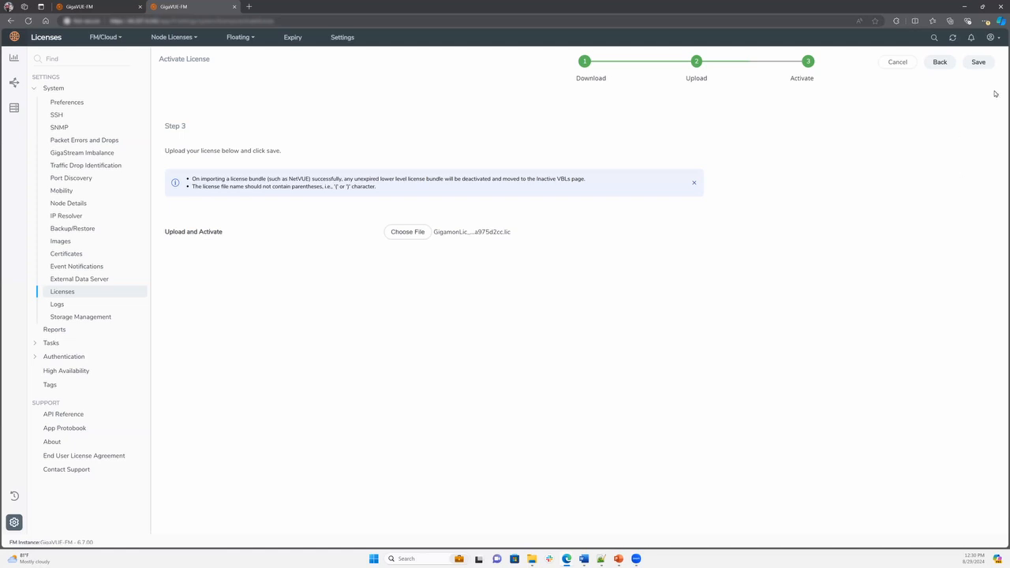
click(976, 66)
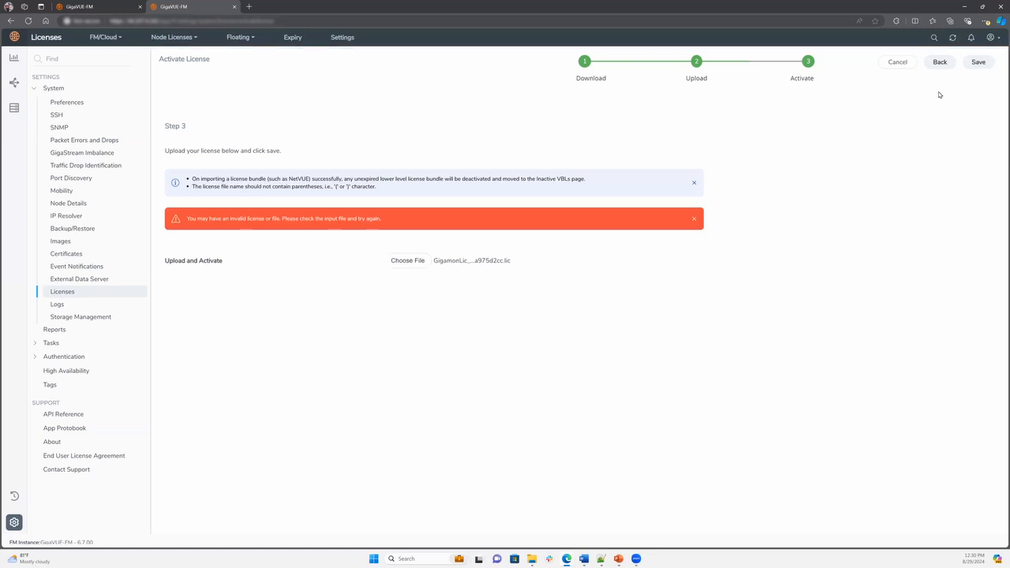
Upload a different .lic file, activating the NetVUE trial VBL-50T-BN-NV at 51200GB daily
click(940, 62)
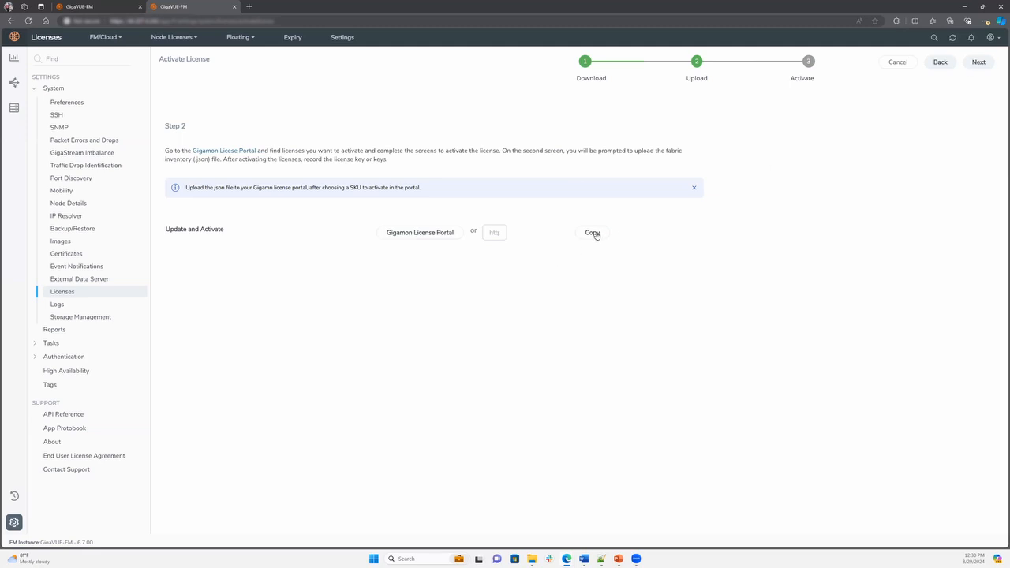
click(977, 62)
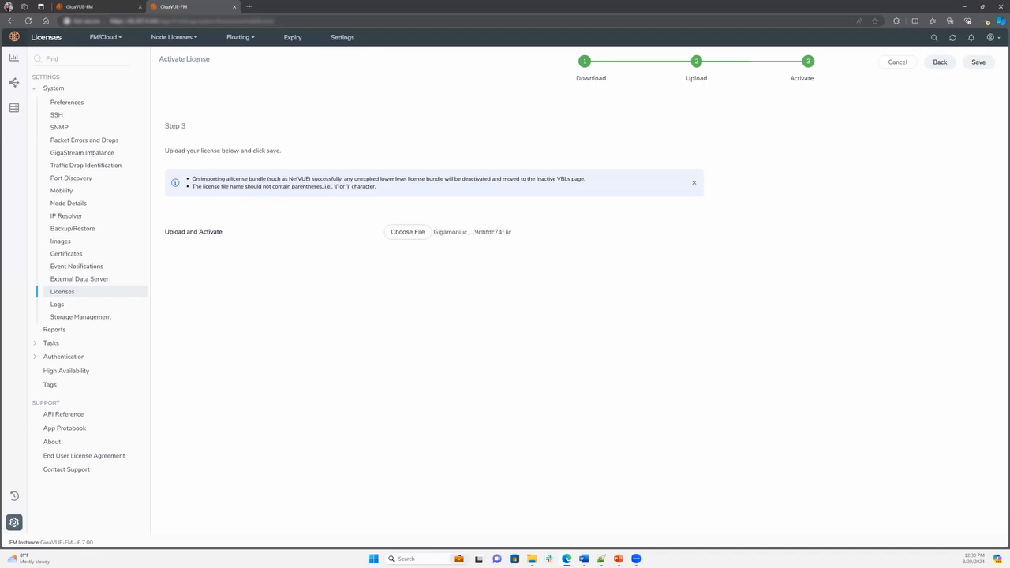
click(977, 61)
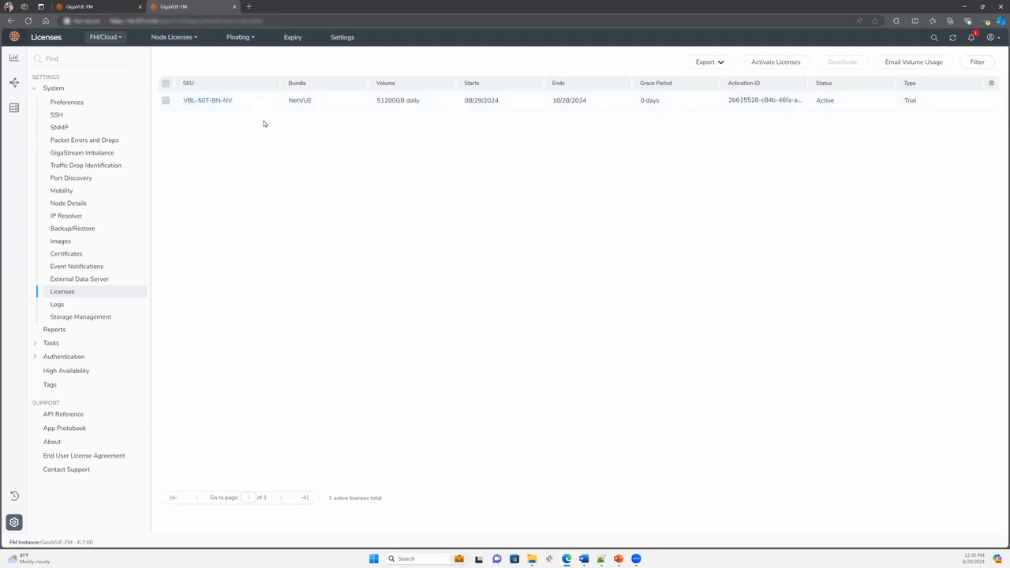
Highlight the NetVUE license SKU and Trial type, then close the second GigaVUE-FM tab
drag(182, 104, 248, 103)
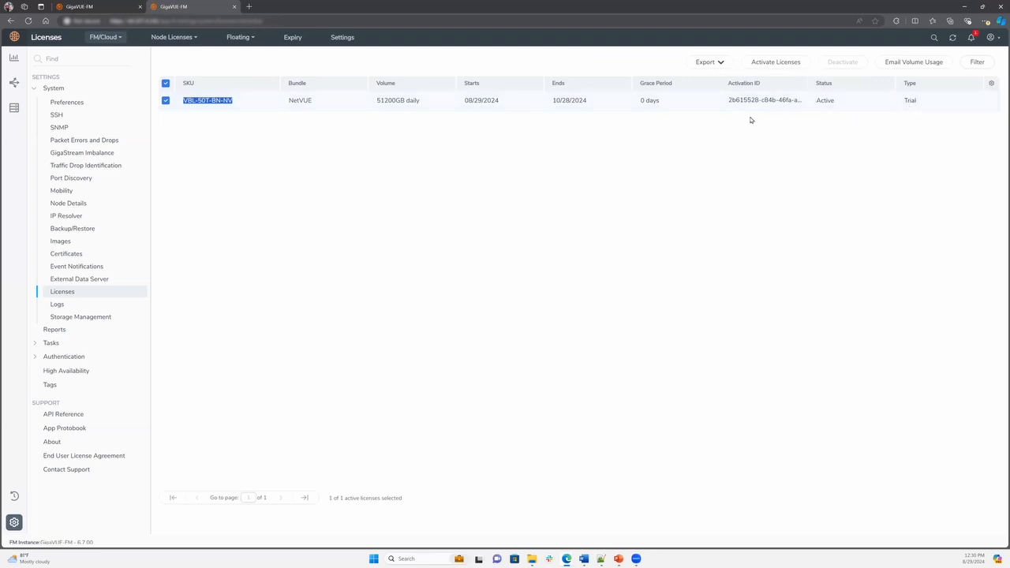
double_click(911, 101)
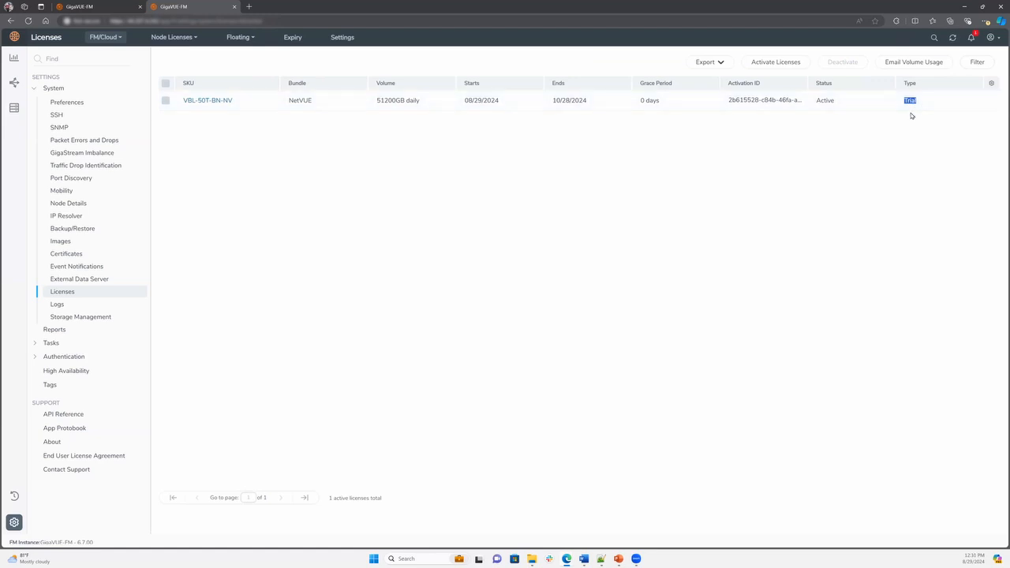
click(233, 7)
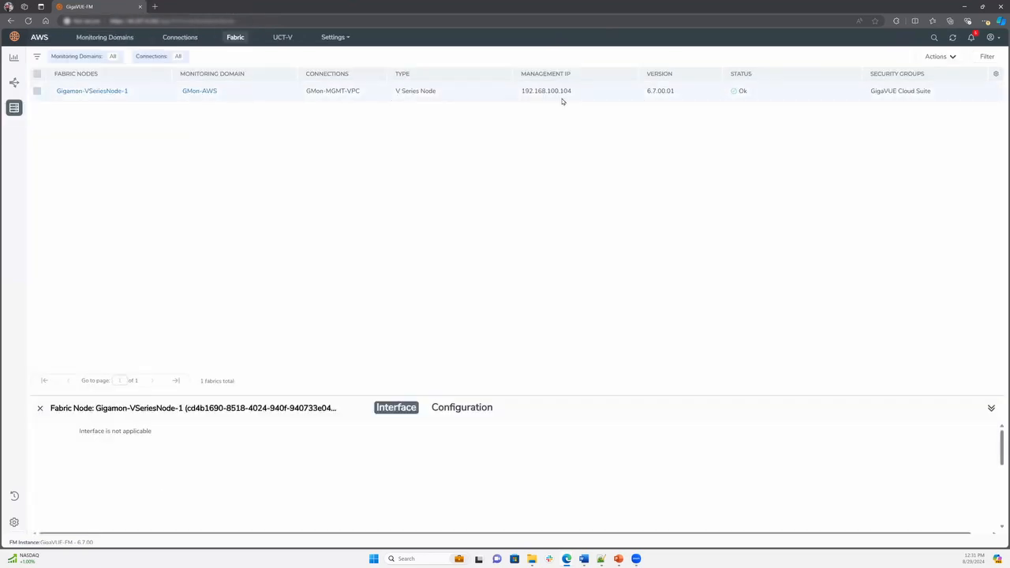
Highlight the node's management IP 192.168.100.104 and open the Traffic navigation list
drag(519, 93, 574, 92)
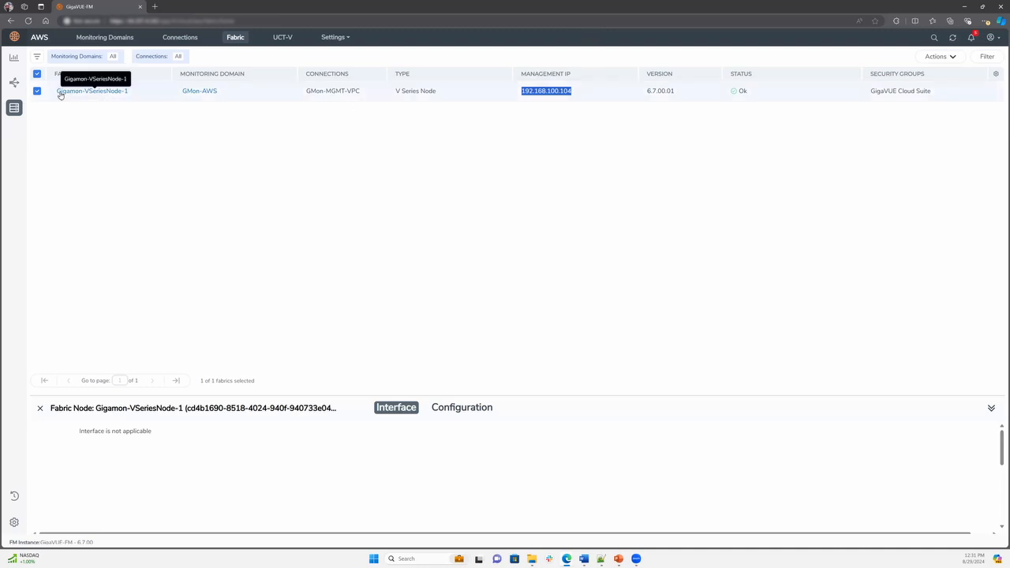
click(15, 84)
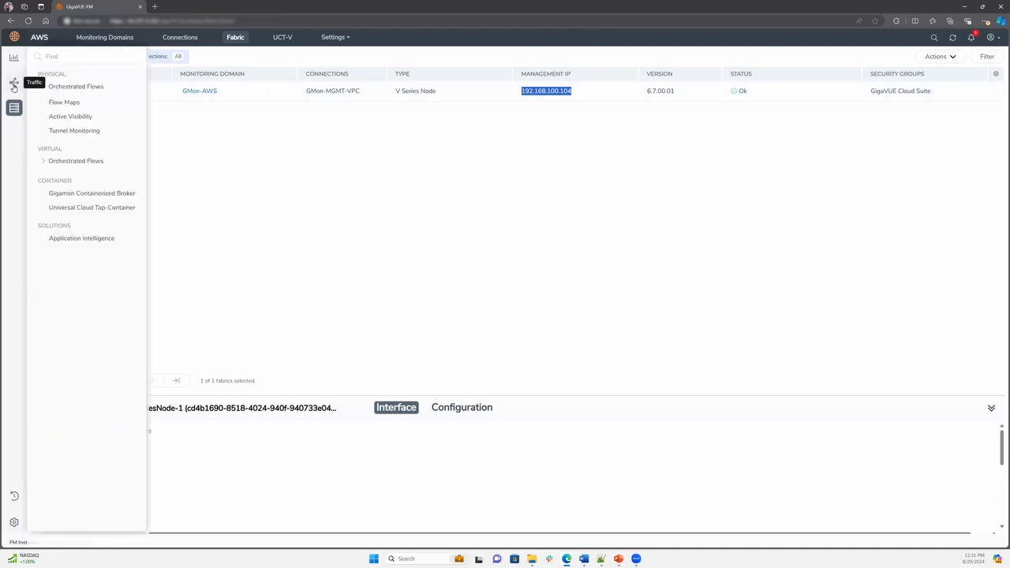
Start a new monitoring session from the AWS monitoring sessions page
click(45, 162)
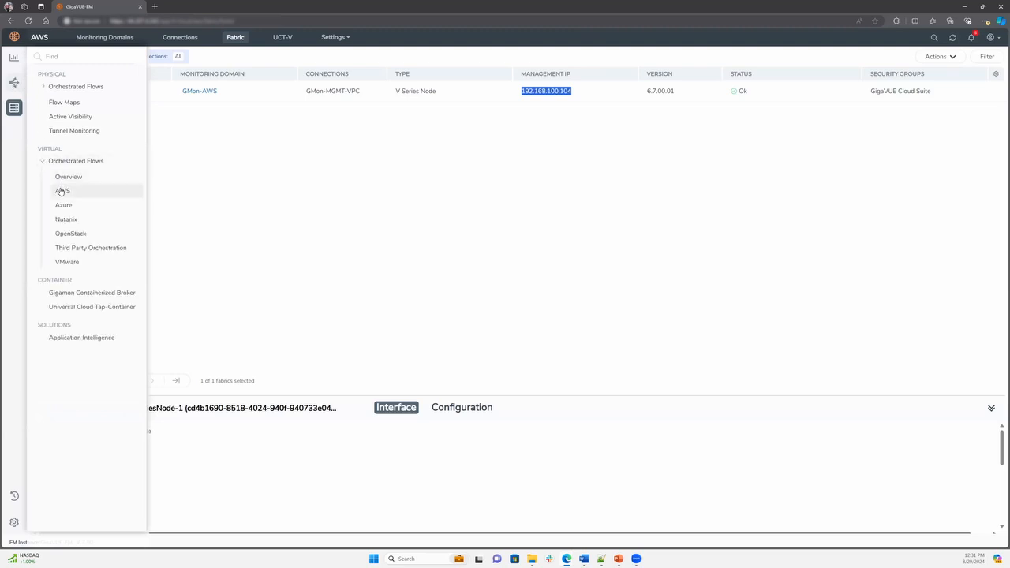
click(59, 191)
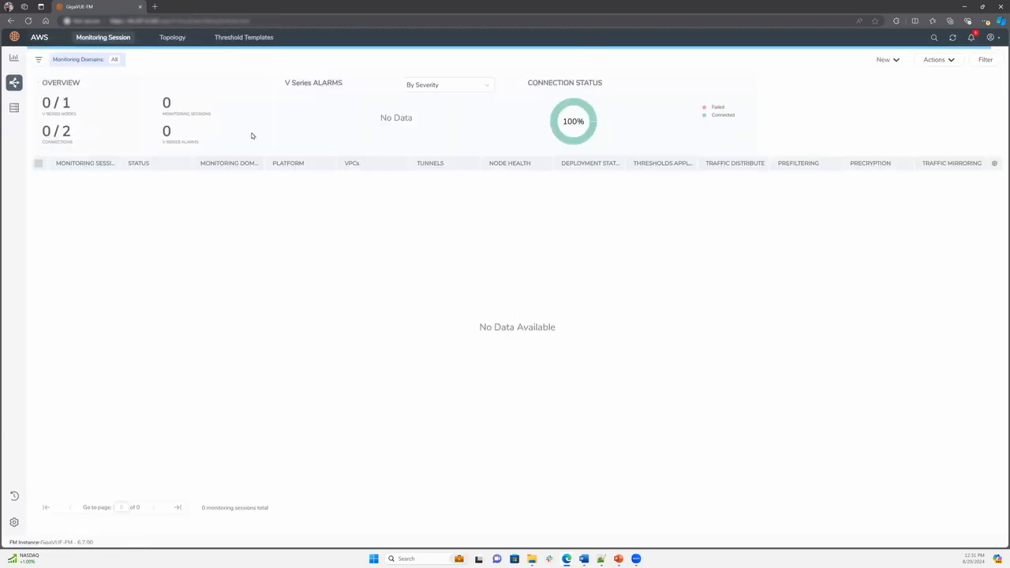
click(881, 63)
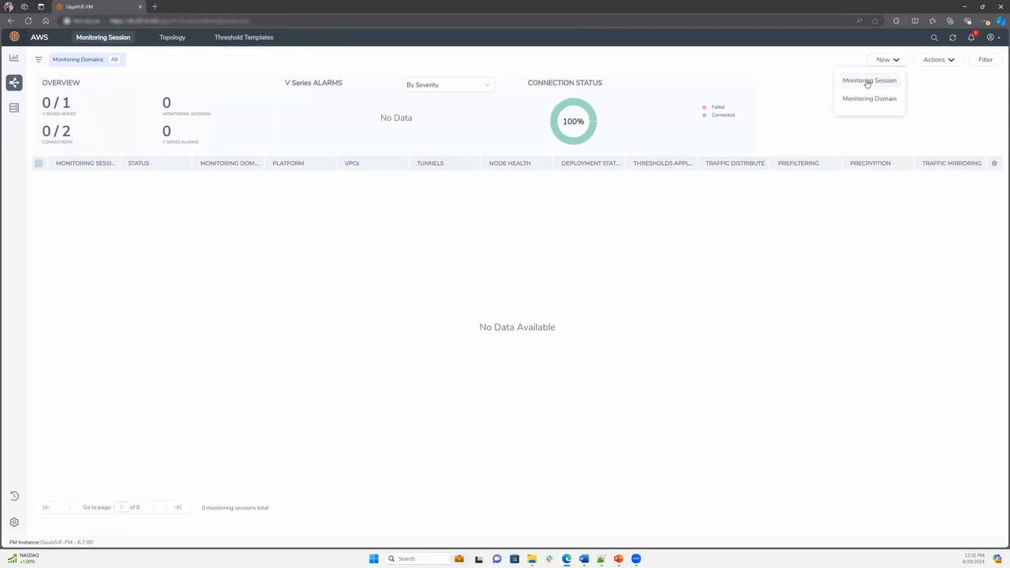
click(868, 80)
Name the session GMon-Viz with domain GMon-AWS and connection GMON-Prod-VPC, then continue
click(342, 116)
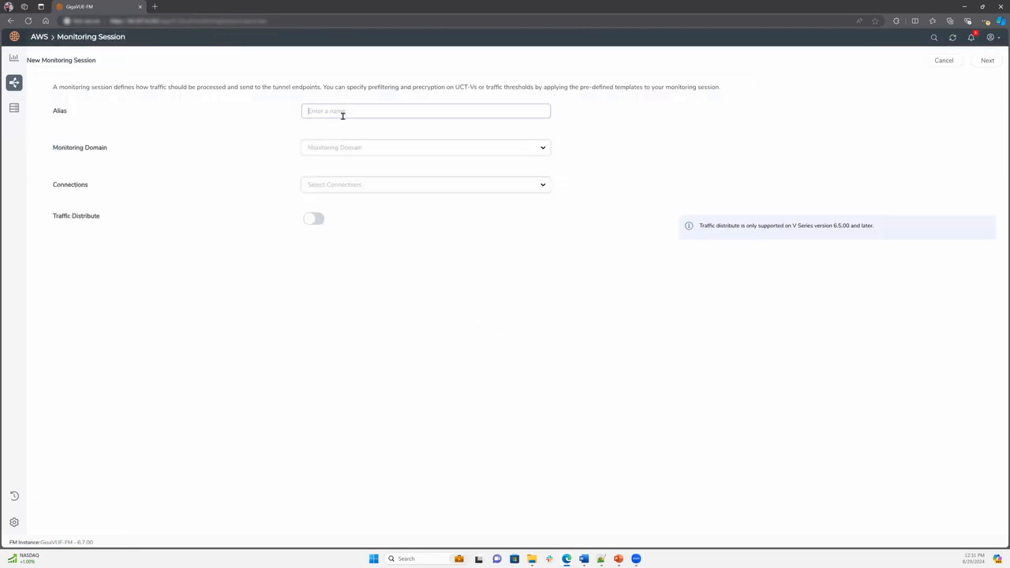
text(GMon-Viz)
click(354, 150)
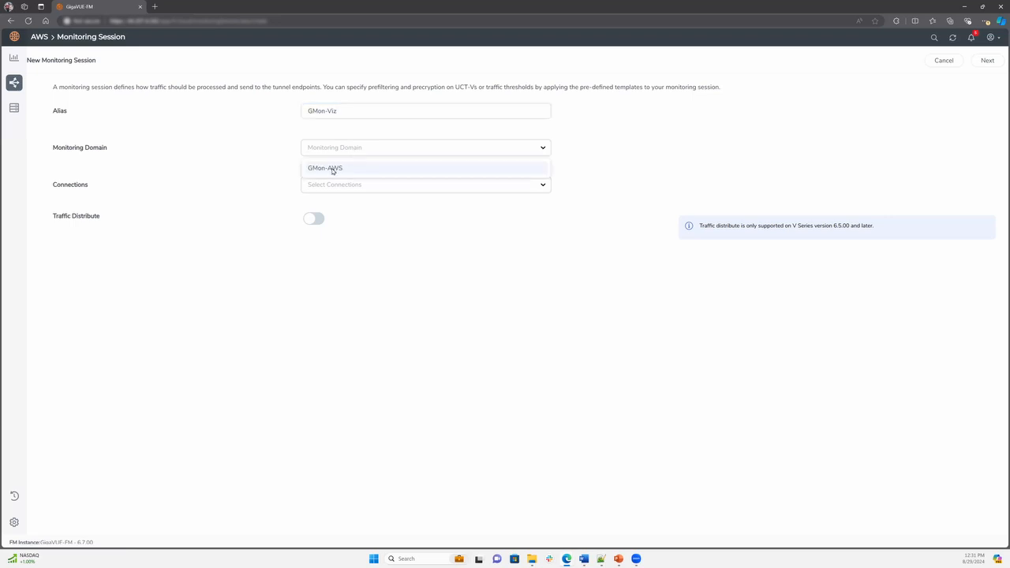
click(334, 168)
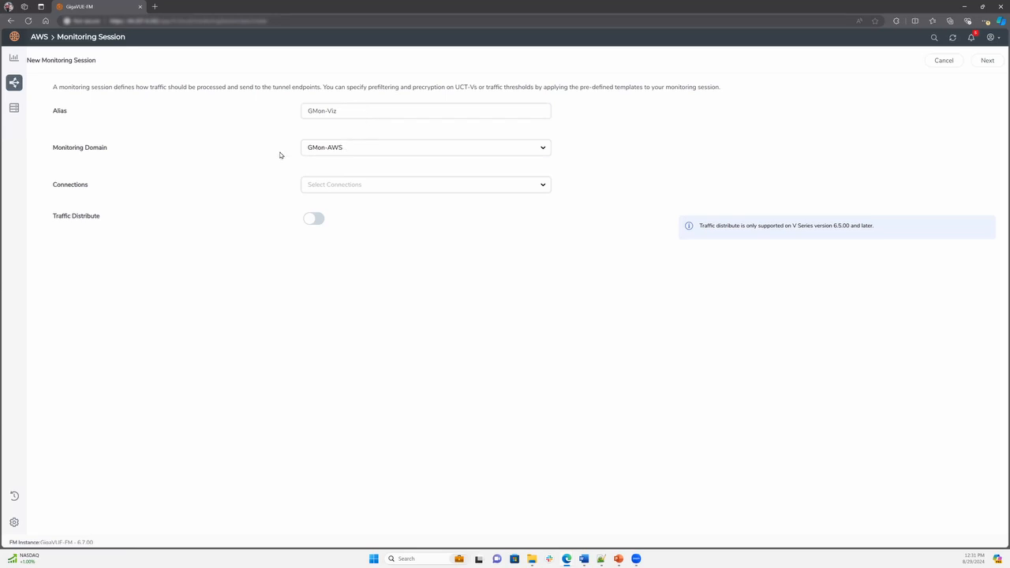
click(327, 187)
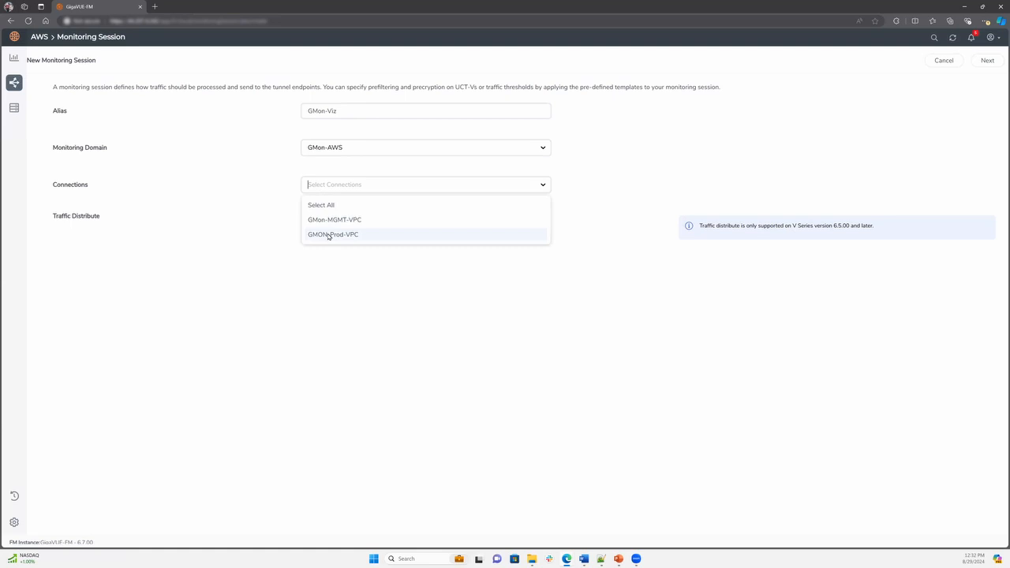
click(328, 235)
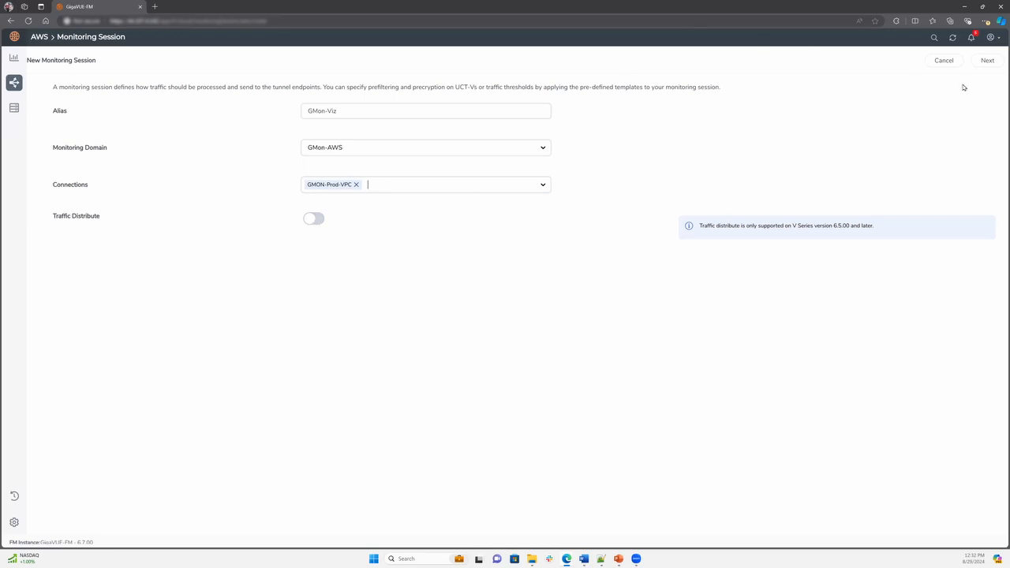
click(984, 63)
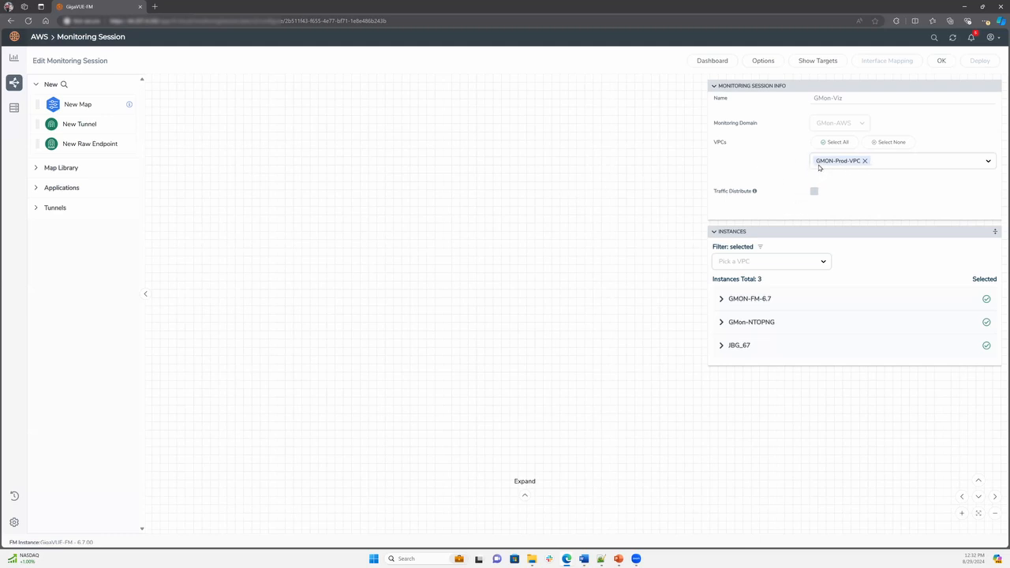
Filter instances to GMON-Prod-VPC and expand the GMon-WinSer22 and GMon-Linux details
click(821, 263)
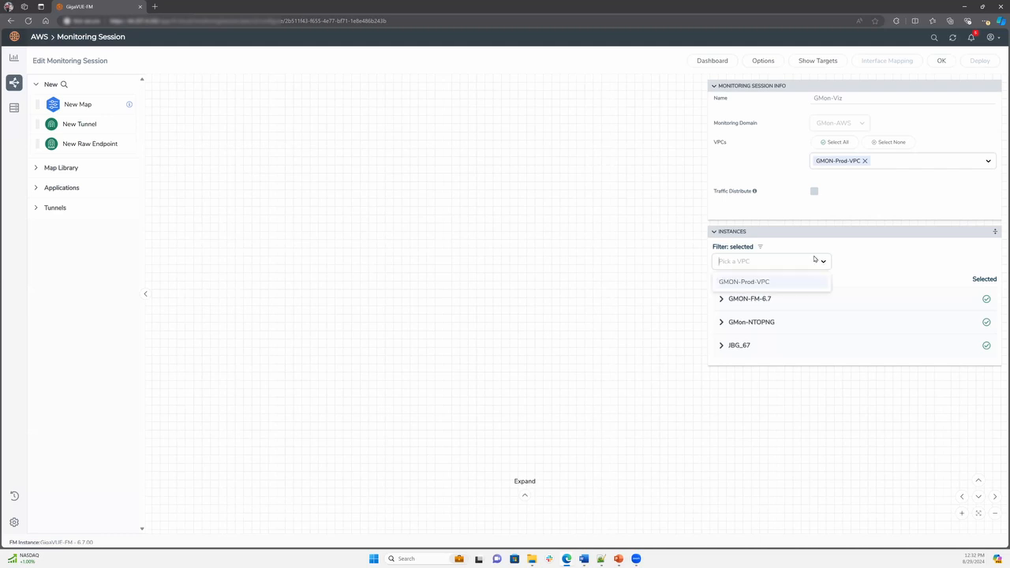
click(856, 267)
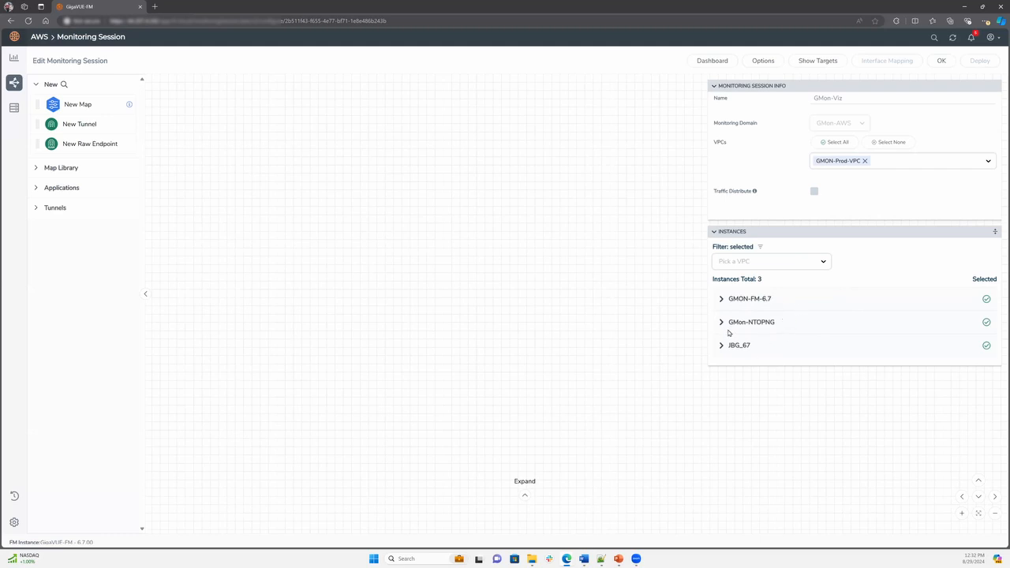
click(763, 265)
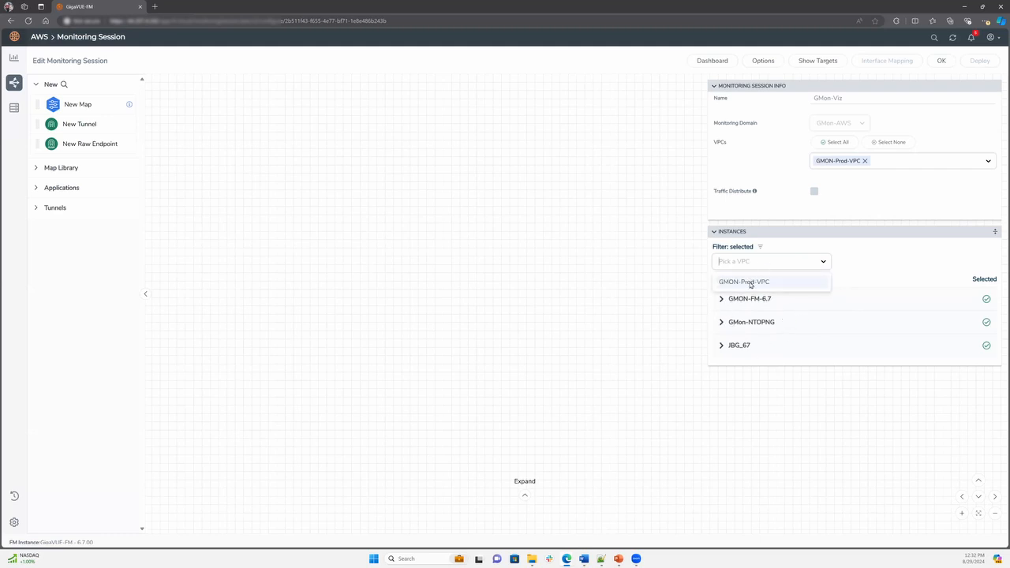
click(750, 283)
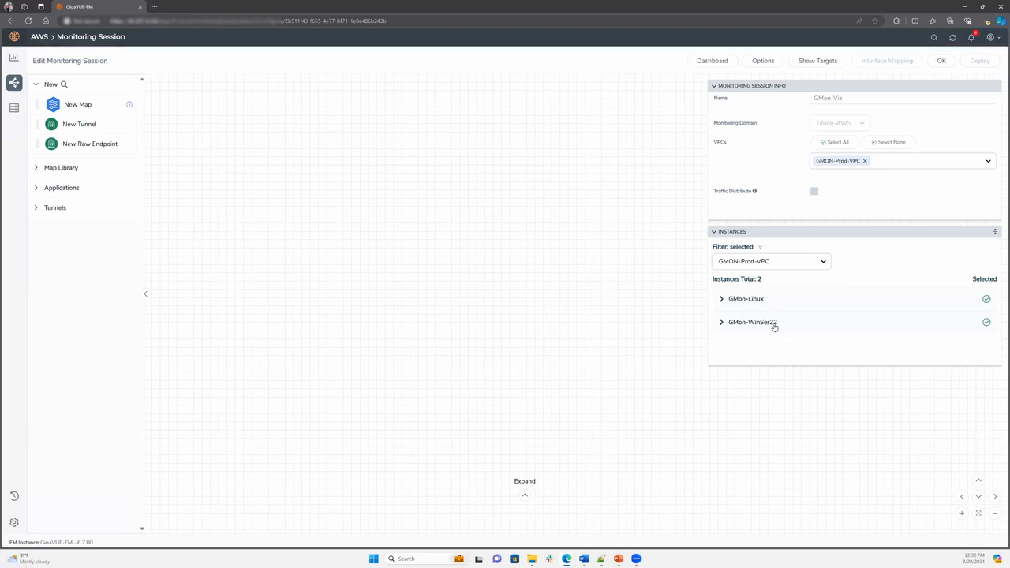
click(721, 323)
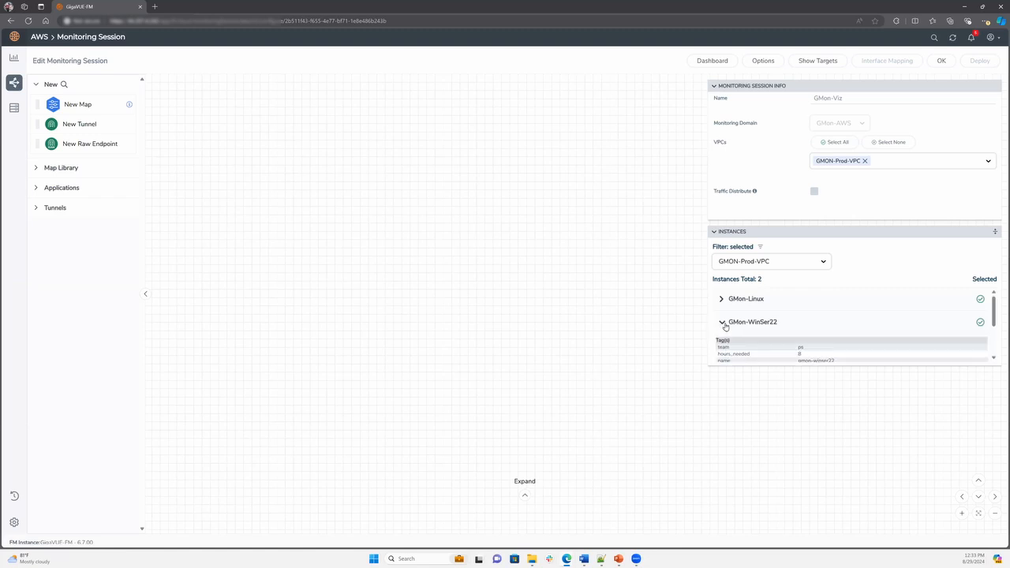
click(721, 301)
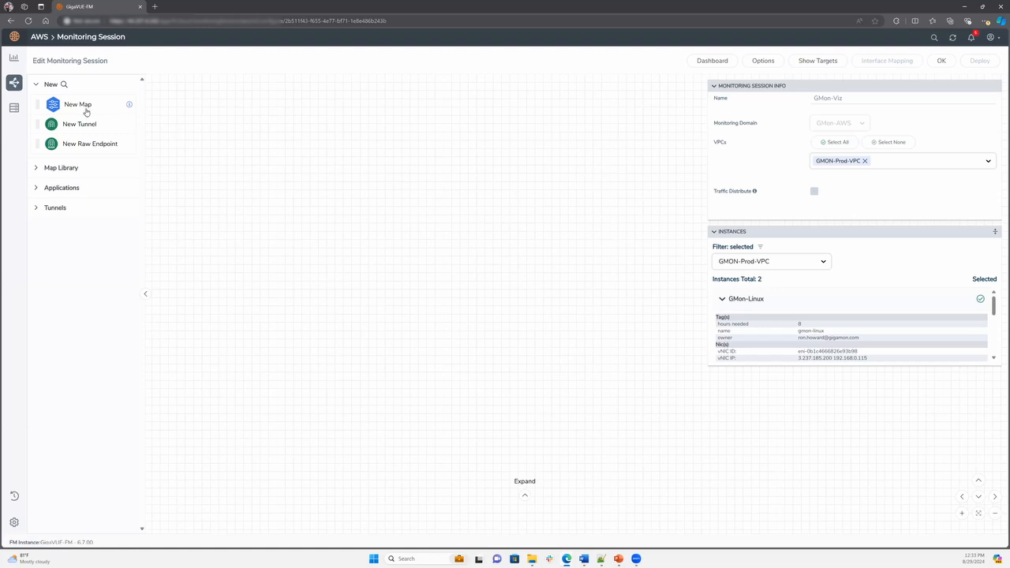
Place a new map named GMon-Map described 'visibility into AWS Production', fixing the misspelling
drag(69, 109, 251, 159)
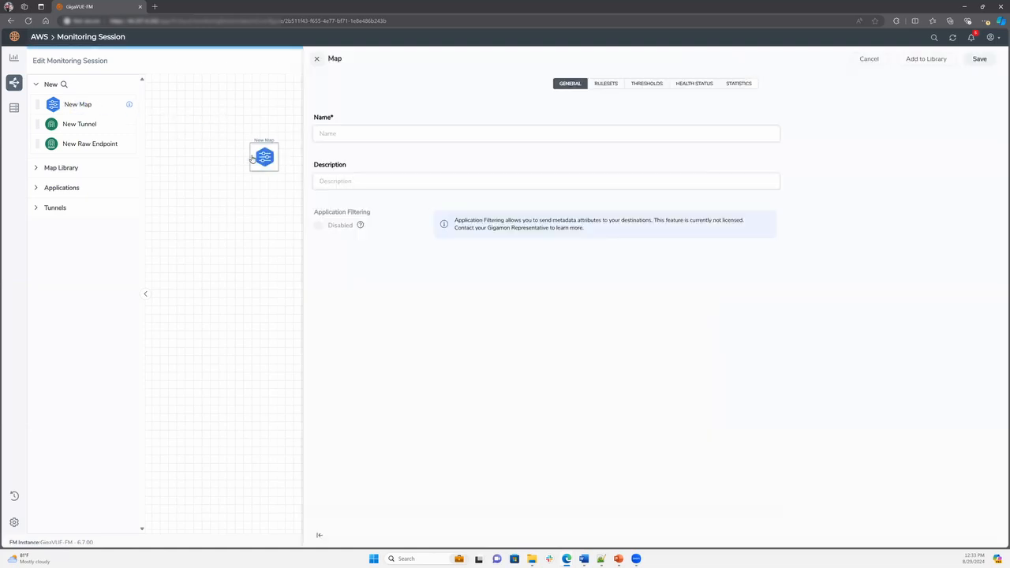
click(335, 136)
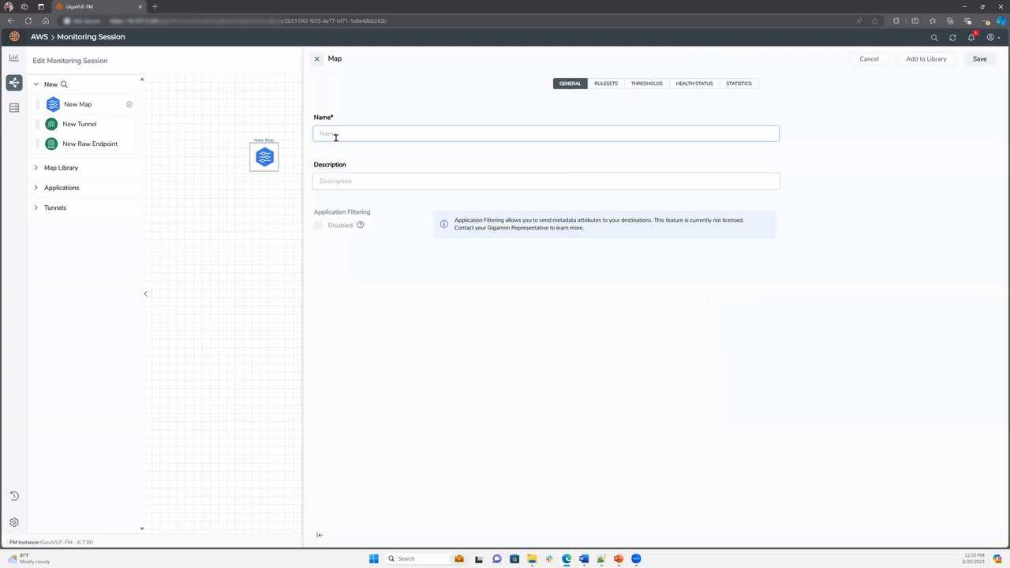
text(GMon-Map)
click(346, 181)
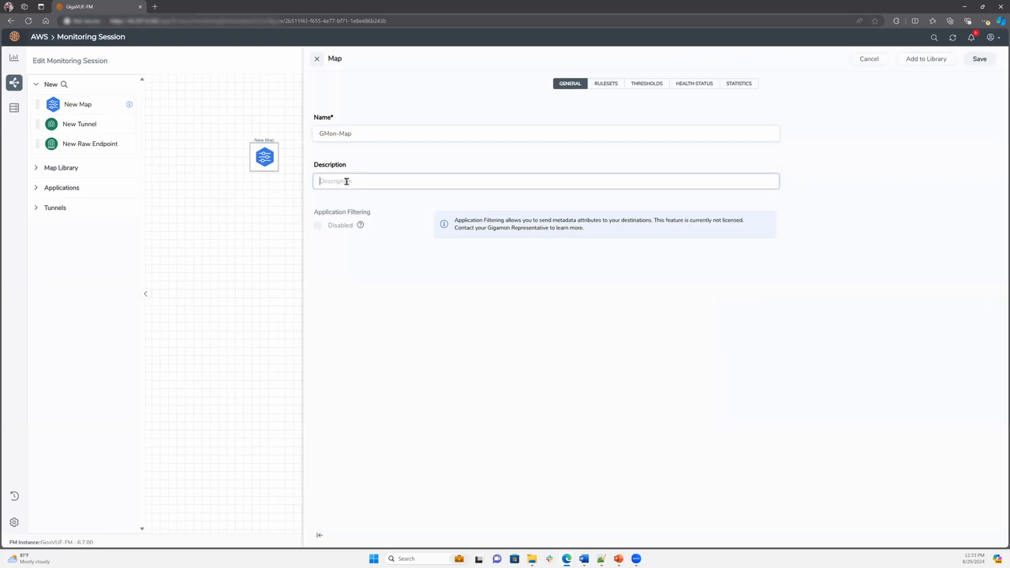
text(Vizibility in to AWS Production)
right_click(327, 183)
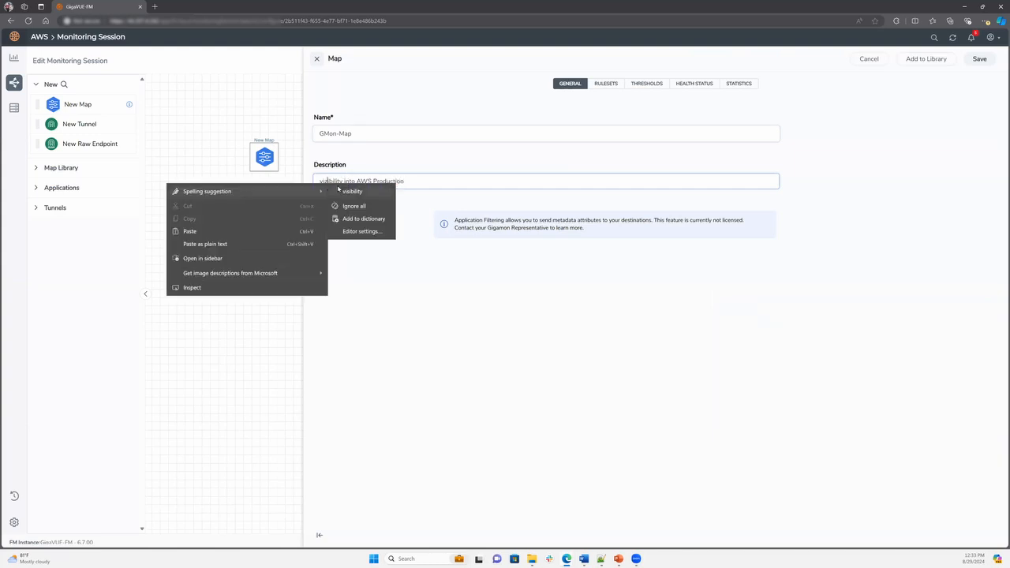
click(339, 191)
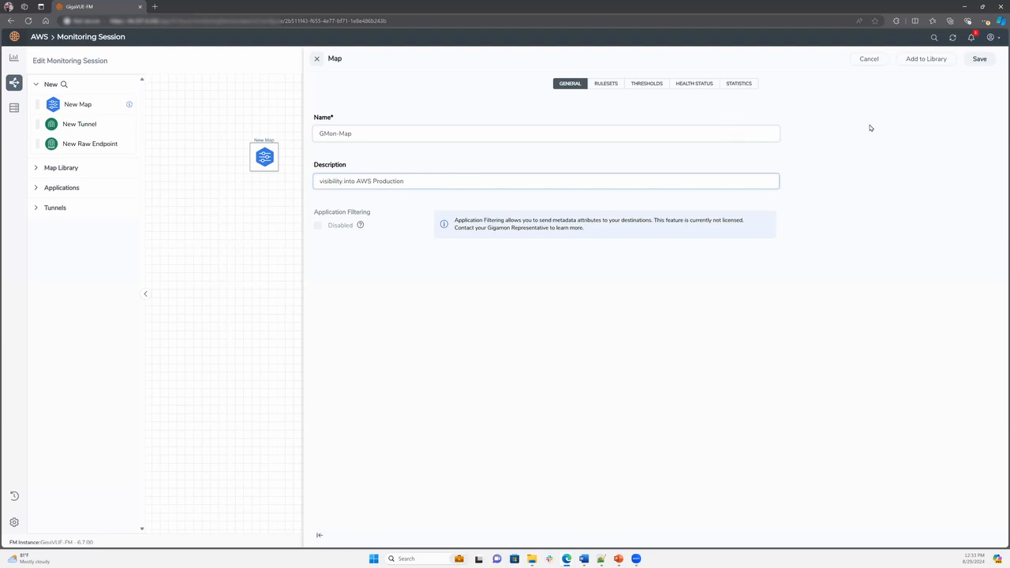
Add a new rule to GMon-Map's ruleset with an IP Version v4 condition
click(605, 85)
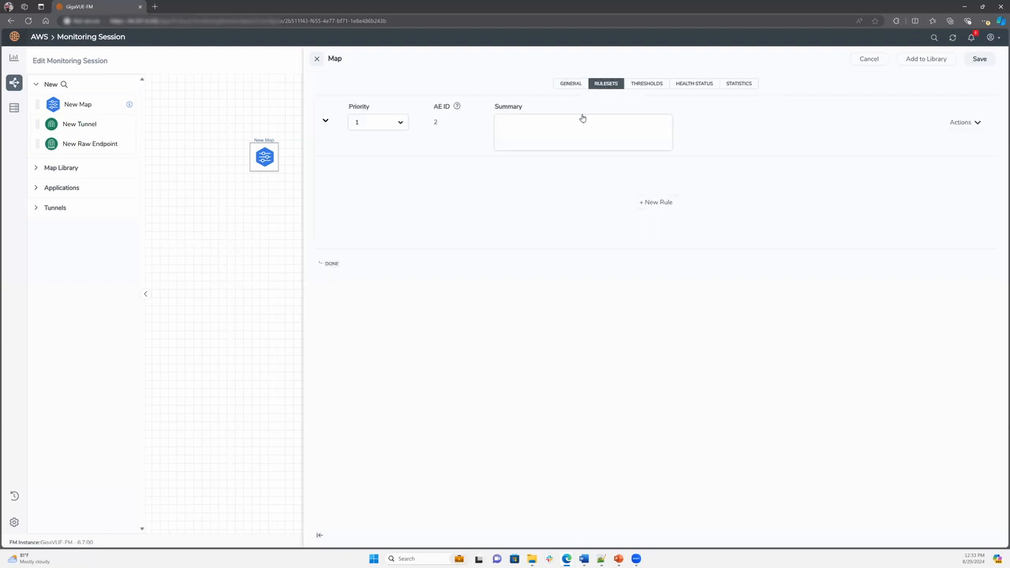
click(654, 204)
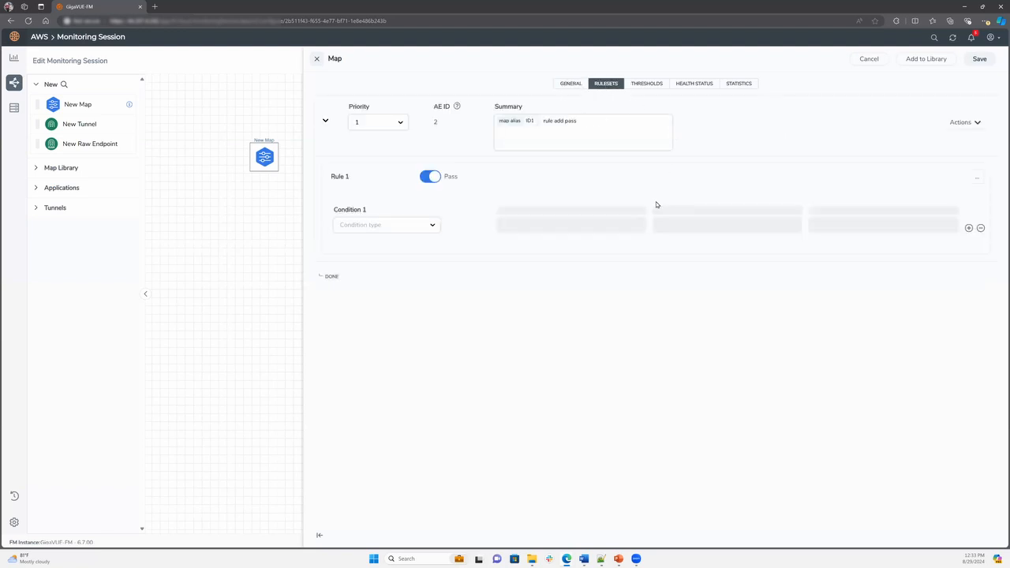
click(400, 229)
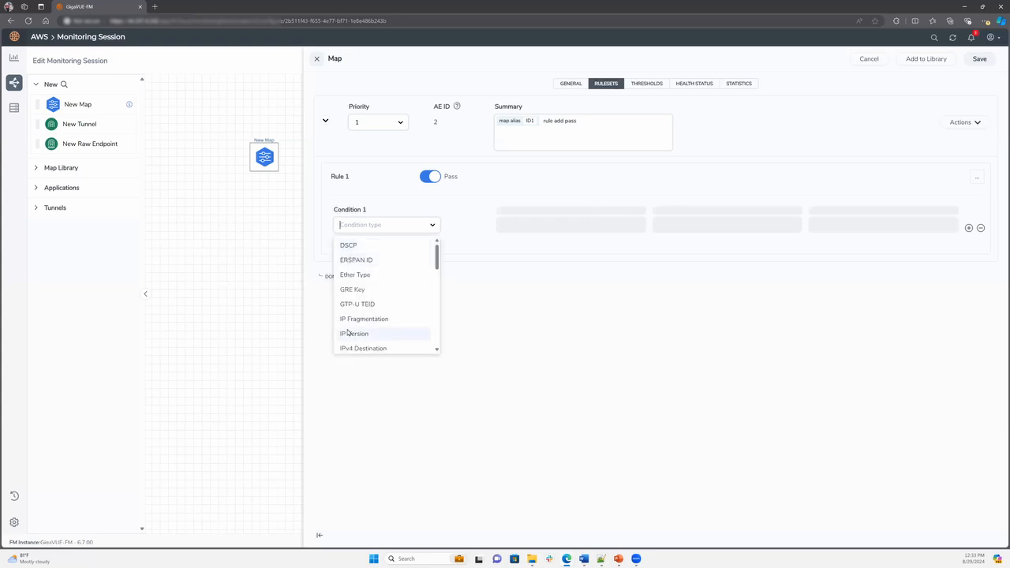
click(348, 333)
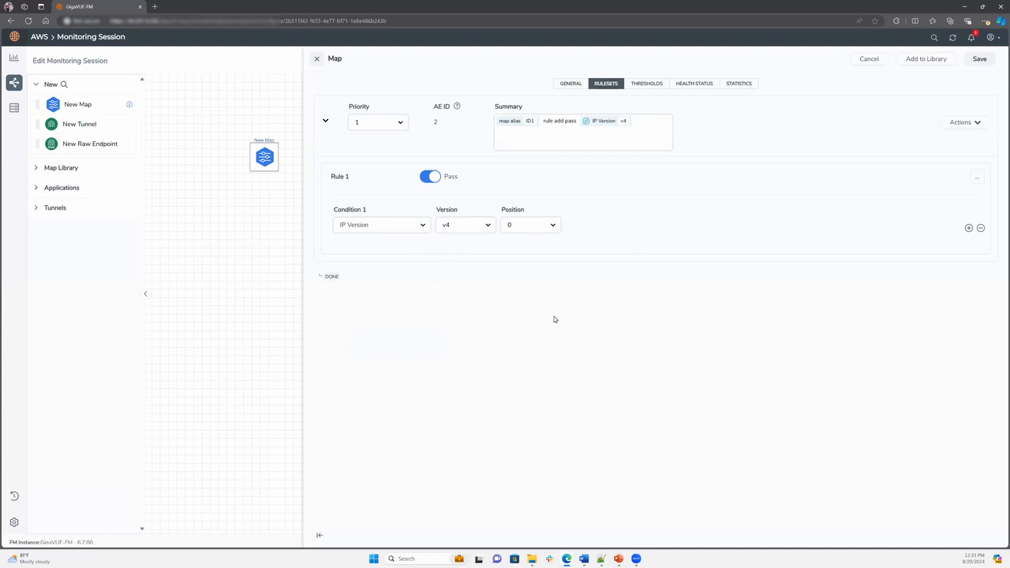
click(423, 226)
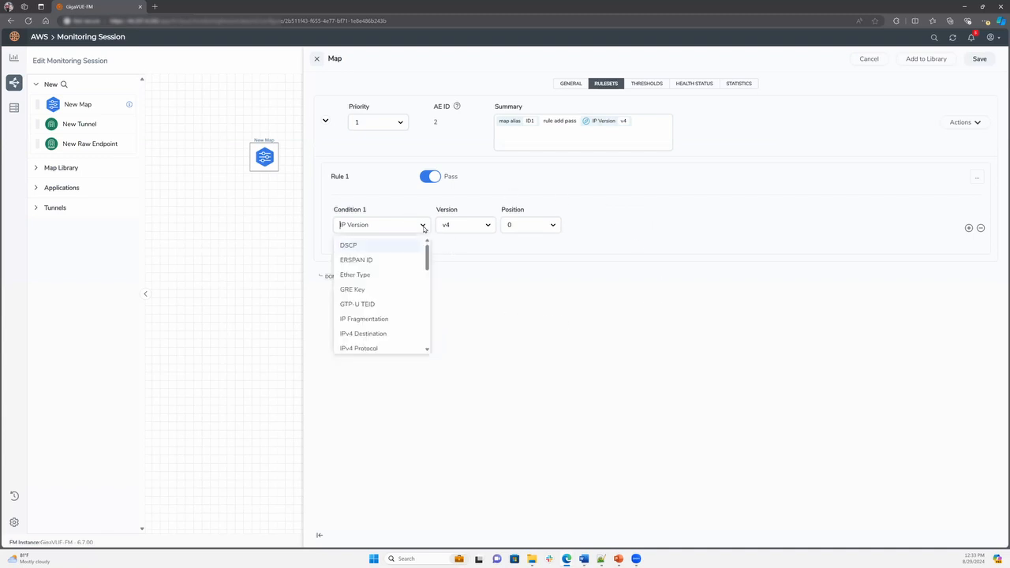
drag(426, 266, 419, 304)
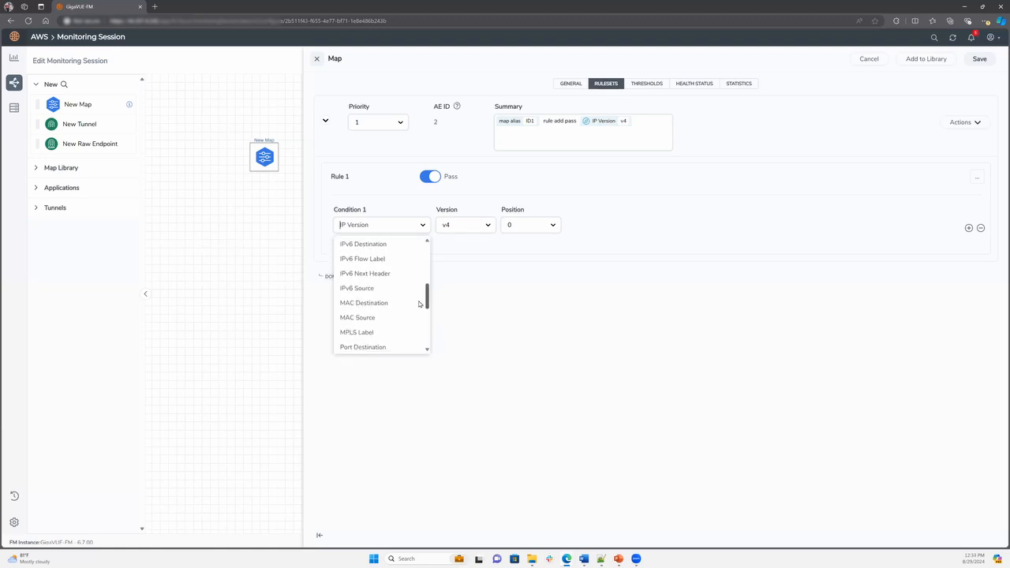
scroll(419, 304, up, 5)
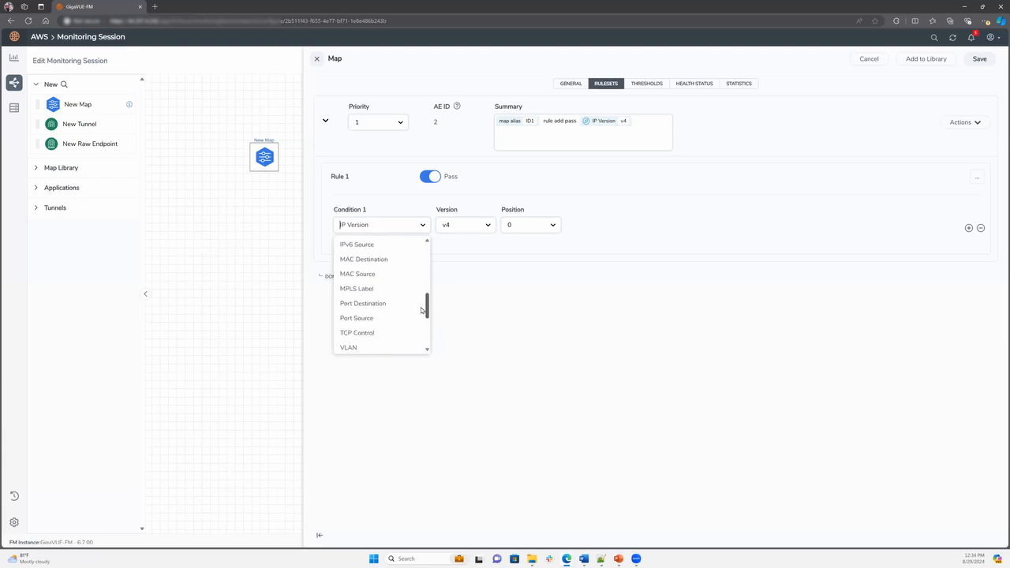
click(501, 202)
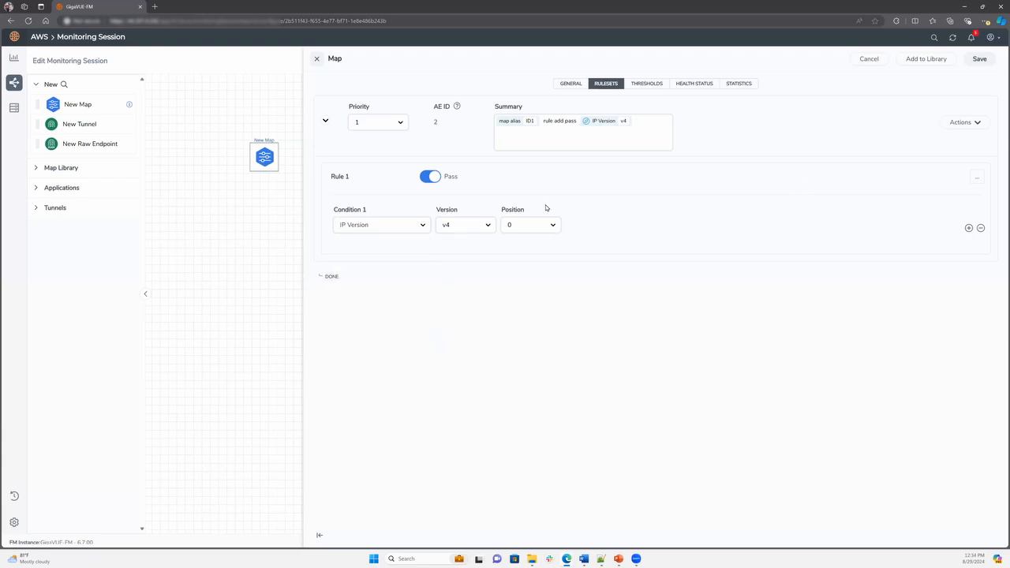
Save the map, then place a new tunnel on the GMon-Viz canvas named NTOP-Tool
click(980, 62)
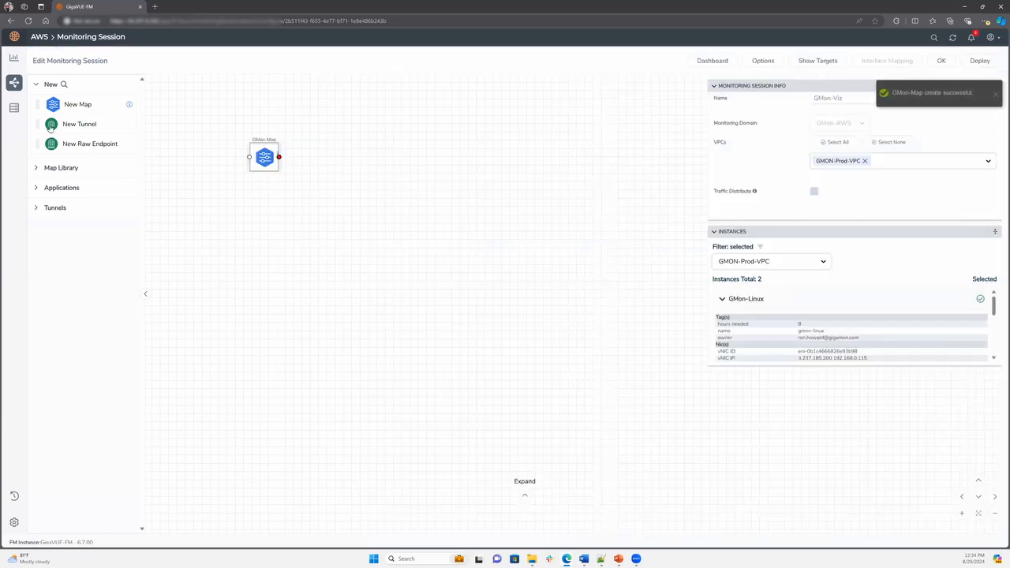
drag(51, 128, 469, 170)
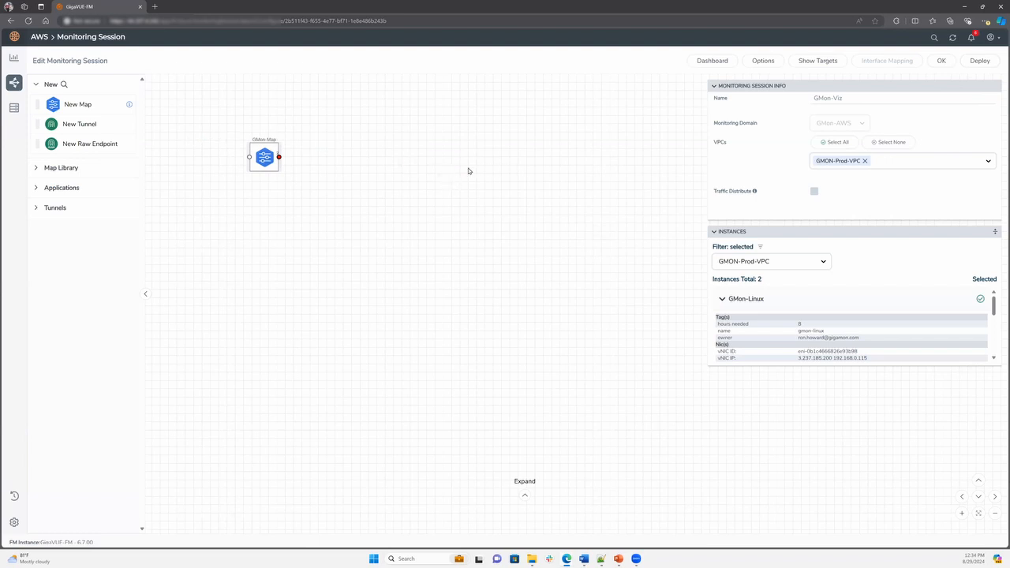
click(759, 87)
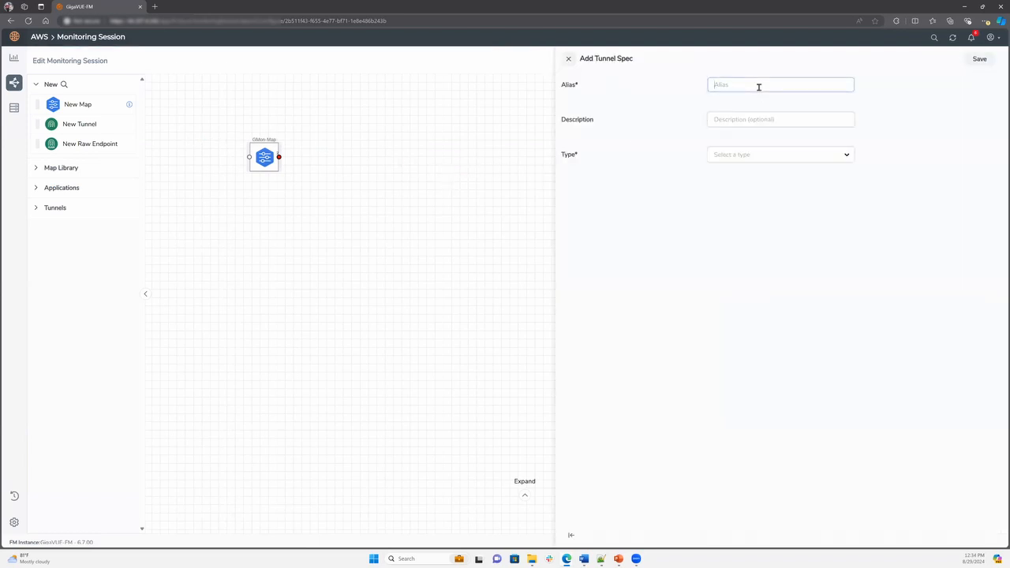
text(NTOP)
text(-Tool)
Make NTOP-Tool an incoming VXLAN tunnel with remote IP 1.1.1.1, port 4789, VNI 1, and save it
click(764, 156)
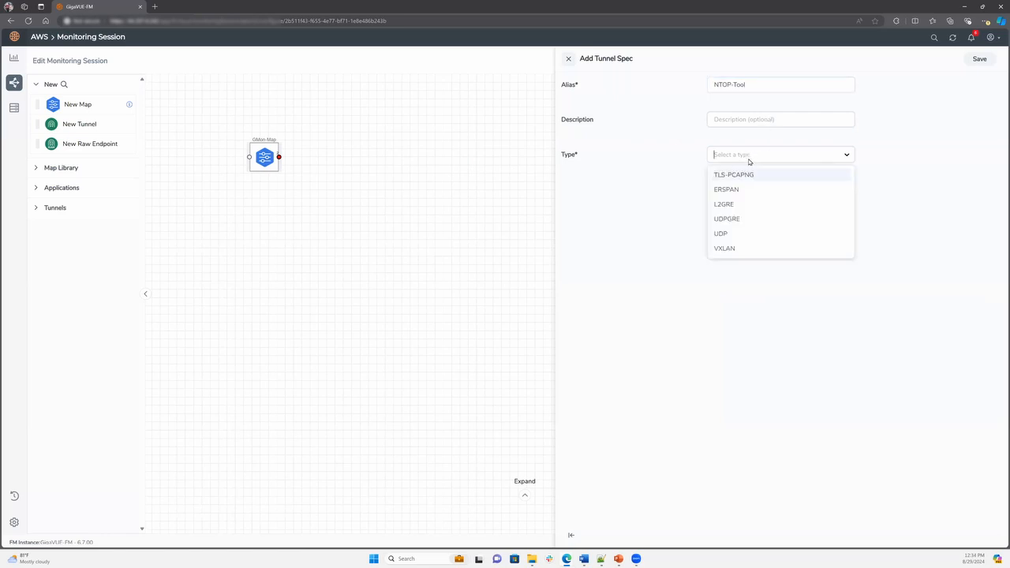
click(719, 248)
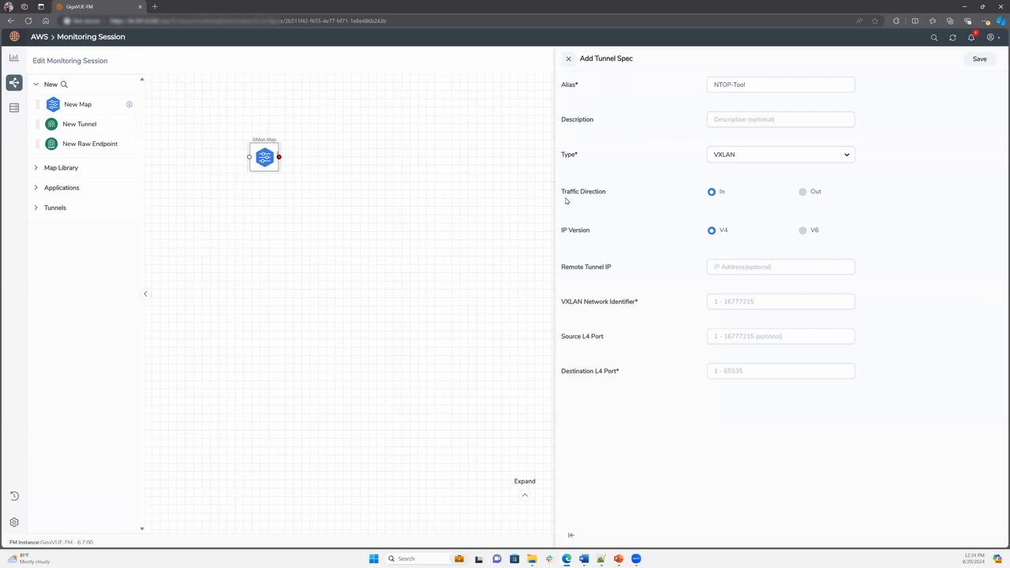
click(803, 193)
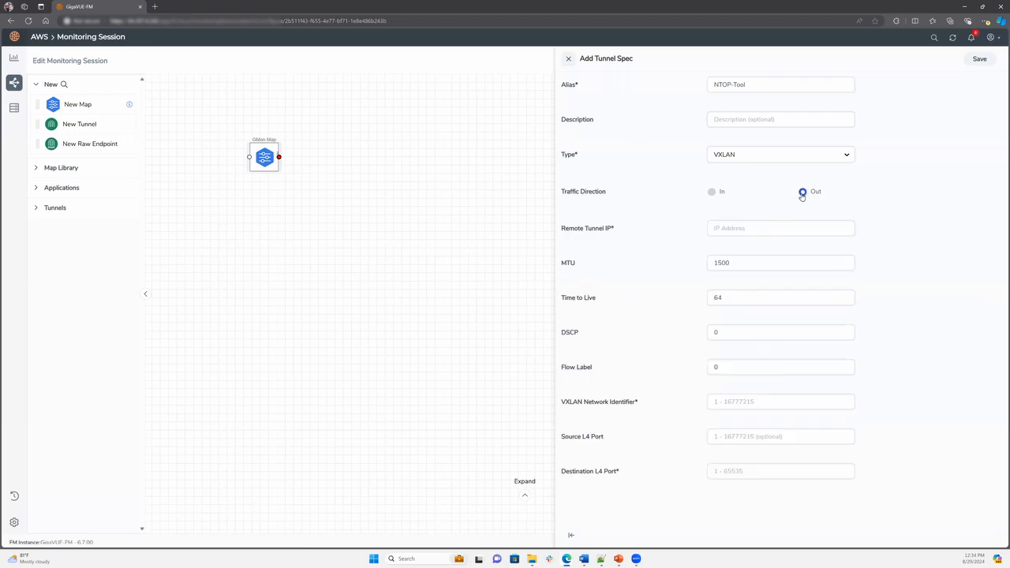
click(713, 193)
click(740, 272)
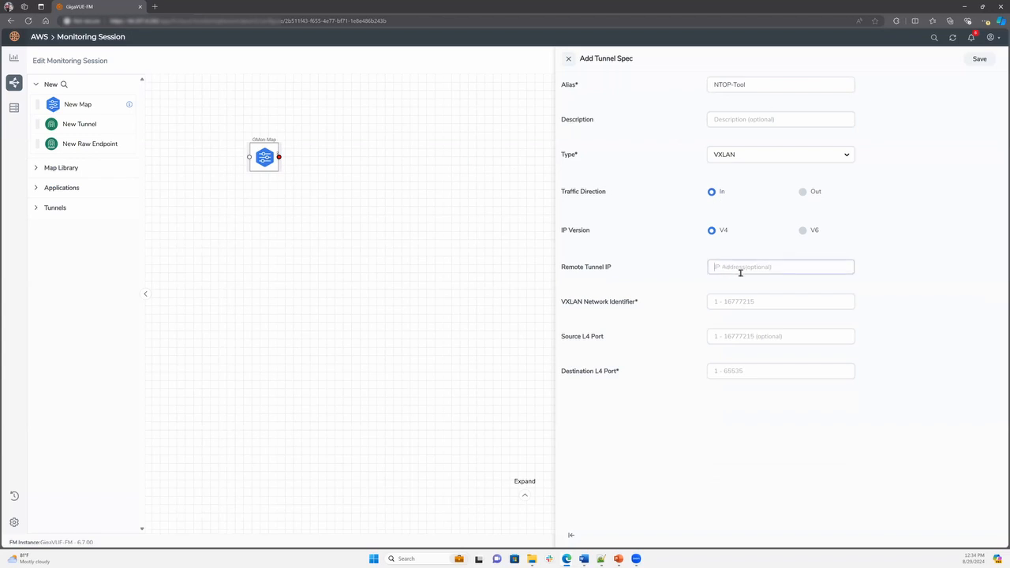
text(1.1.1.1)
click(734, 370)
text(4789)
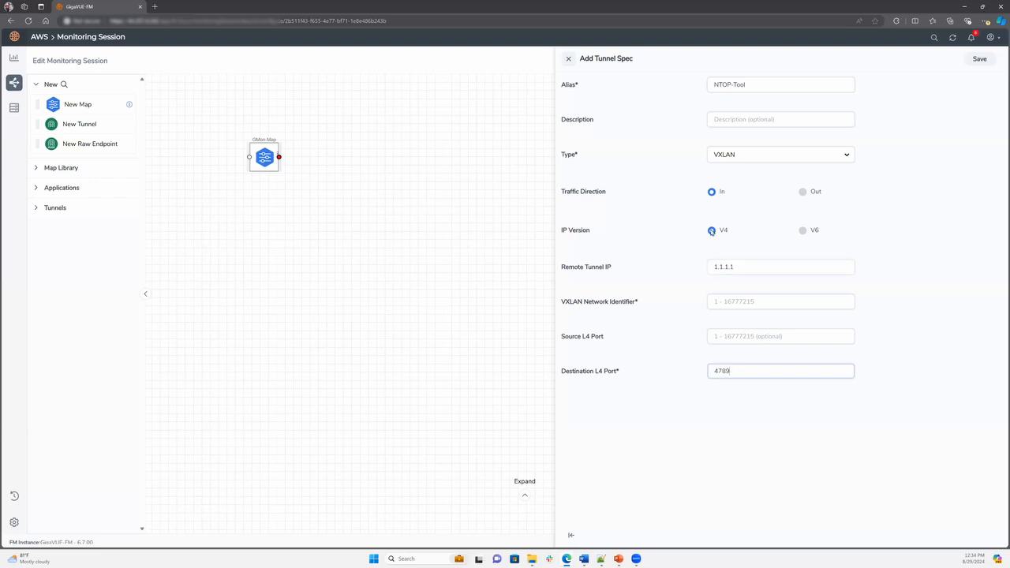
click(731, 298)
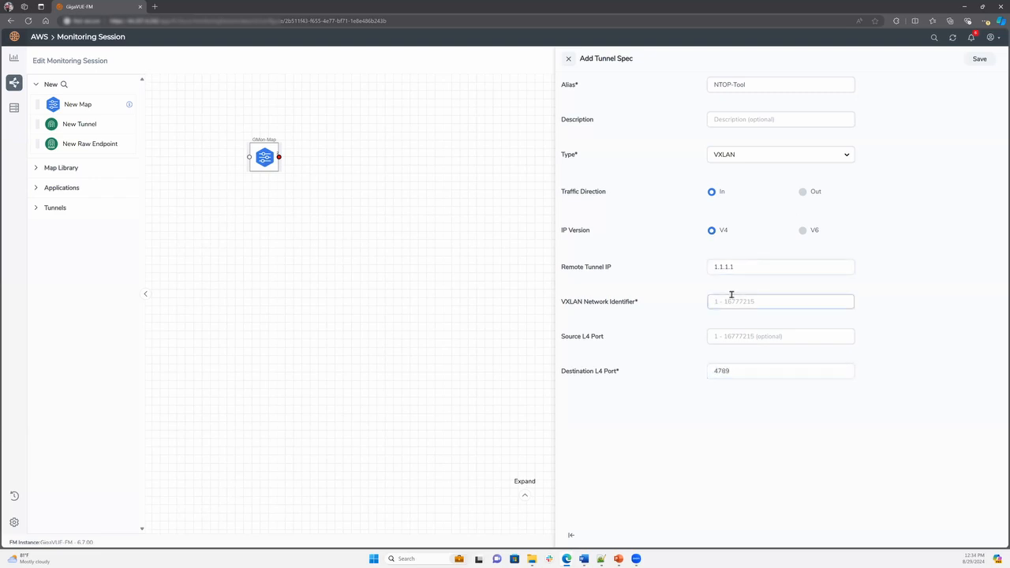
text(1)
click(995, 60)
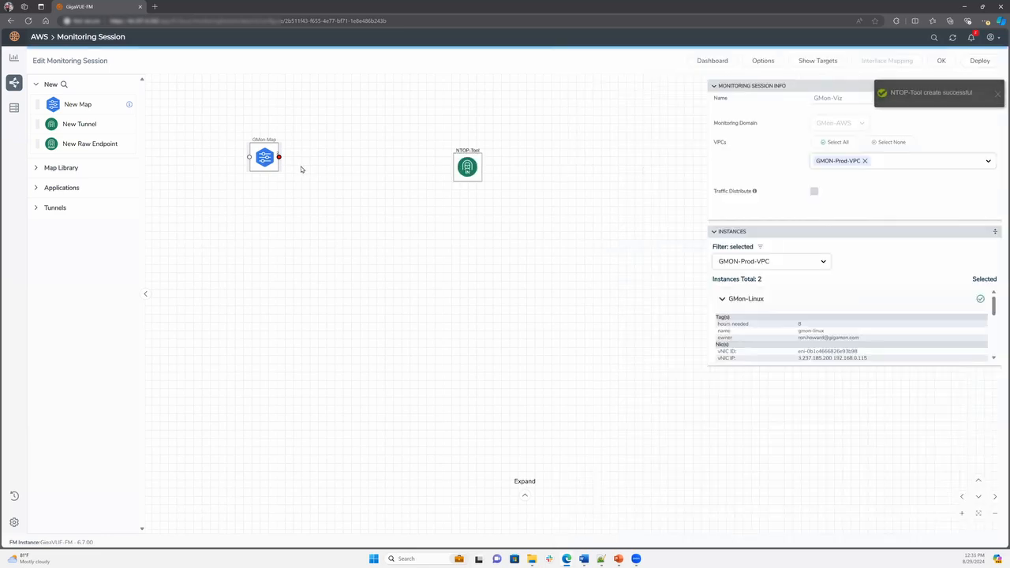
After the GMon-Map link is refused, delete the NTOP-Tool node from the canvas
drag(279, 157, 454, 167)
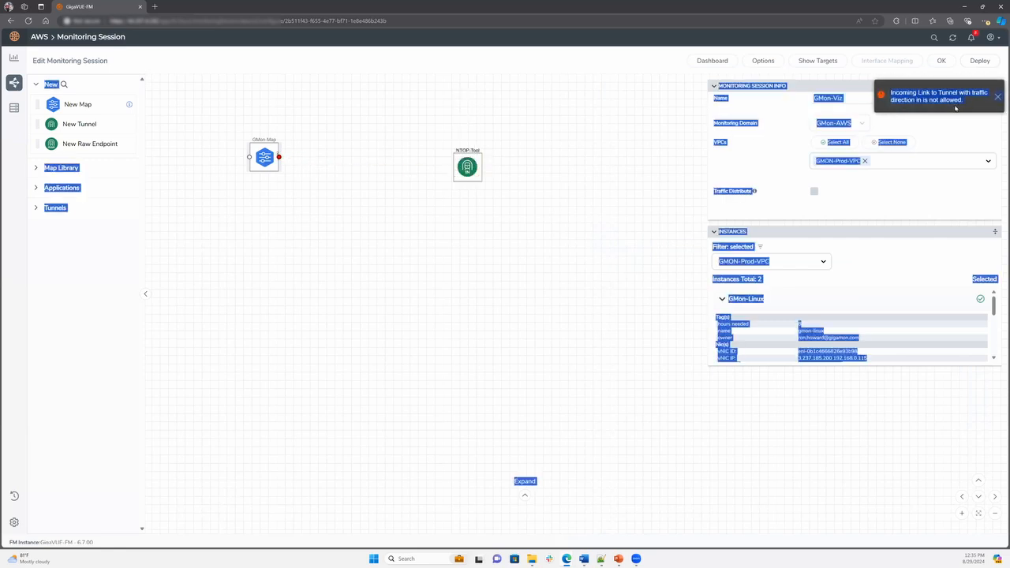
click(998, 99)
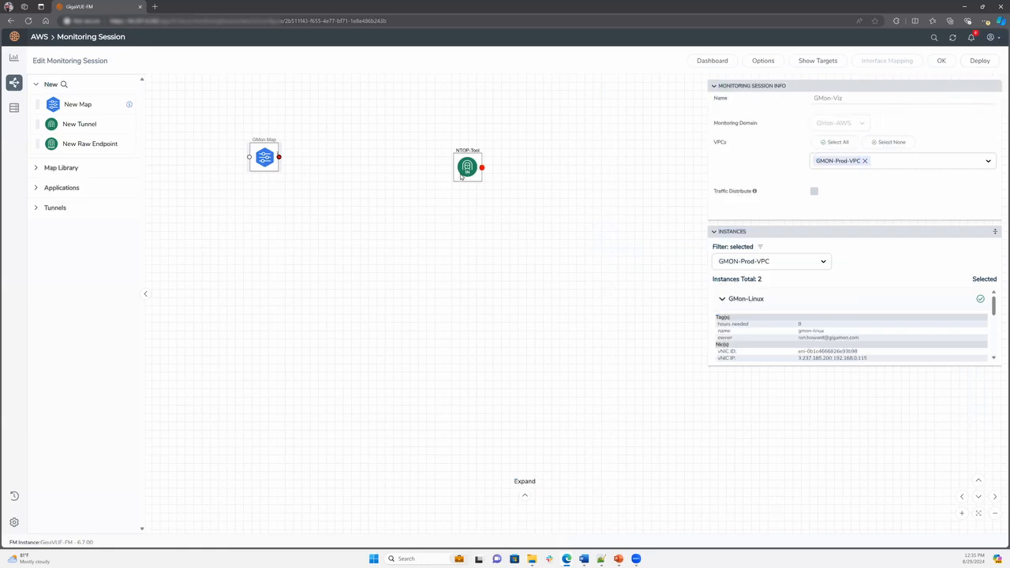
click(461, 175)
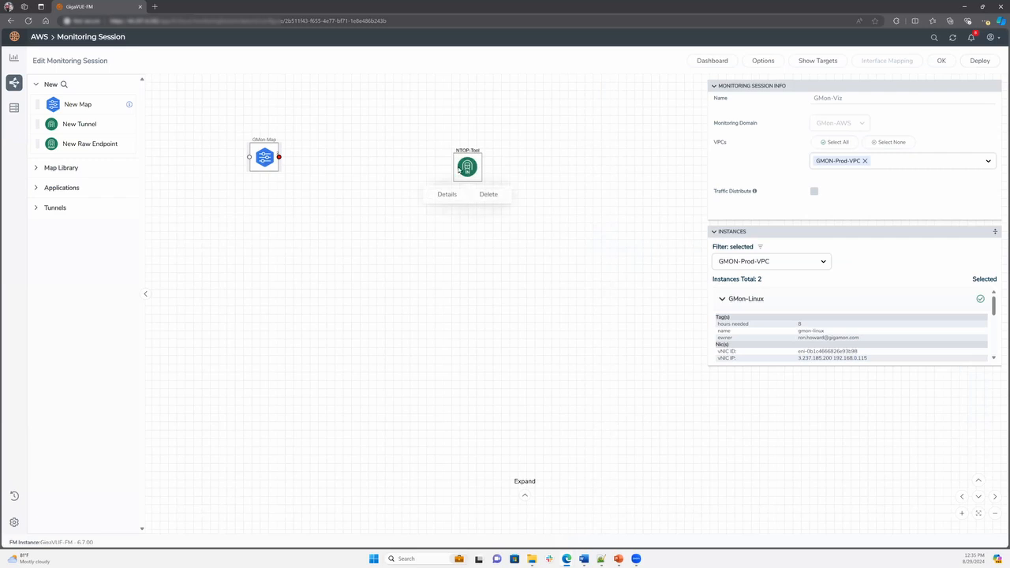
click(487, 195)
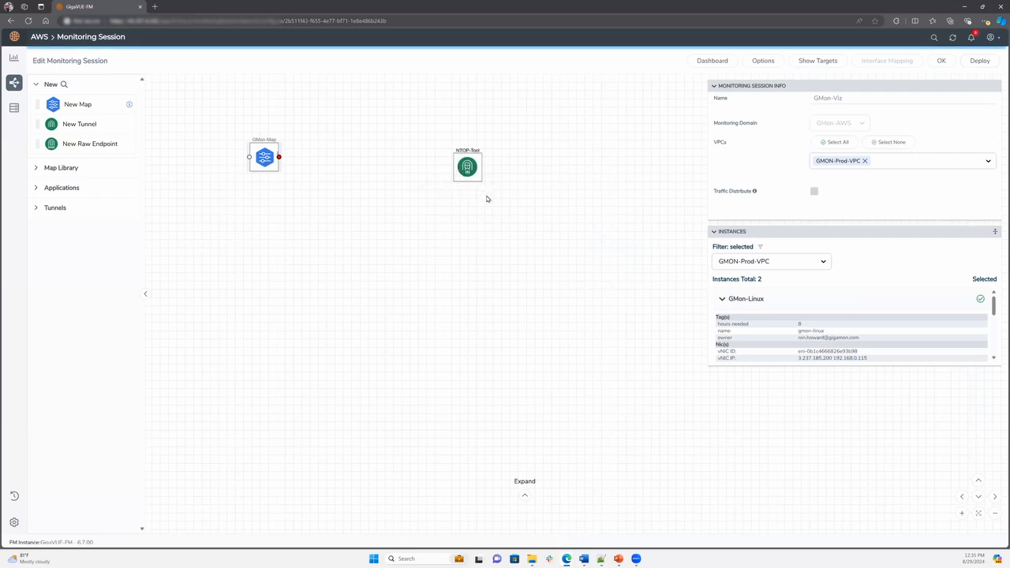
Delete the saved NTOP-Tool tunnel spec from the Tunnels list
click(36, 208)
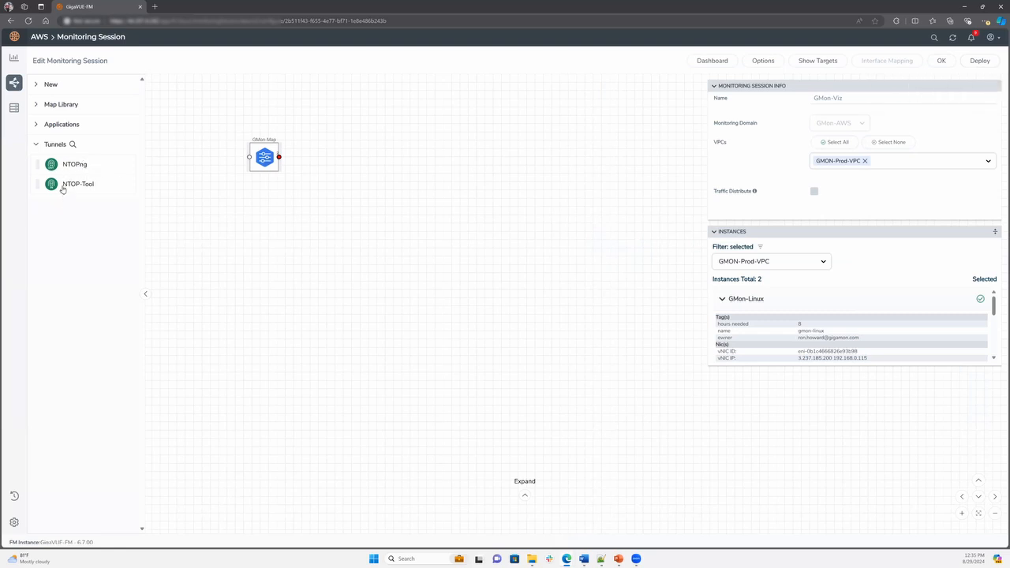
click(67, 188)
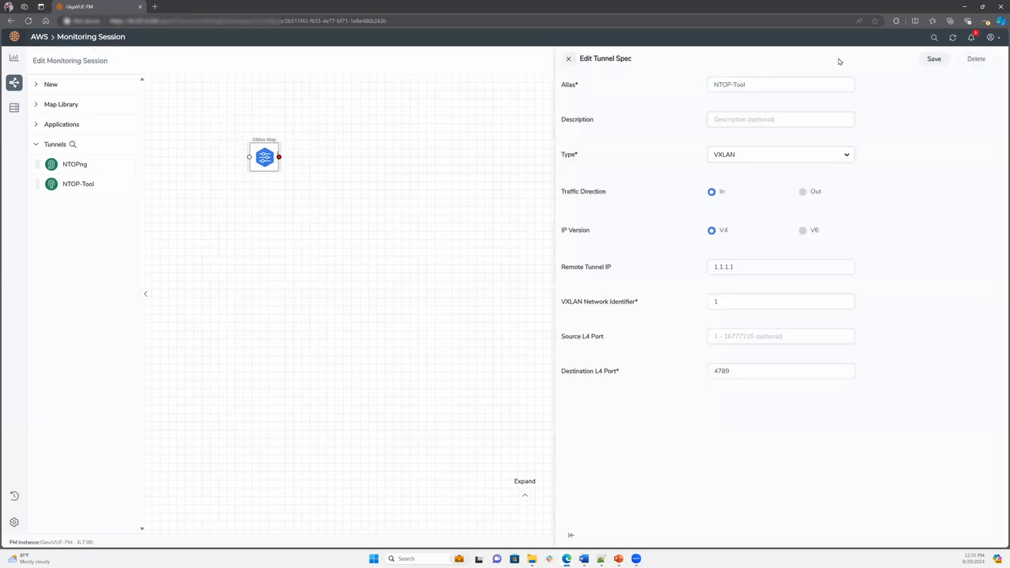
click(982, 65)
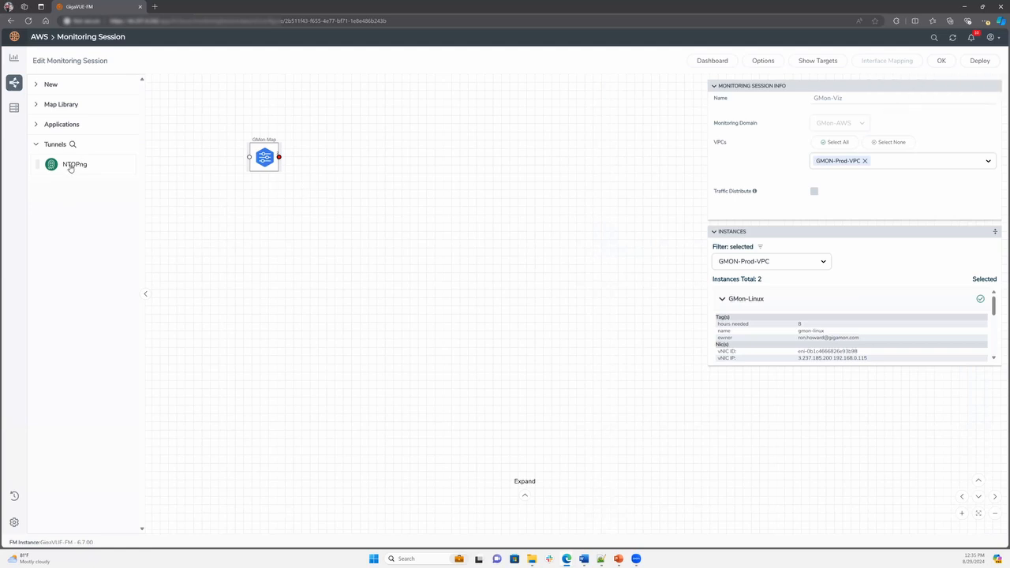
Add the NTOPng tunnel to the canvas, link GMon-Map's output to it, and deploy GMon-Viz
drag(61, 166, 485, 164)
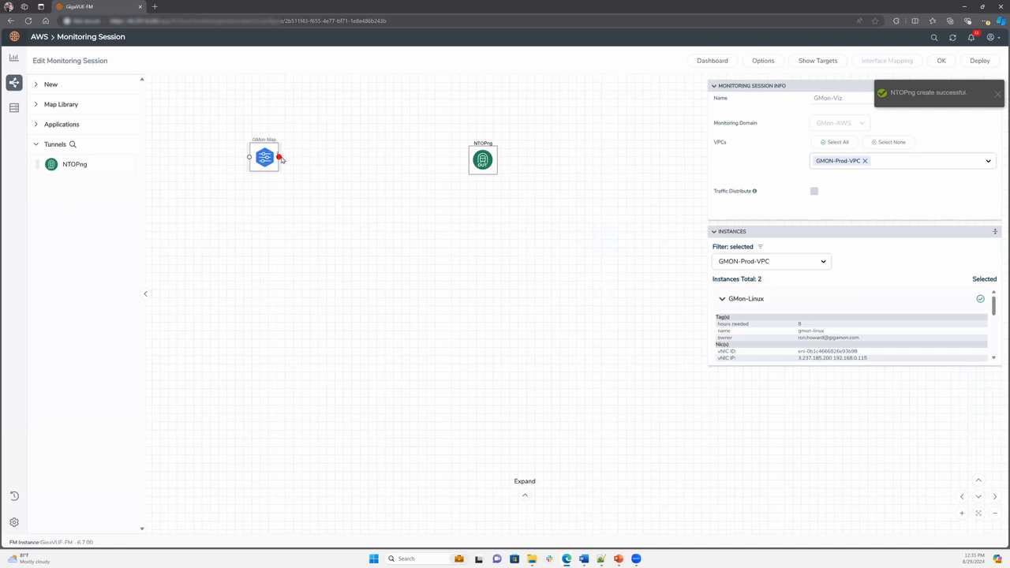
drag(279, 157, 464, 164)
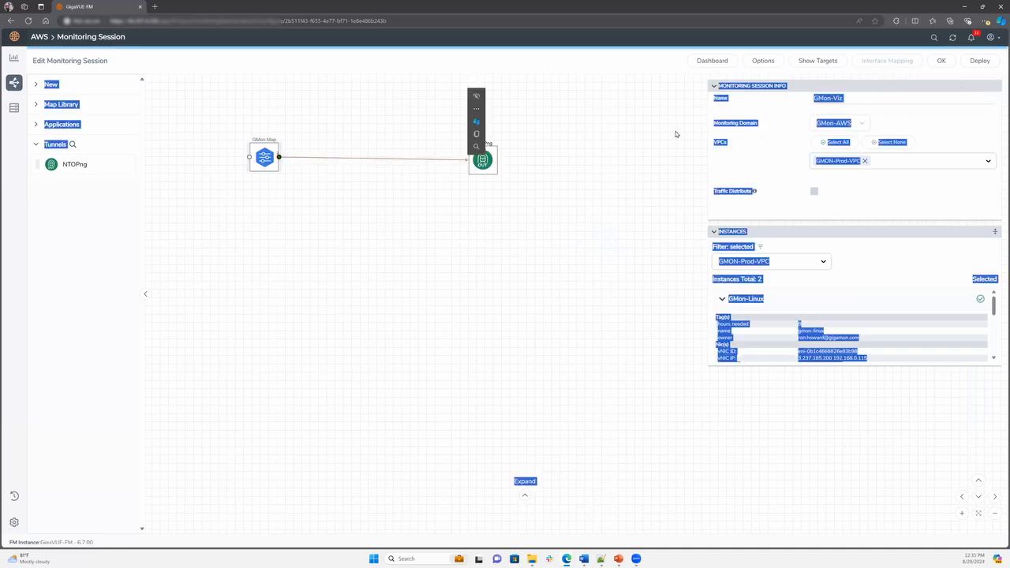
click(977, 63)
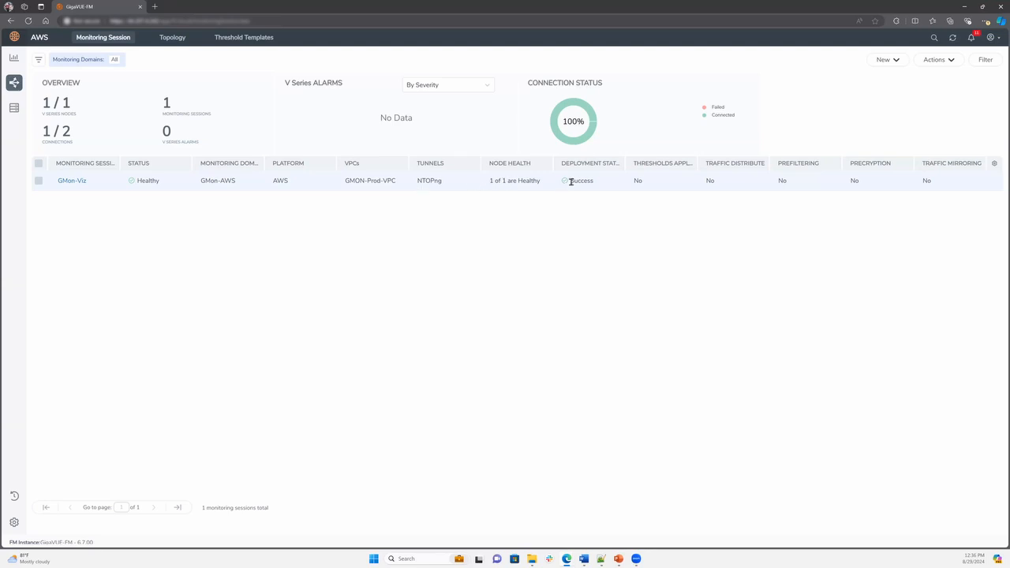
View the GMon-Viz session details, then bring the AWS VPC Traffic Mirroring blog window forward
click(65, 183)
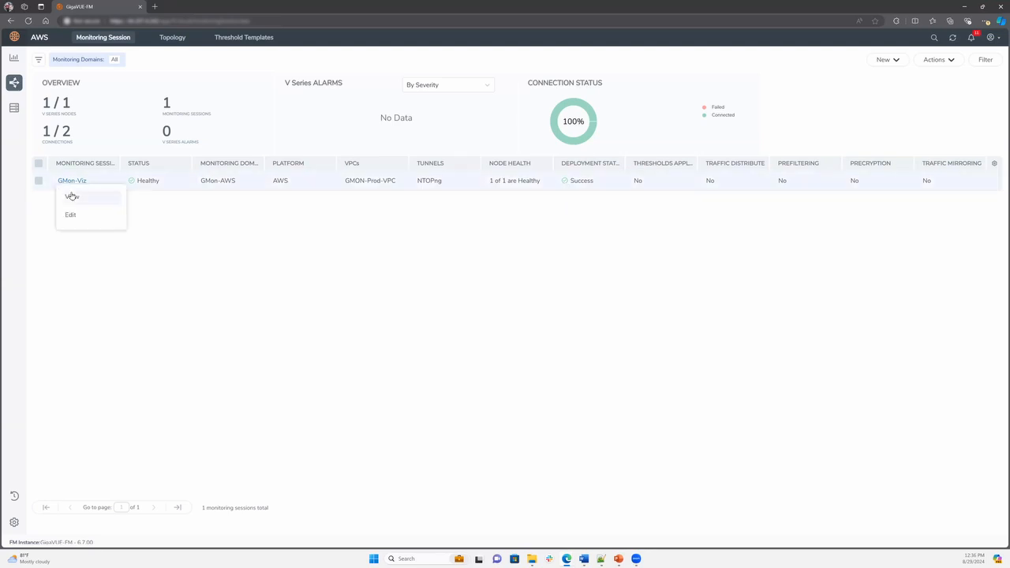
click(71, 195)
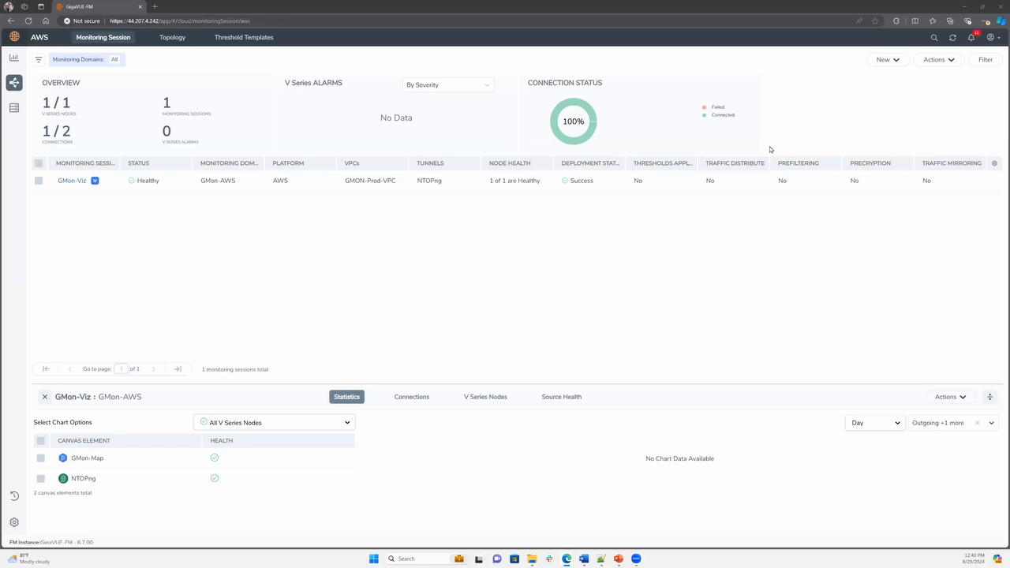
drag(770, 149, 801, 148)
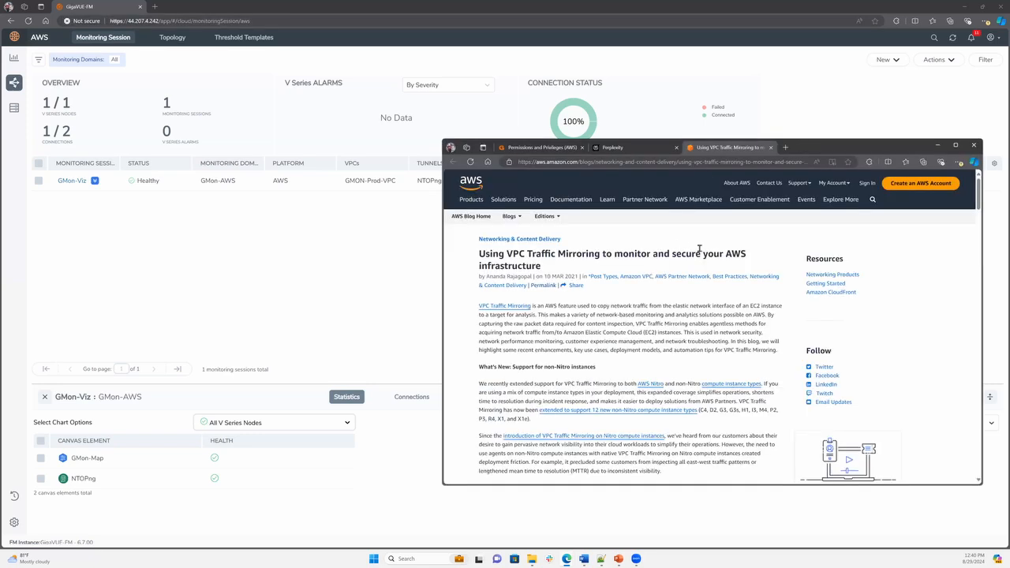
Maximize the blog window, zoom the article in two steps, and scroll down to Figure 1
key(super+Up)
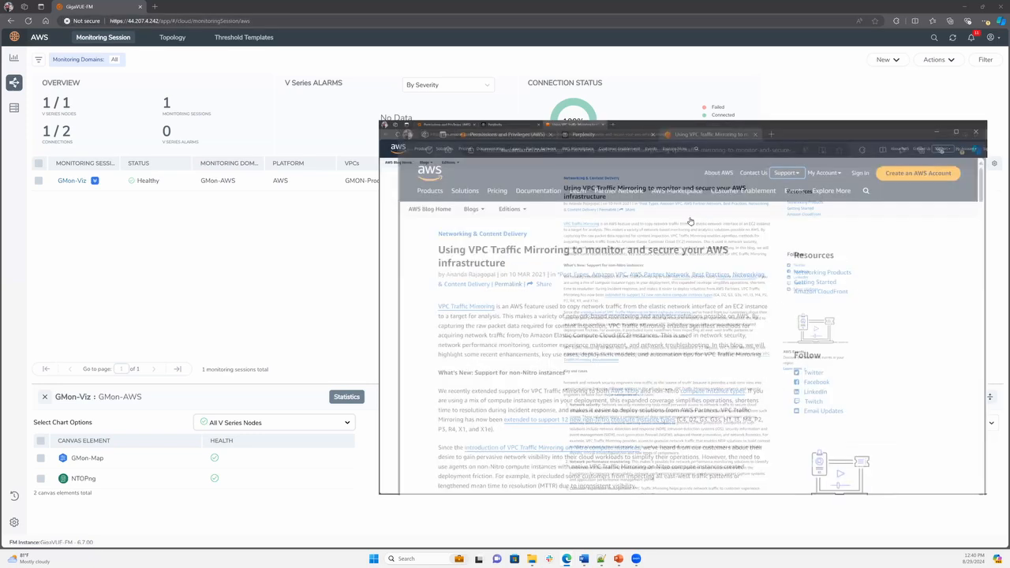
scroll(691, 221, down, 15)
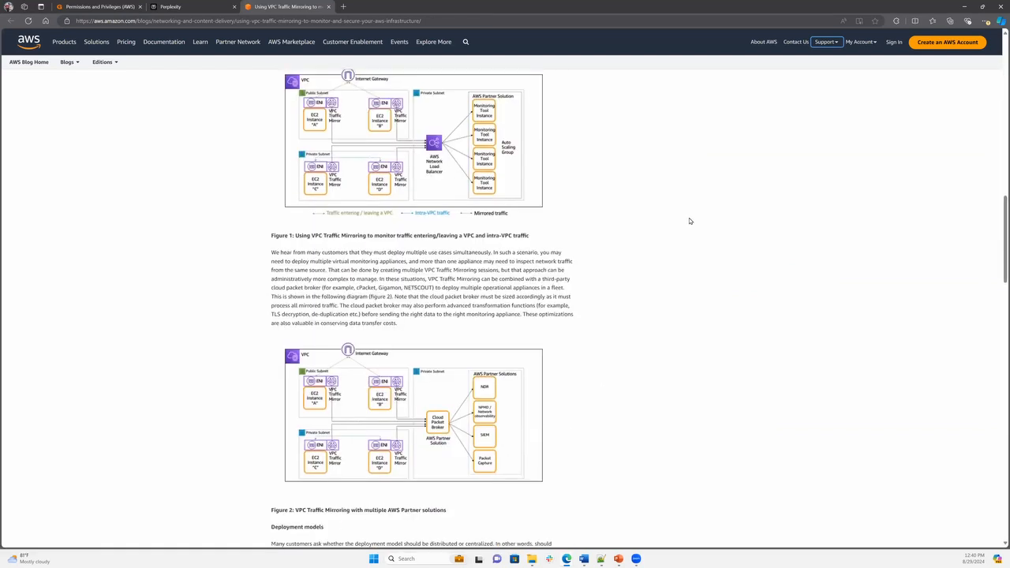
scroll(690, 221, up, 2)
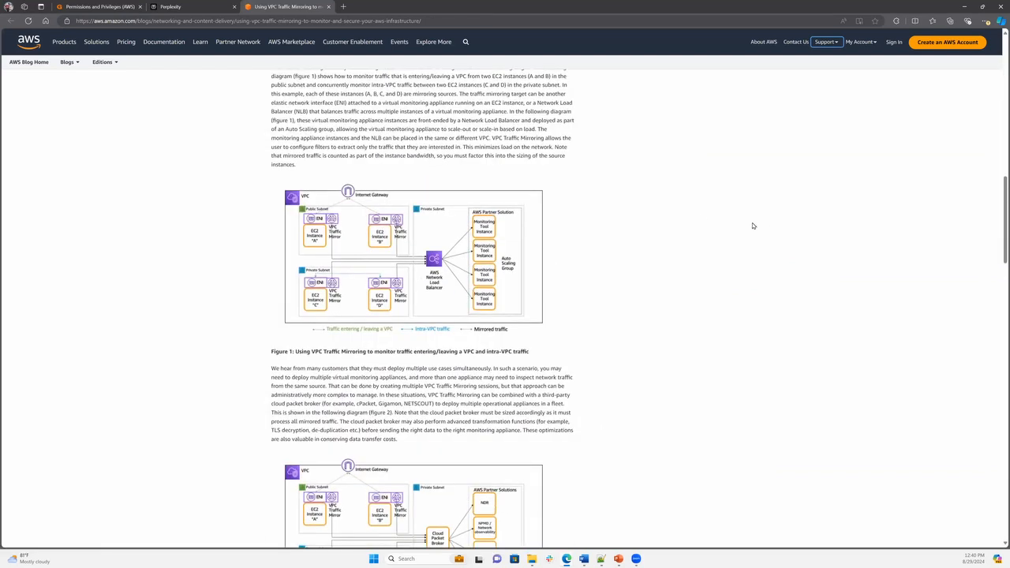
click(988, 22)
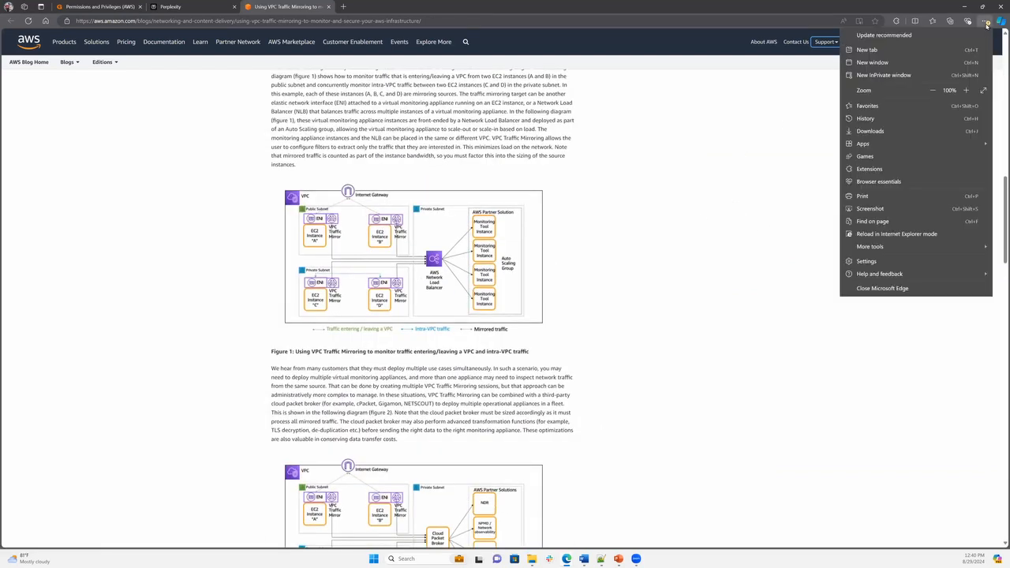
click(965, 90)
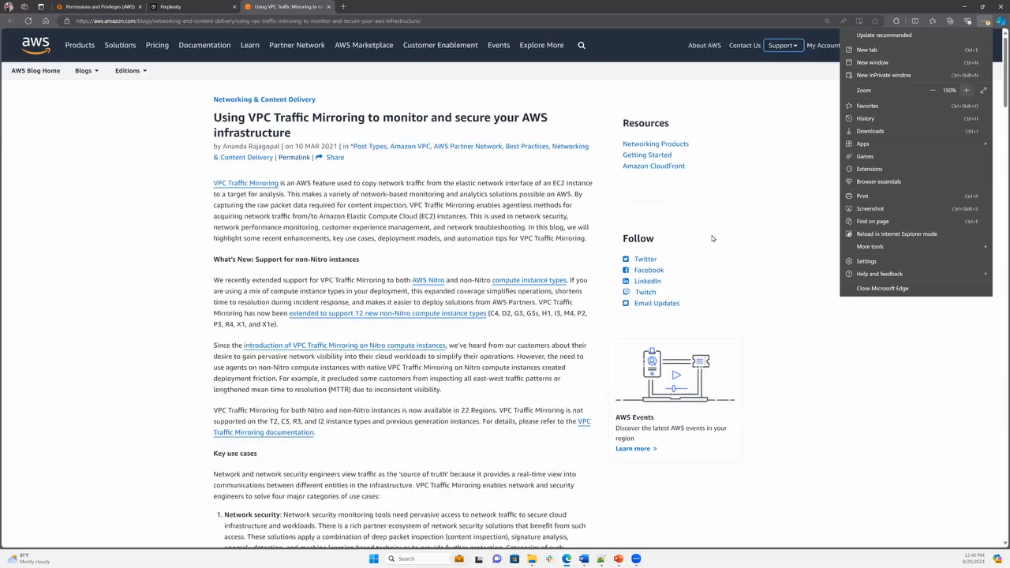
click(966, 89)
click(663, 252)
scroll(663, 253, down, 1)
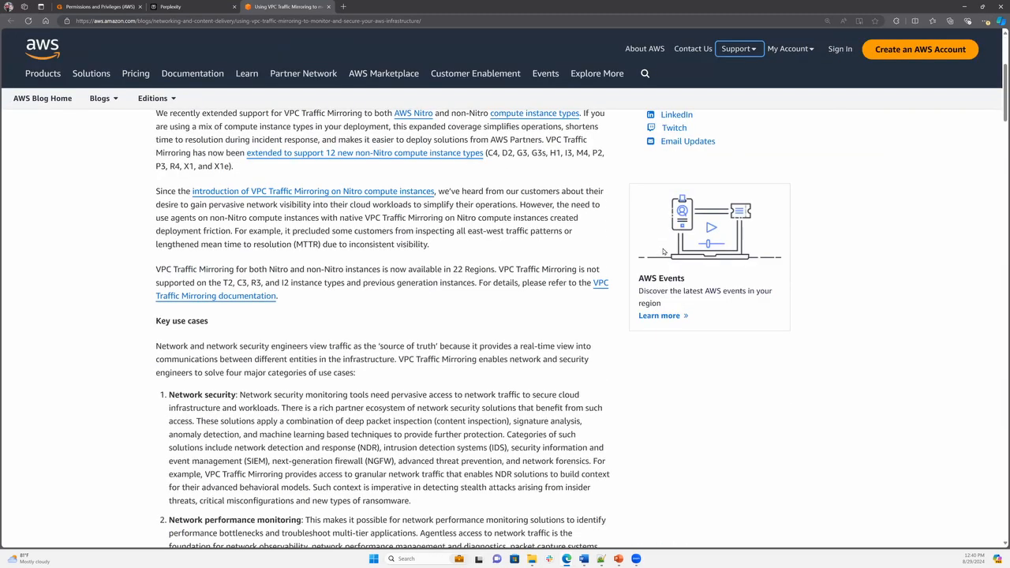
scroll(663, 252, down, 10)
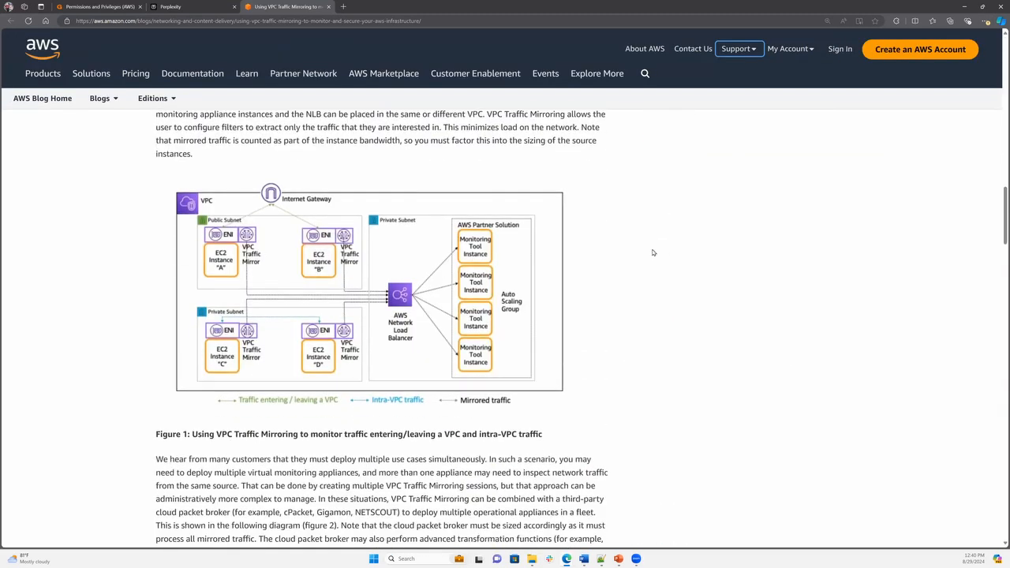